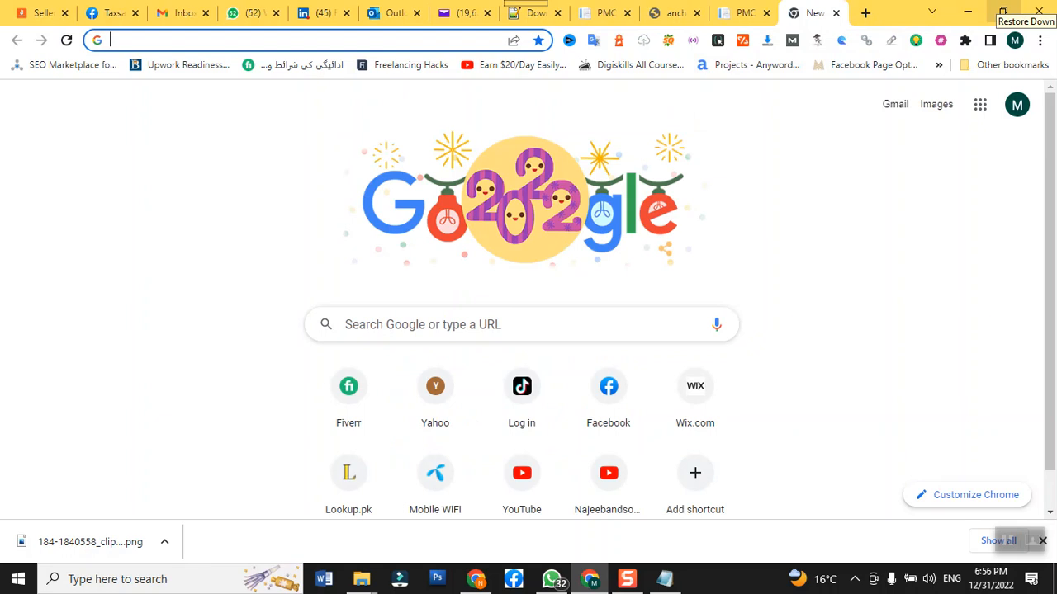
# - Open the website professionalkitchenequipment.deckitchen.org
pyautogui.write('pro')
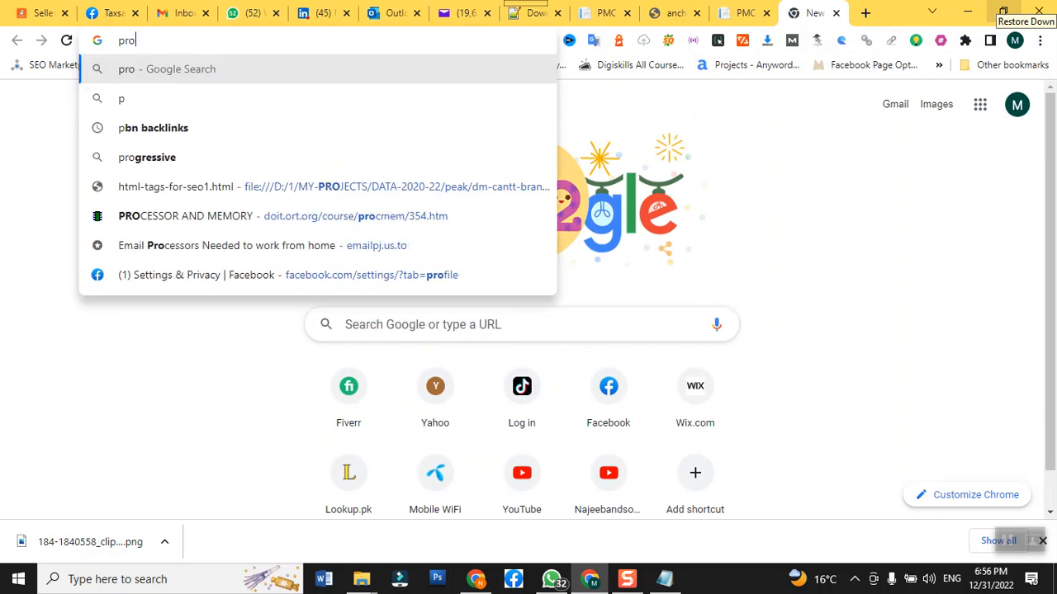
pyautogui.write('fessional')
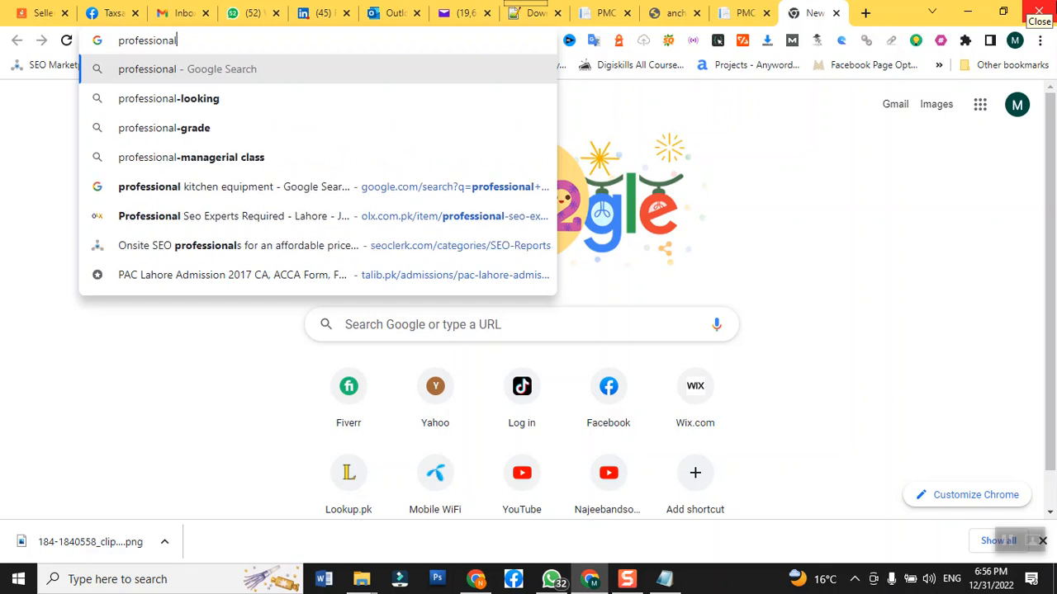
pyautogui.write('kitchen')
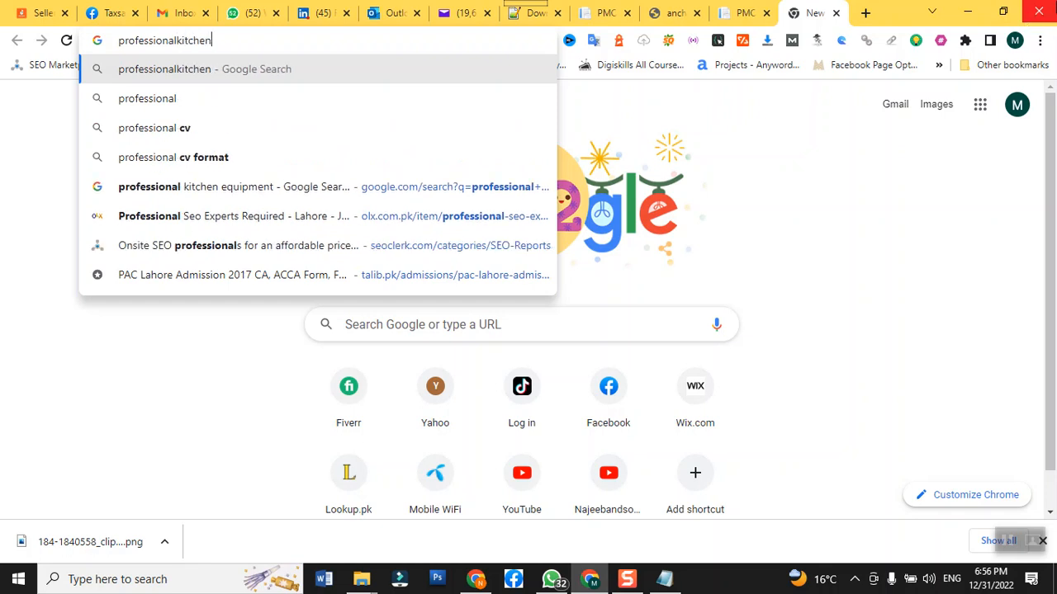
pyautogui.write('equipmen')
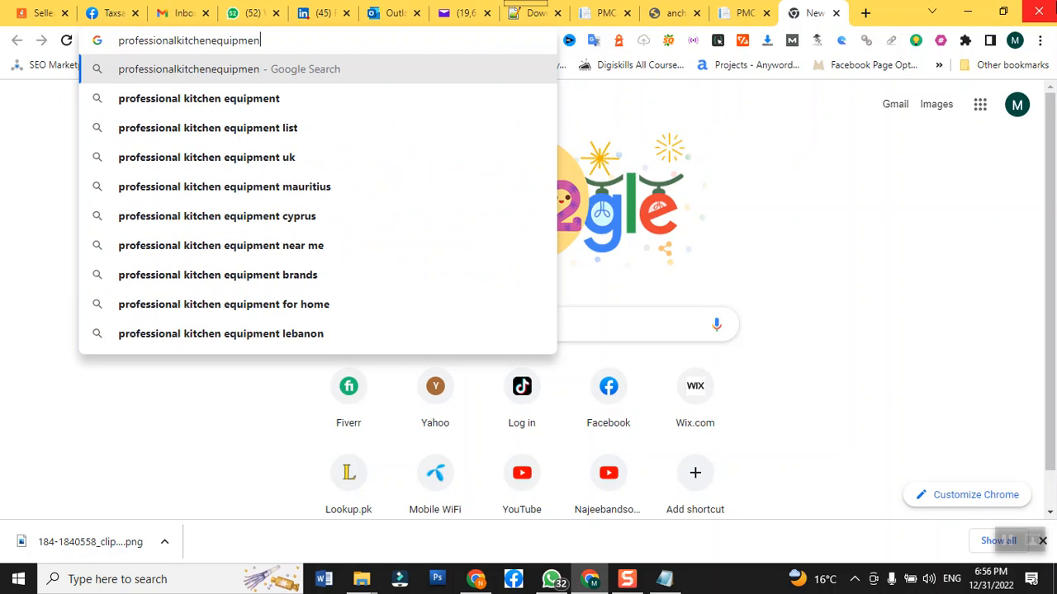
pyautogui.write('t.deckitch')
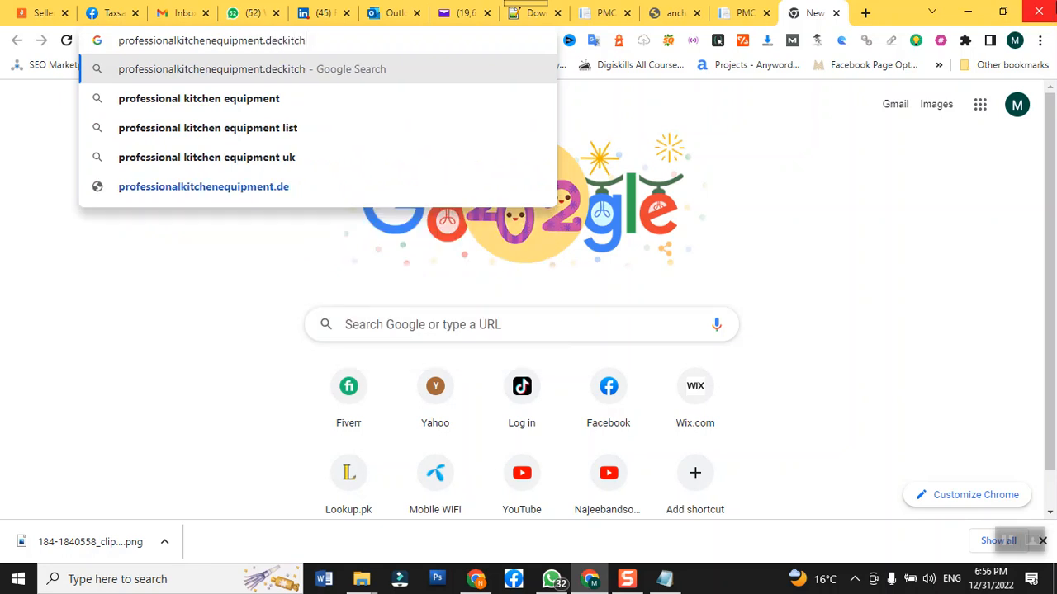
pyautogui.write('en.org')
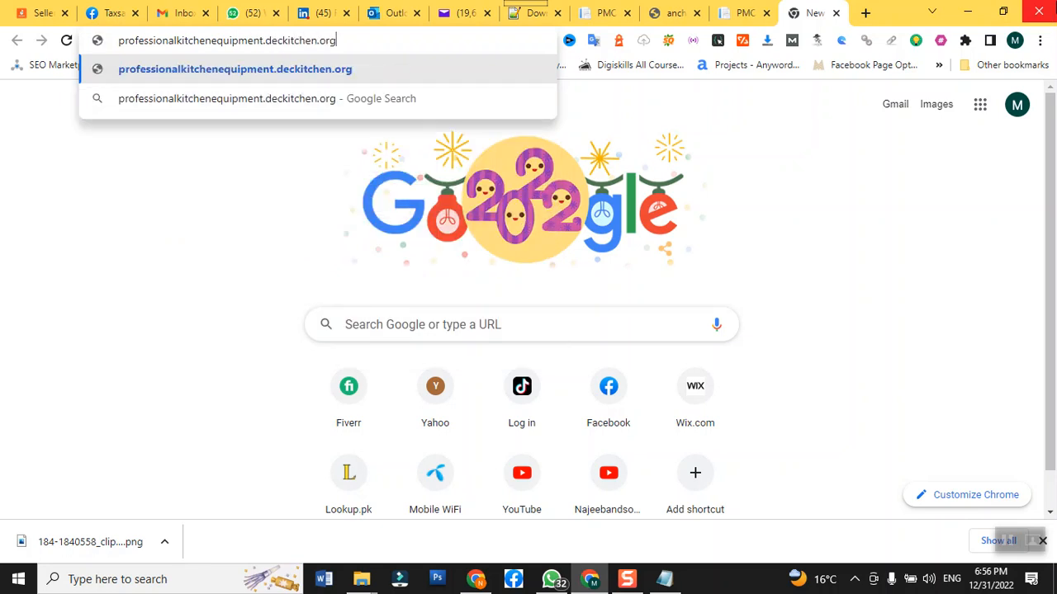
pyautogui.press('Return')
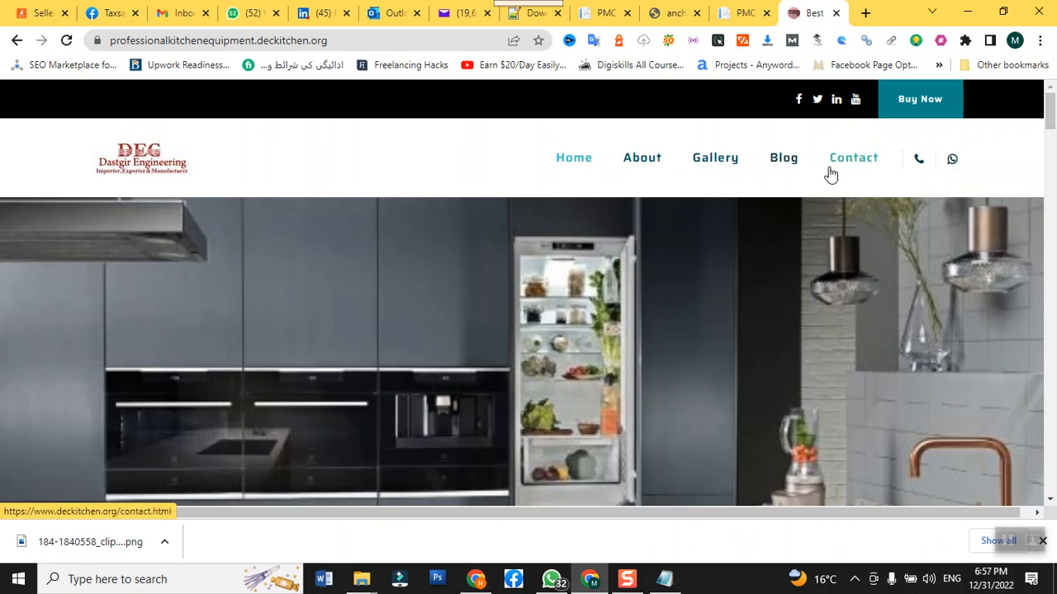
# - Look through the kitchen equipment homepage down to the contact strip and embedded location map
pyautogui.scroll(-1, 719, 235)
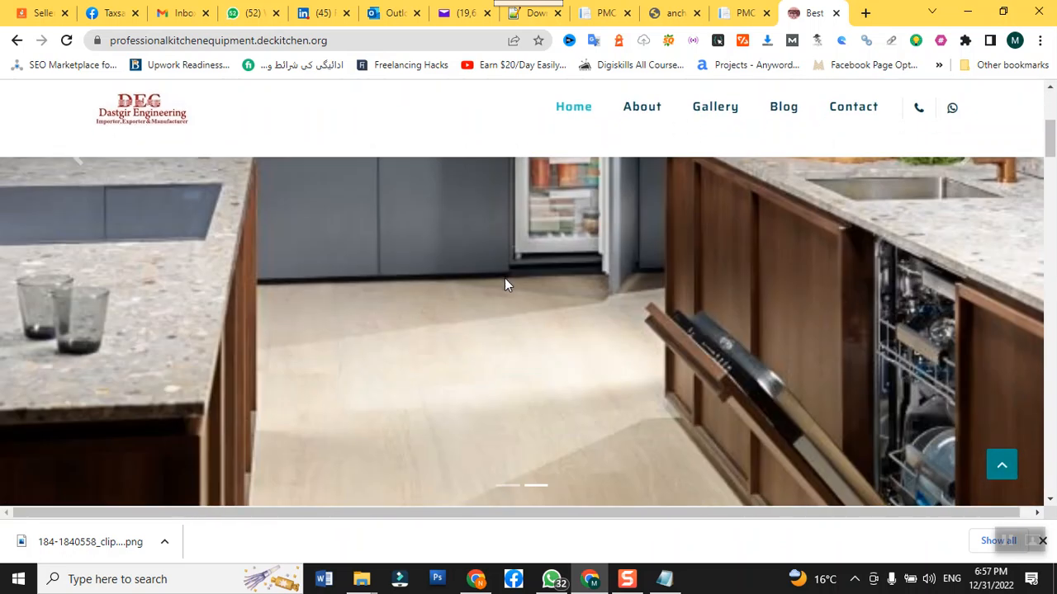
pyautogui.scroll(-5, 505, 281)
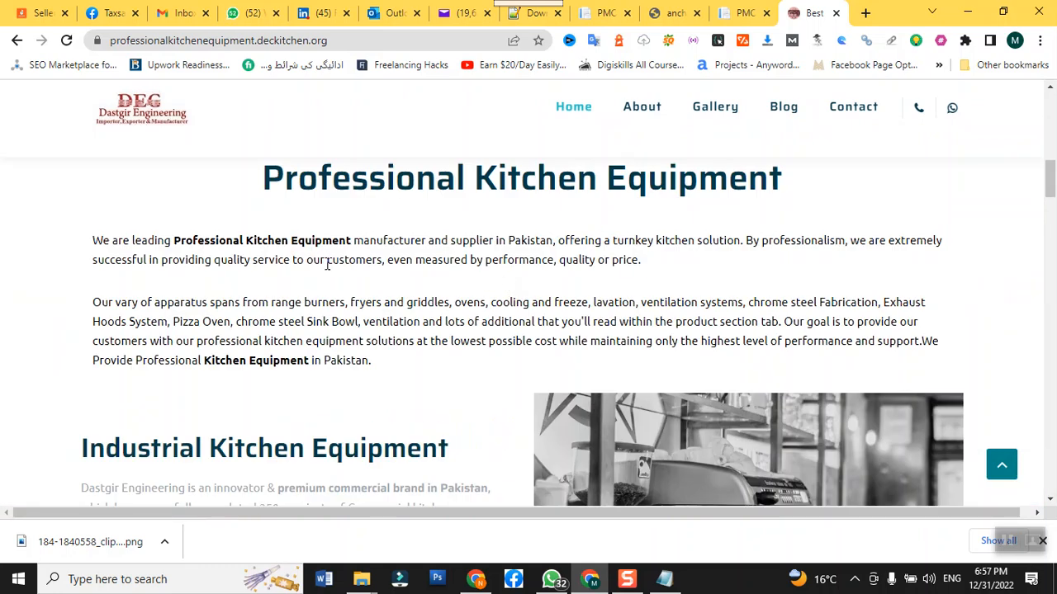
pyautogui.scroll(-4, 342, 357)
pyautogui.scroll(-4, 669, 329)
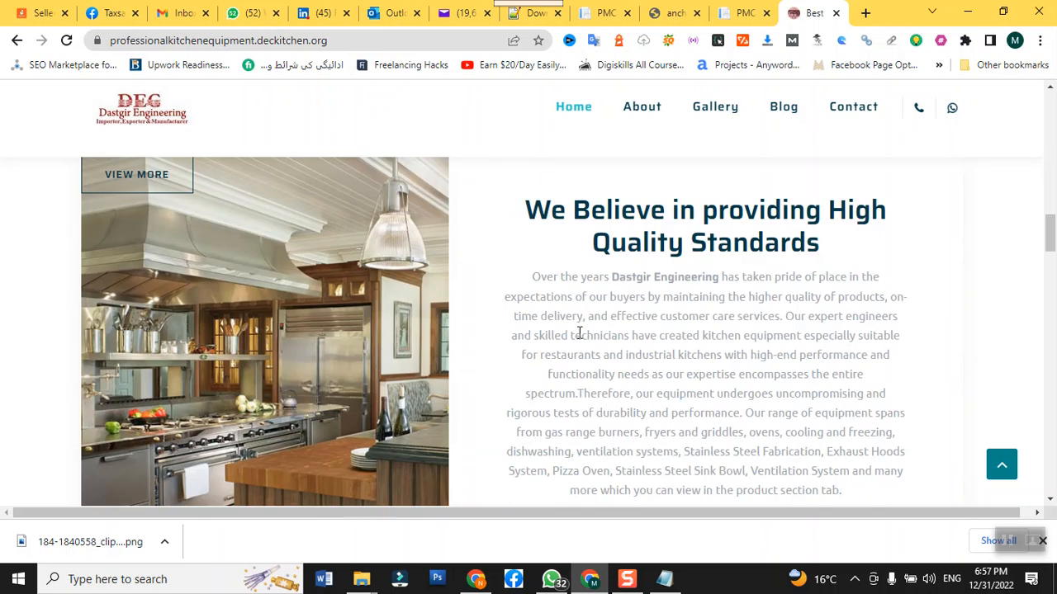
pyautogui.scroll(-5, 578, 334)
pyautogui.scroll(-4, 568, 341)
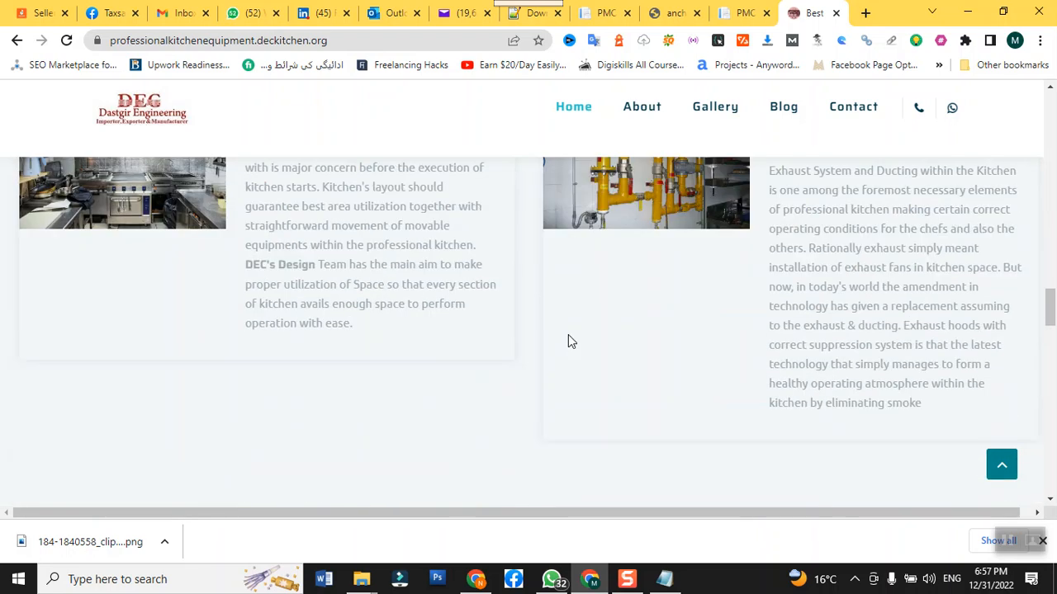
pyautogui.scroll(-3, 568, 341)
pyautogui.scroll(-3, 568, 341)
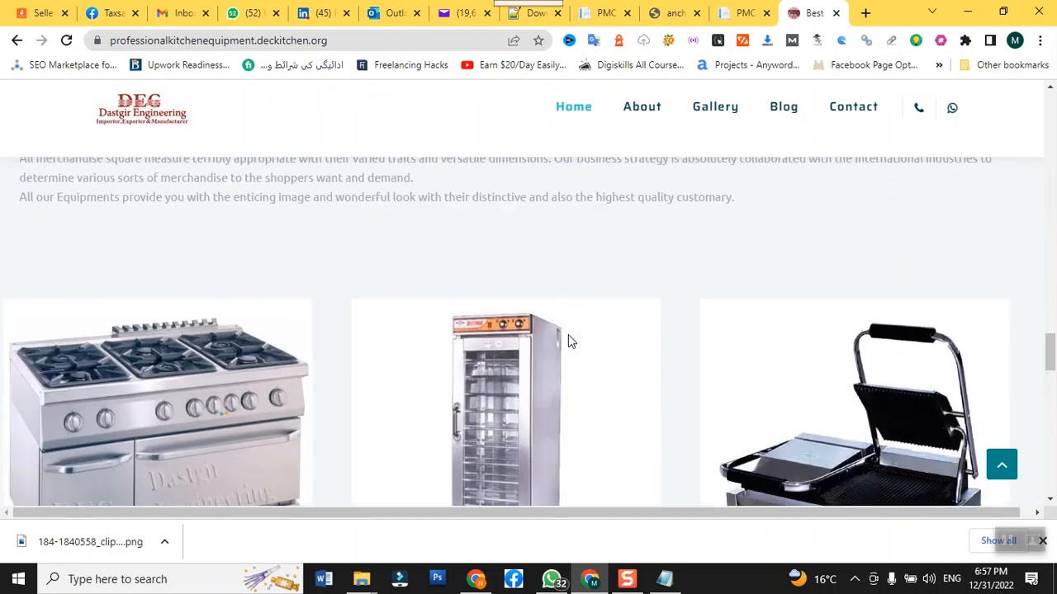
pyautogui.scroll(-12, 568, 340)
pyautogui.scroll(5, 568, 340)
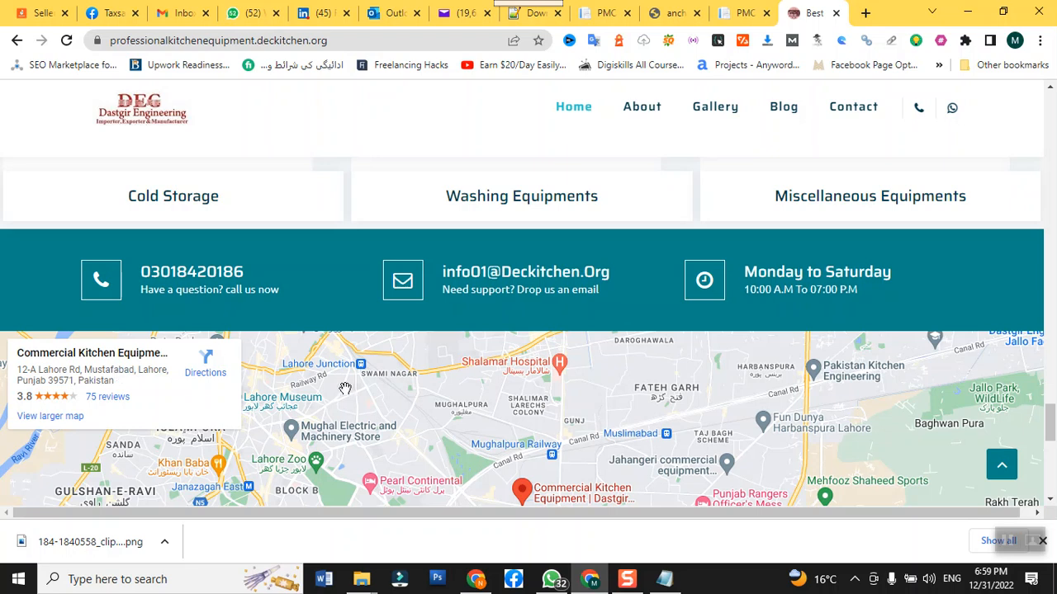
# - Open maps.google.com in a separate browser window
pyautogui.click(873, 16)
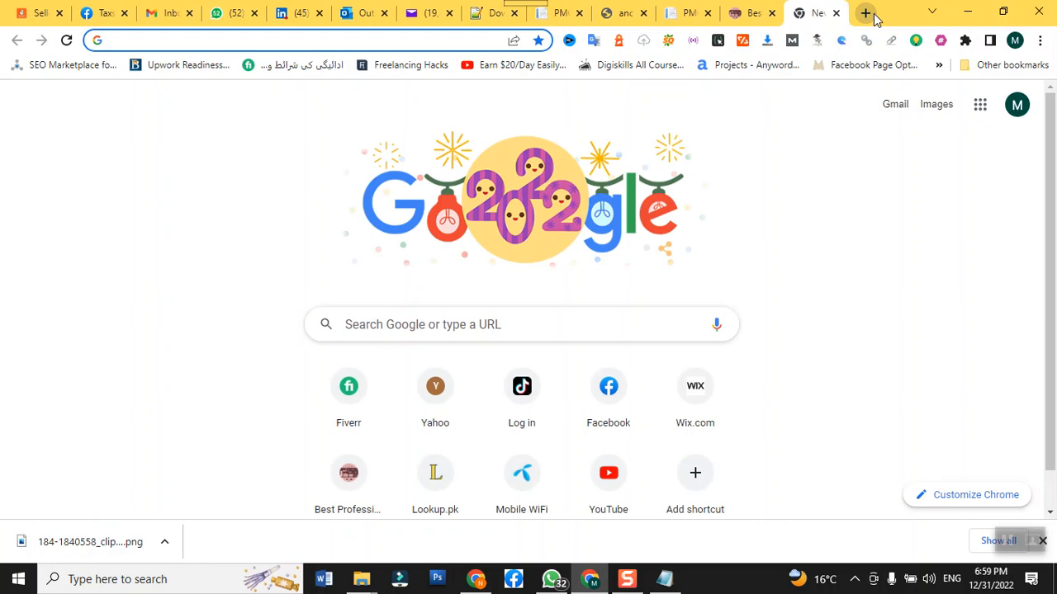
pyautogui.write('map')
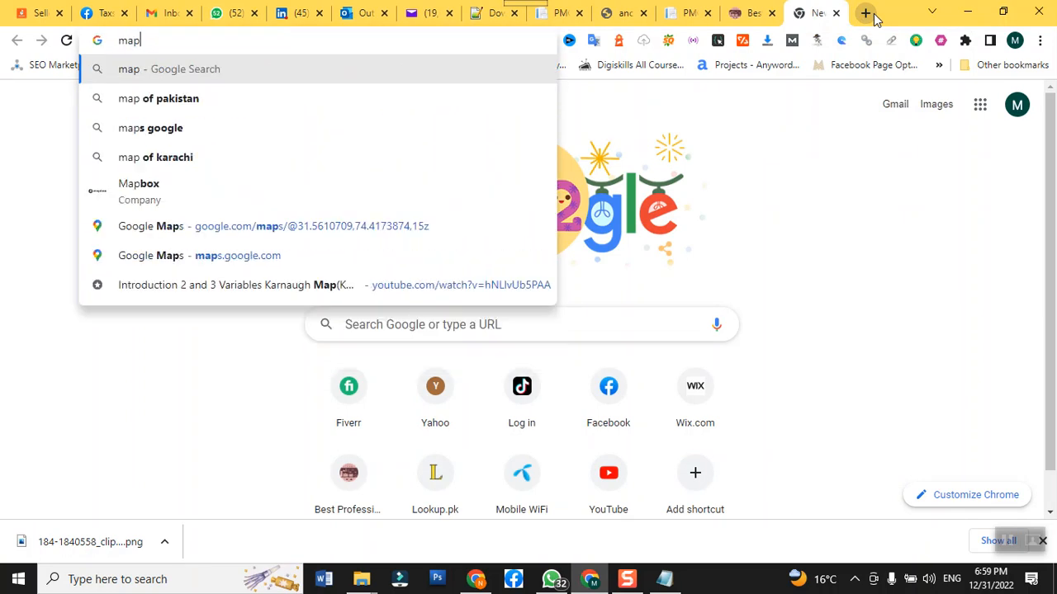
pyautogui.write('s')
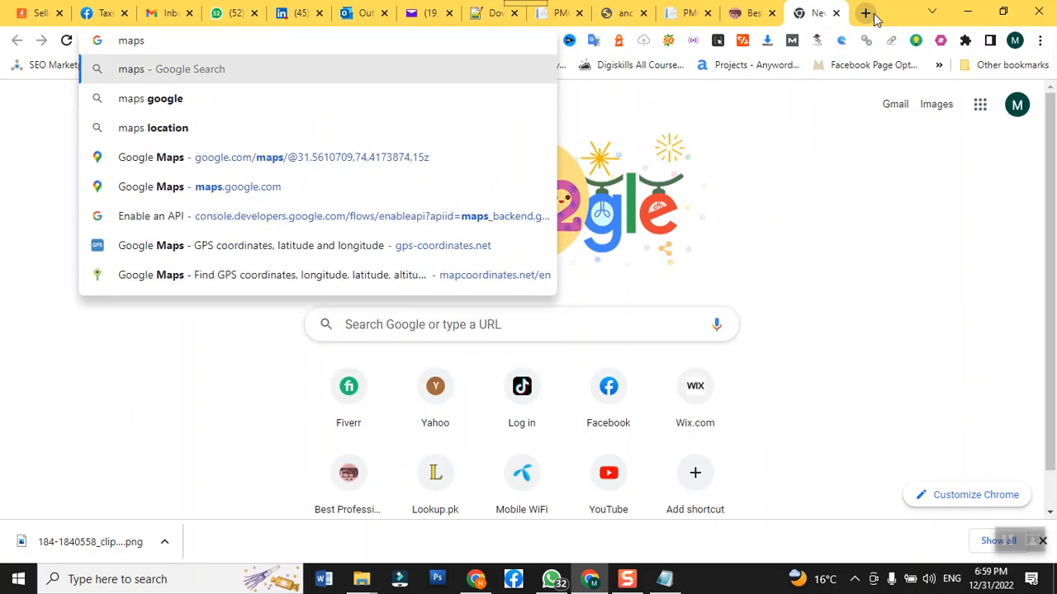
pyautogui.write('.google.com')
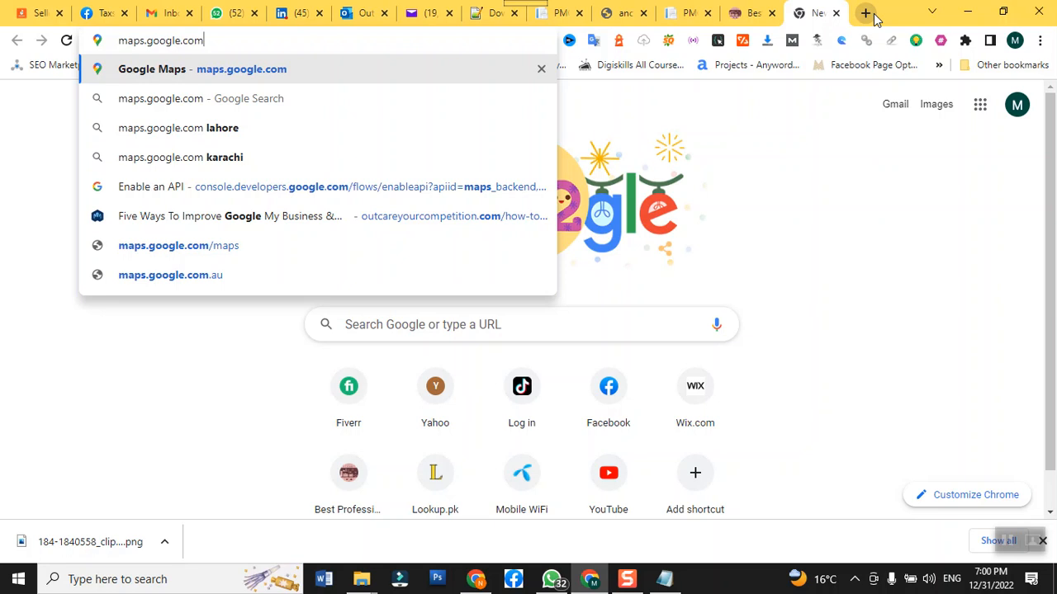
pyautogui.hotkey('shift', 'Return')
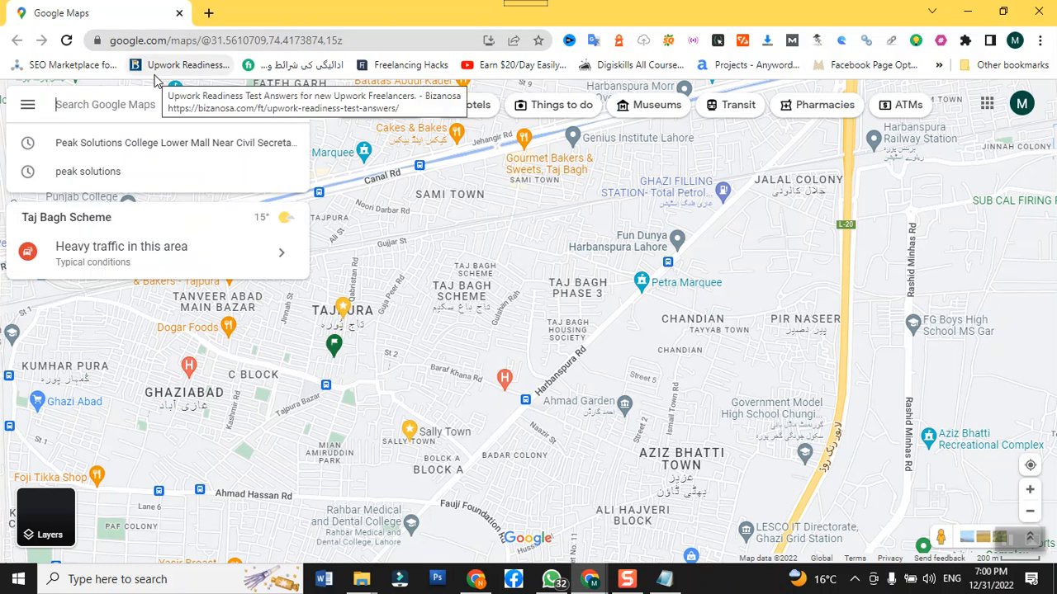
# - Search Google Maps for "peak solutions college"
pyautogui.write('peak solutio')
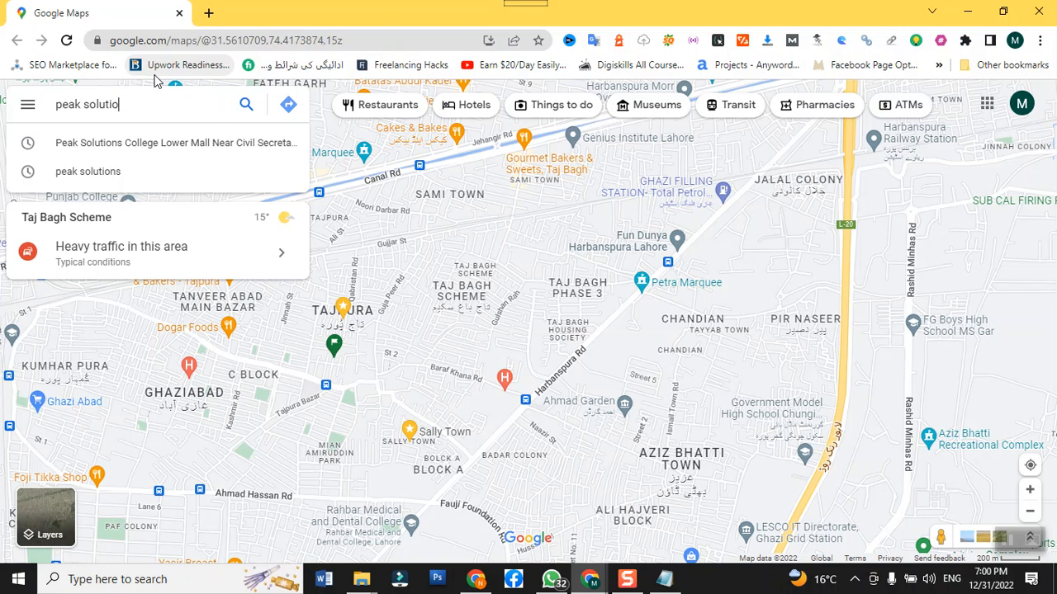
pyautogui.write('ns college')
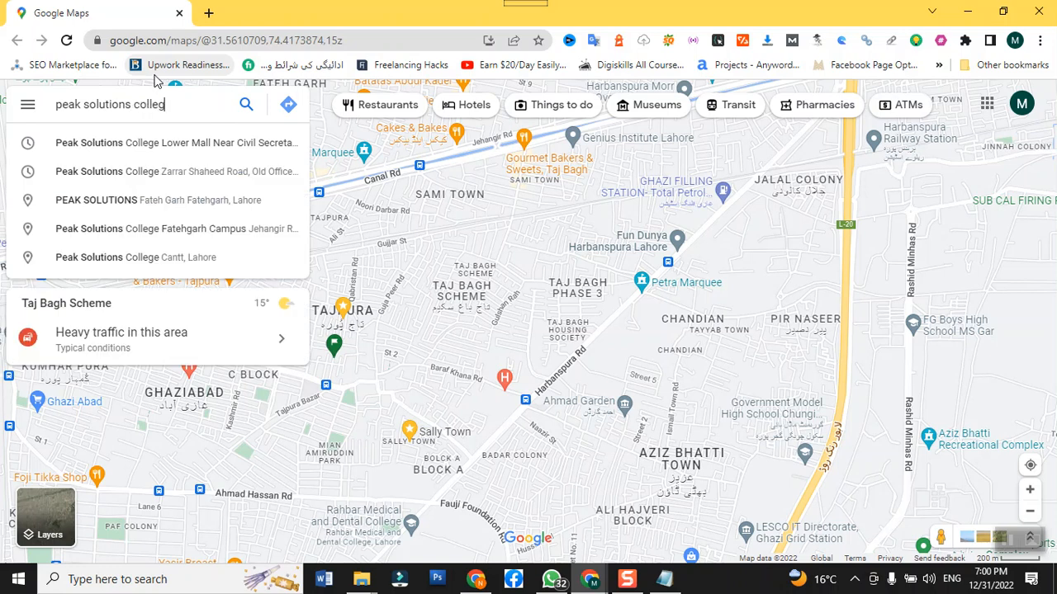
pyautogui.press('Return')
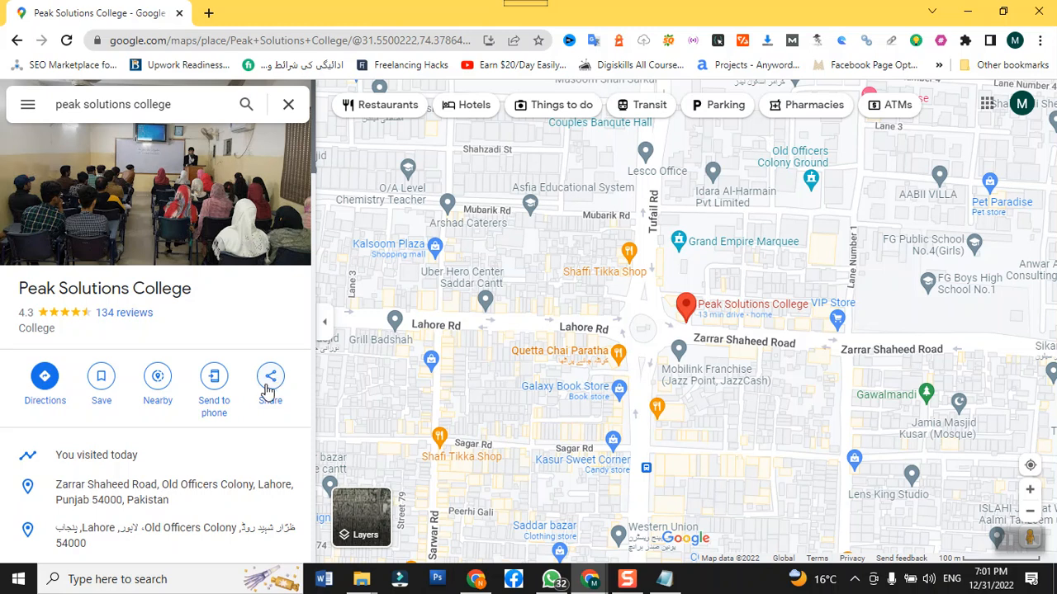
# - Copy the medium-size map embed HTML from the sharing options of Peak Solutions College
pyautogui.click(267, 383)
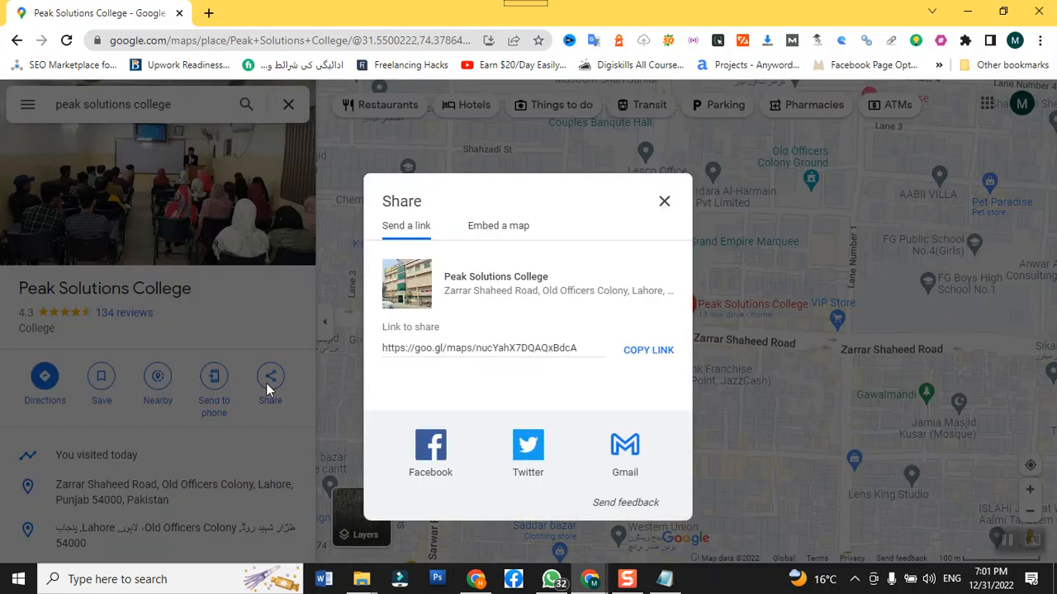
pyautogui.click(498, 228)
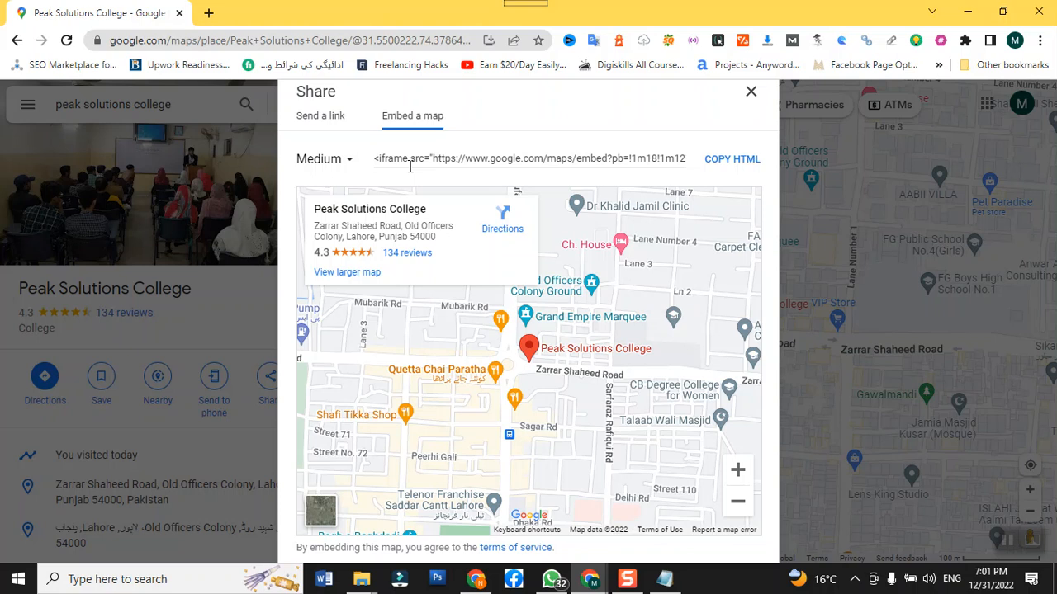
pyautogui.click(742, 160)
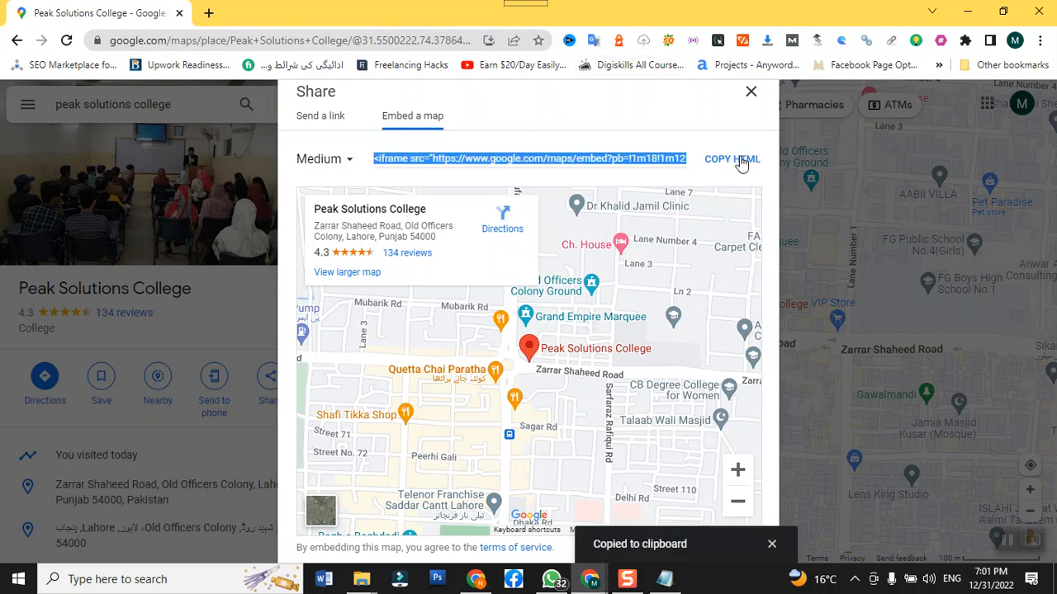
# - Switch to the anchor-text file in Notepad and insert a line break before the link text "Visit PMC site"
pyautogui.click(669, 582)
pyautogui.hotkey('ctrl', 'Home')
pyautogui.click(959, 78)
pyautogui.click(258, 83)
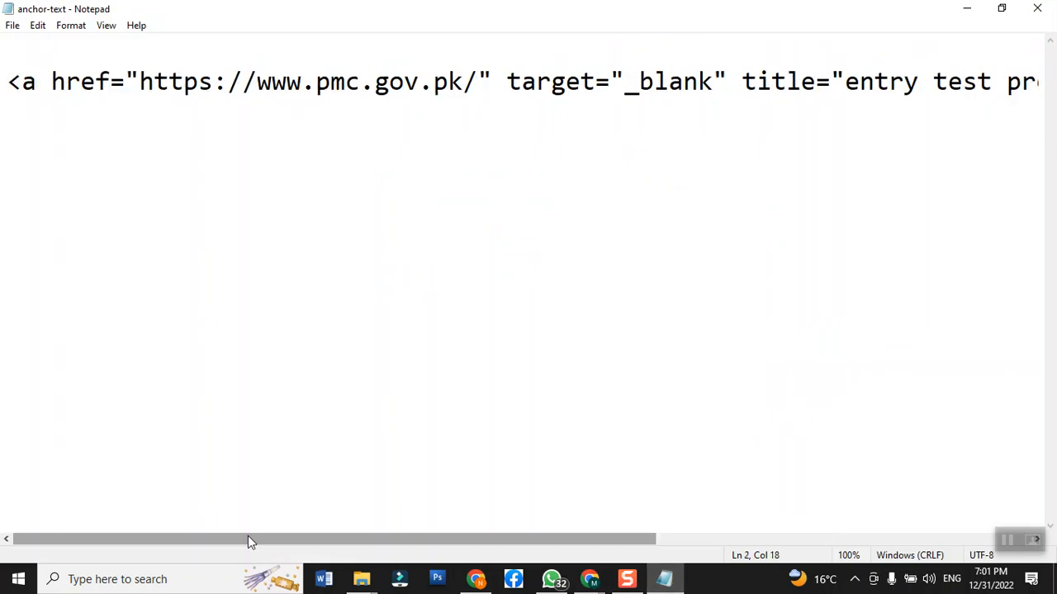
pyautogui.click(1022, 83)
pyautogui.press('Right')
pyautogui.press('Right')
pyautogui.press('Right')
pyautogui.press('Right')
pyautogui.press('Right')
pyautogui.press('Right')
pyautogui.press('Right')
pyautogui.press('Right')
pyautogui.press('Right')
pyautogui.press('Right')
pyautogui.press('Right')
pyautogui.press('Right')
pyautogui.press('Right')
pyautogui.press('Right')
pyautogui.press('Right')
pyautogui.press('Right')
pyautogui.press('Right')
pyautogui.press('Right')
pyautogui.press('Right')
pyautogui.press('Right')
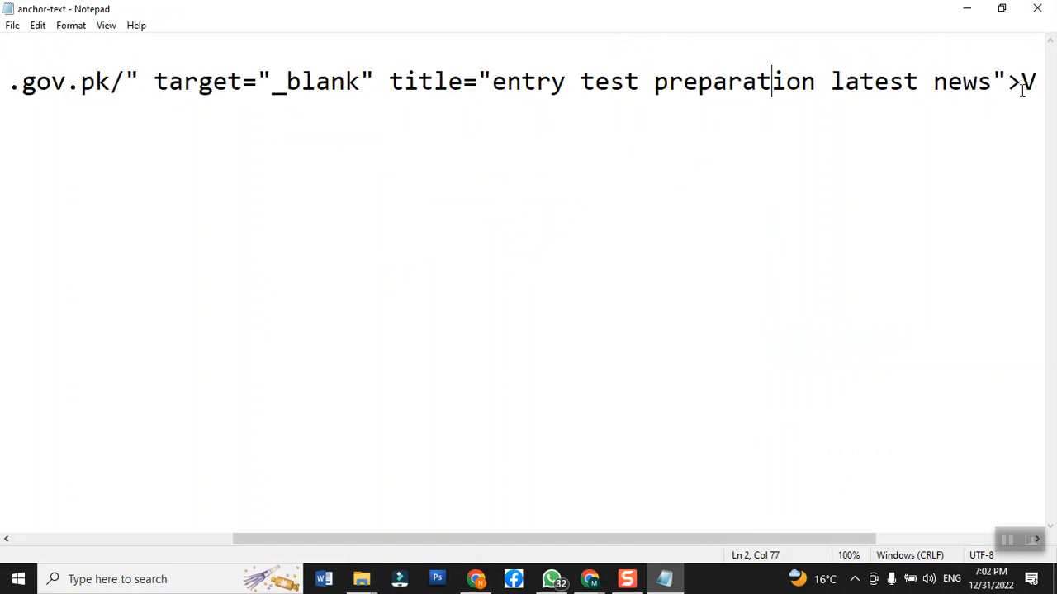
pyautogui.press('Right')
pyautogui.press('Right')
pyautogui.press('Right')
pyautogui.press('Right')
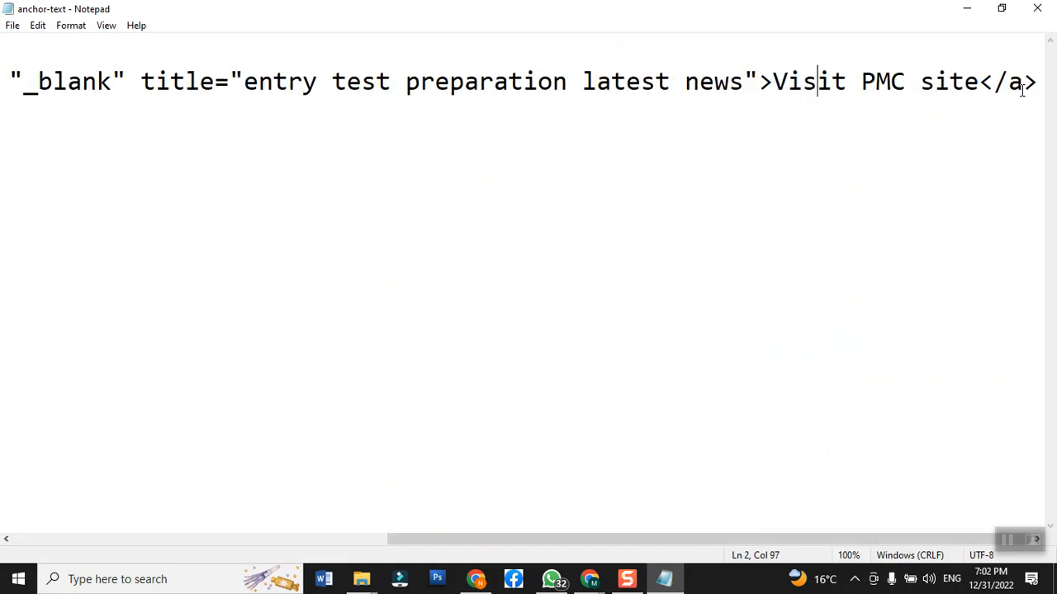
pyautogui.press('Left')
pyautogui.press('Left')
pyautogui.press('Left')
pyautogui.press('Return')
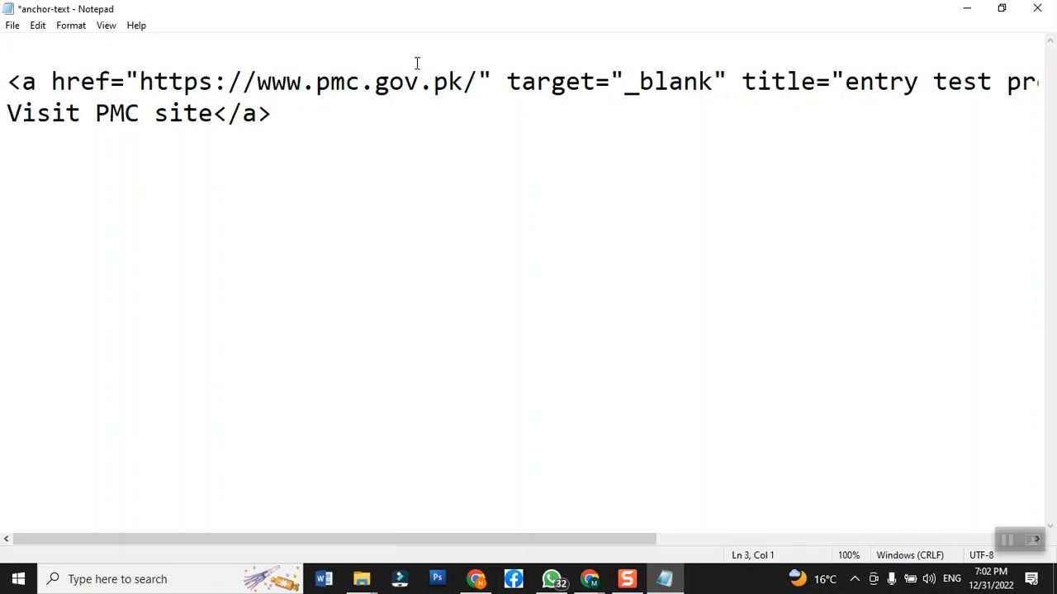
# - Paste the copied map iframe code on a new line after the closing anchor tag and save the file
pyautogui.click(273, 122)
pyautogui.press('Return')
pyautogui.hotkey('ctrl', 'v')
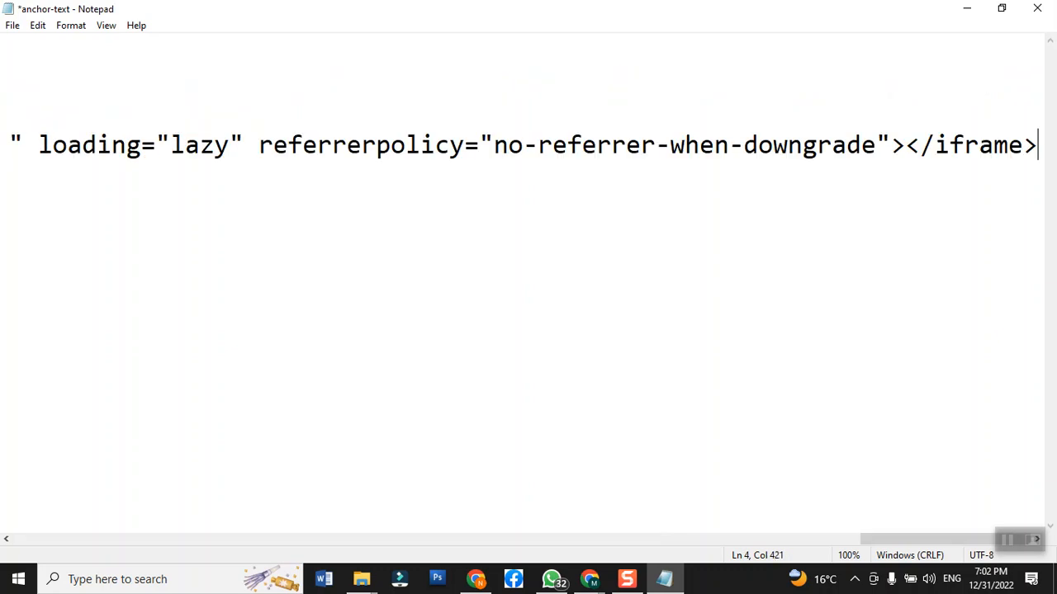
pyautogui.moveTo(911, 539); pyautogui.dragTo(48, 468)
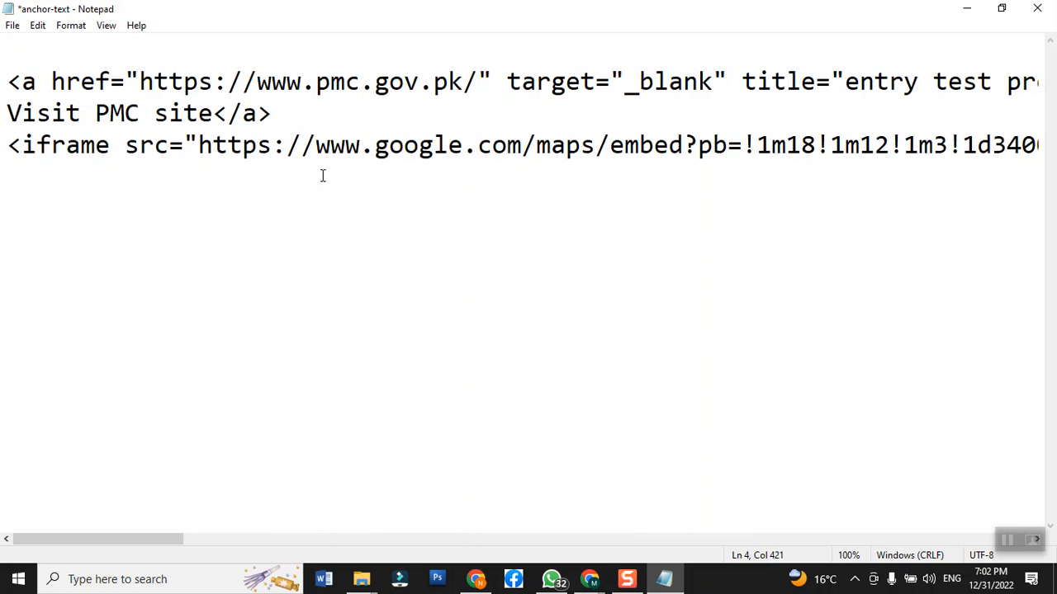
pyautogui.moveTo(123, 540); pyautogui.dragTo(753, 546)
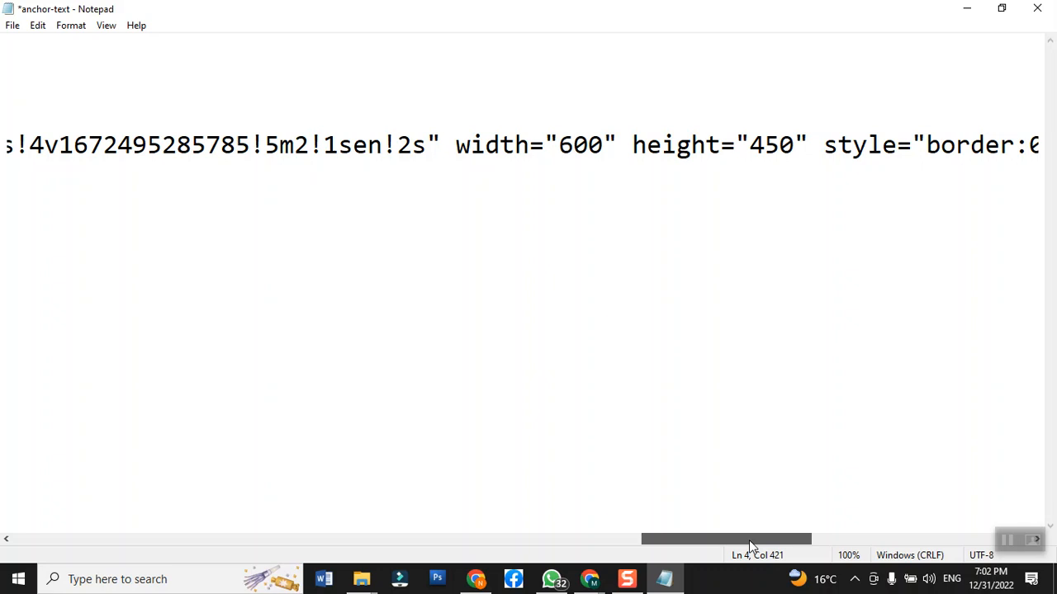
pyautogui.moveTo(748, 539); pyautogui.dragTo(1000, 548)
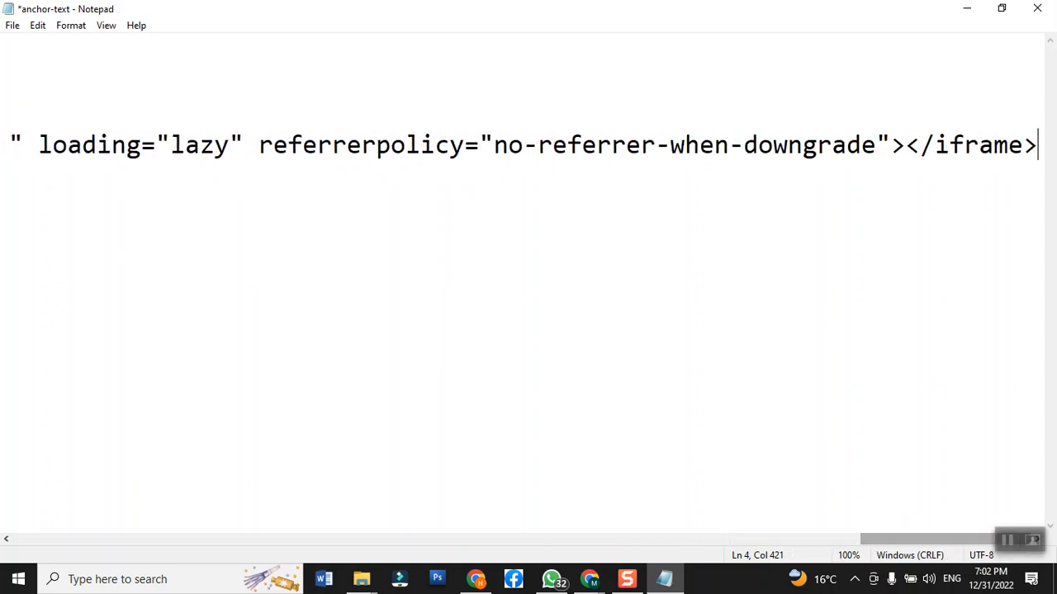
pyautogui.click(12, 25)
pyautogui.click(36, 96)
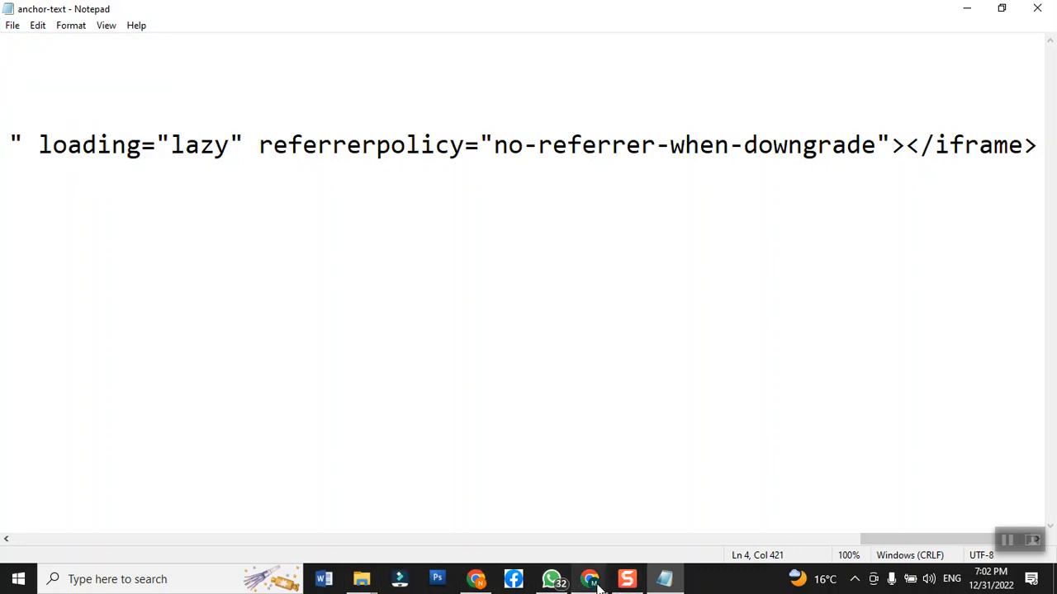
# - Switch to the Chrome window that holds the other open tabs, past the Google Maps window
pyautogui.moveTo(598, 586)
pyautogui.click(653, 524)
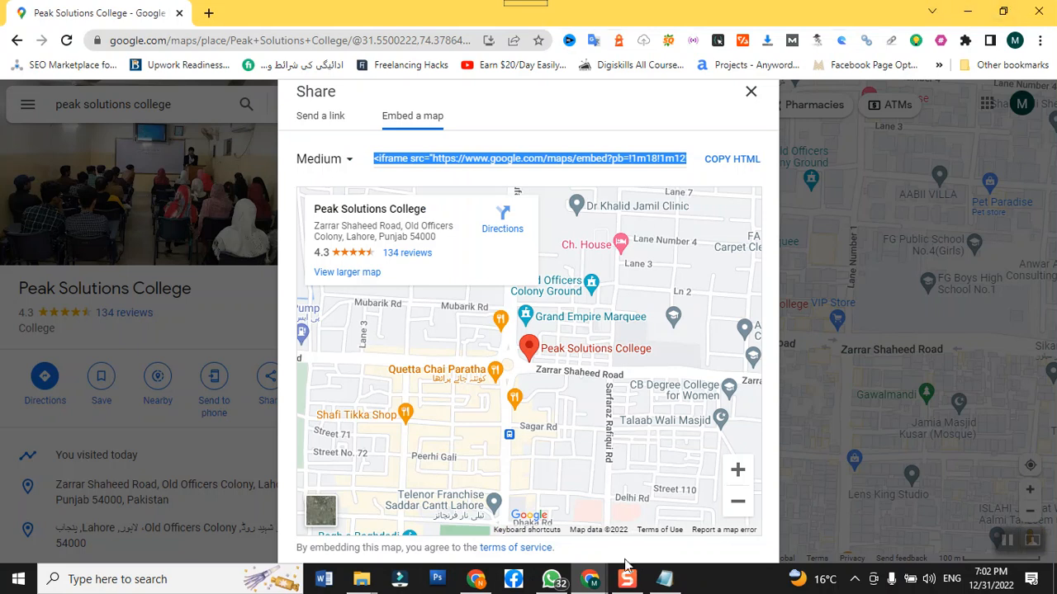
pyautogui.click(590, 579)
pyautogui.click(516, 529)
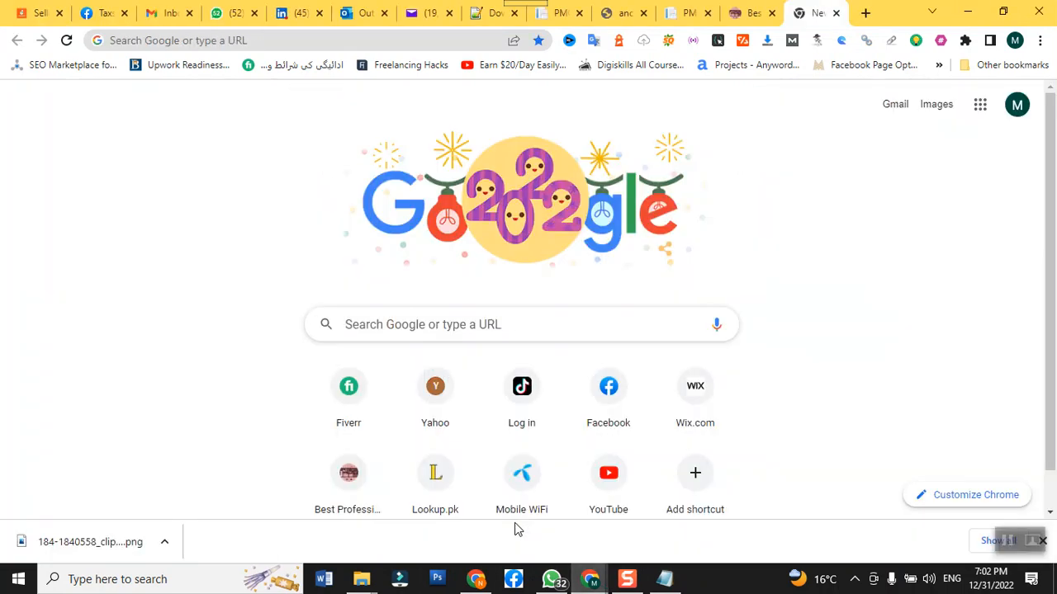
# - Reload the anchor-text page to render the embedded Peak Solutions College map
pyautogui.rightClick(802, 15)
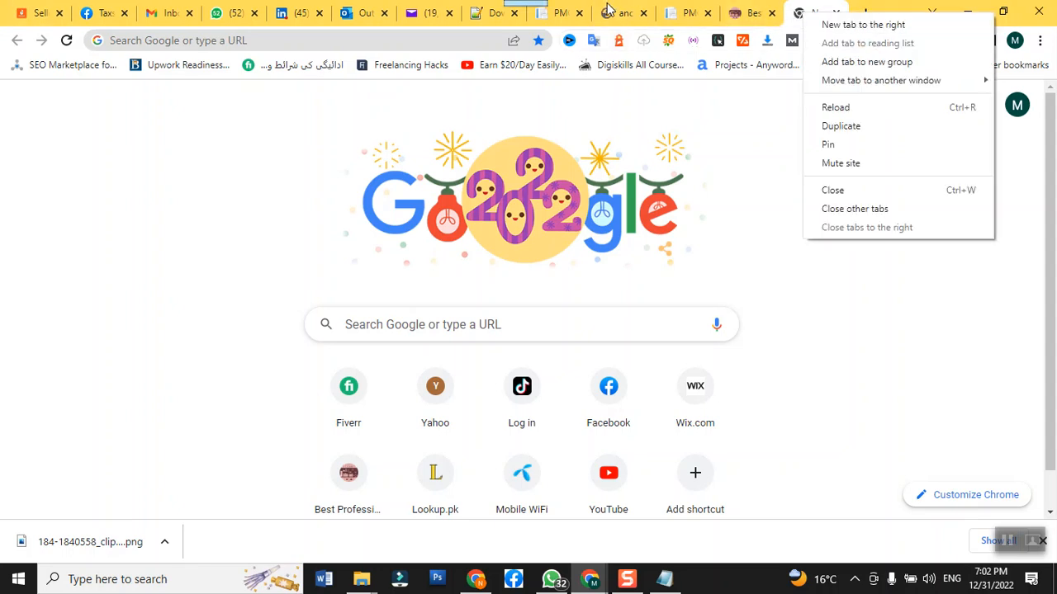
pyautogui.click(608, 10)
pyautogui.rightClick(610, 10)
pyautogui.click(631, 106)
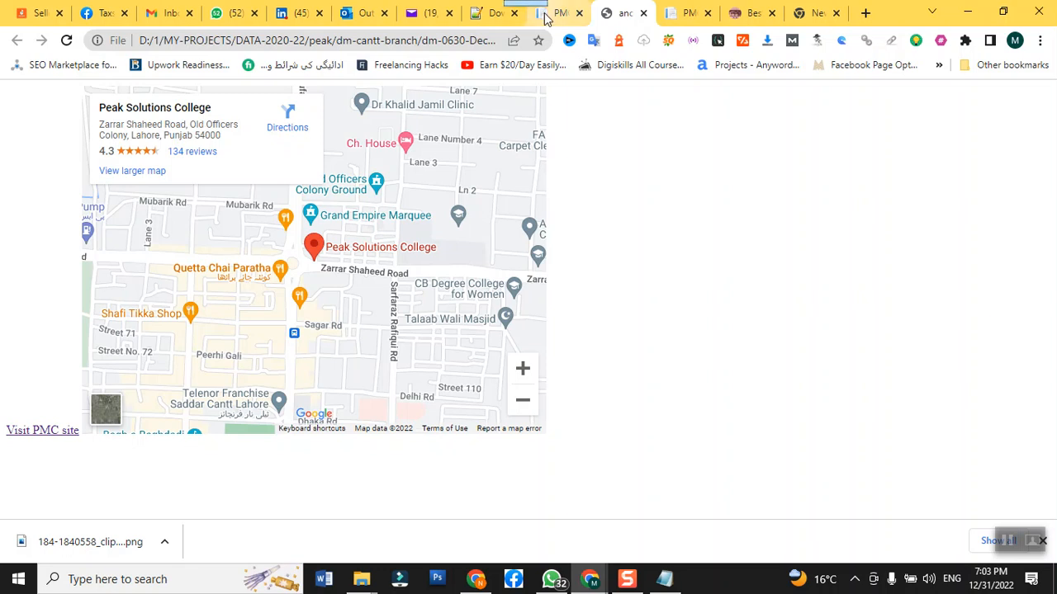
# - Examine the full-width map above the footer of the professional kitchen equipment site and compare it with the anchor-text page's map
pyautogui.click(749, 13)
pyautogui.scroll(-5, 478, 520)
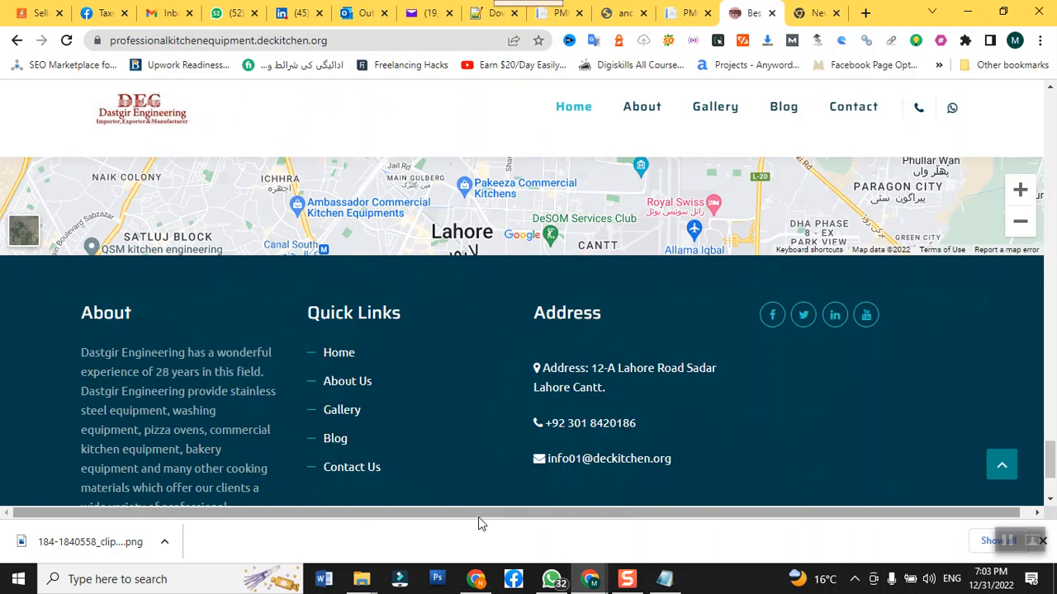
pyautogui.scroll(6, 478, 520)
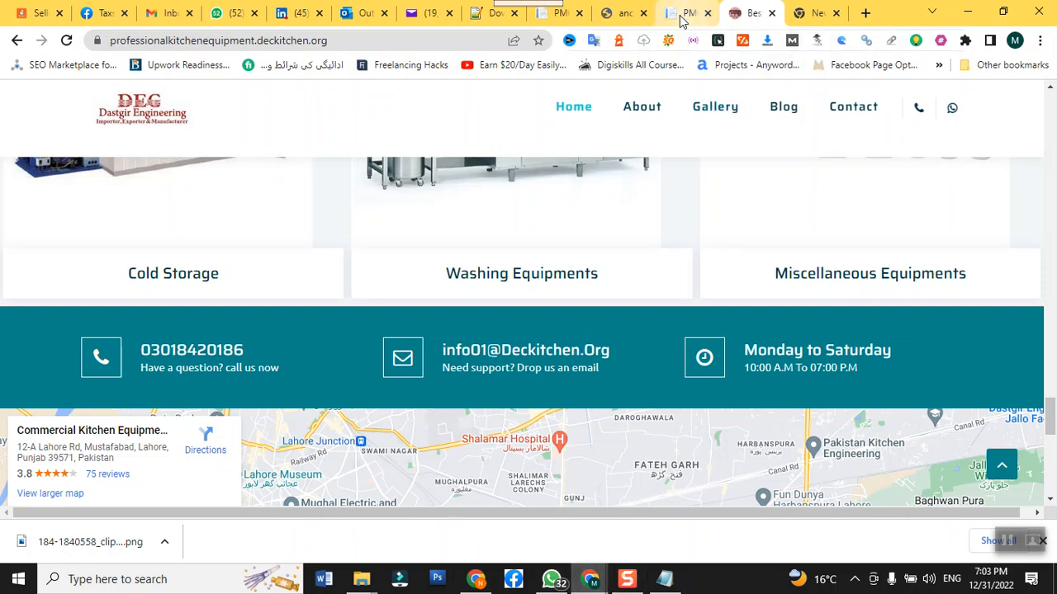
pyautogui.click(611, 18)
pyautogui.scroll(-2, 248, 335)
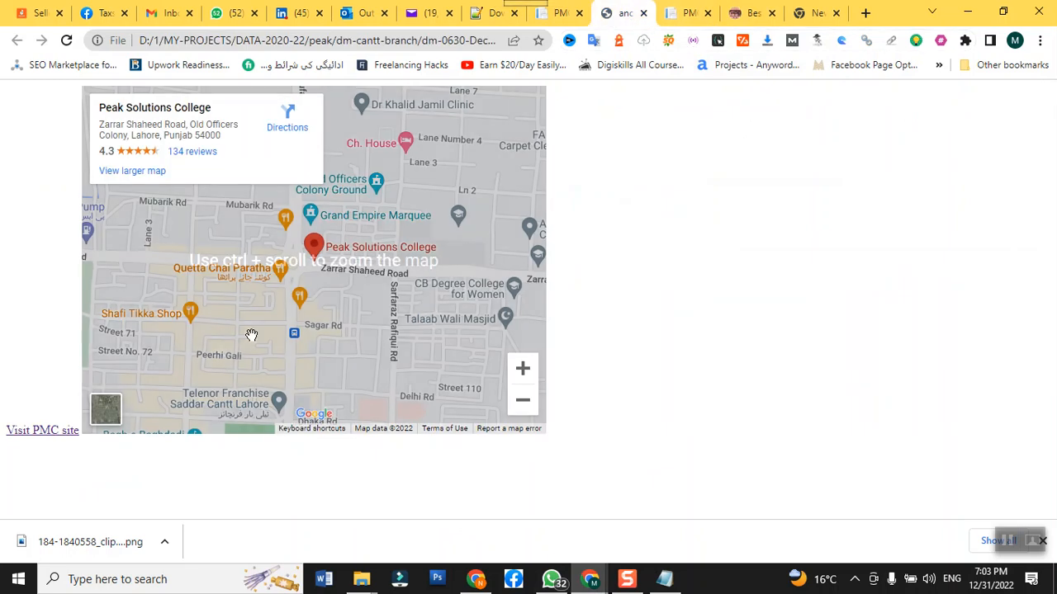
# - Switch to the anchor-text file in Notepad, add a <br> line between the closing anchor tag and the iframe, and save
pyautogui.click(665, 579)
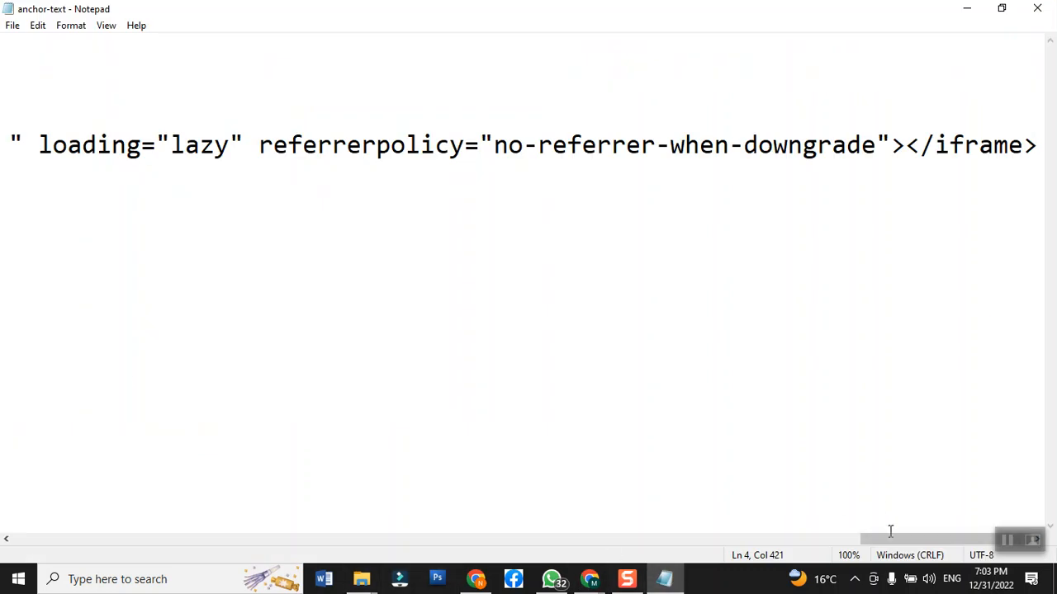
pyautogui.moveTo(904, 539); pyautogui.dragTo(33, 494)
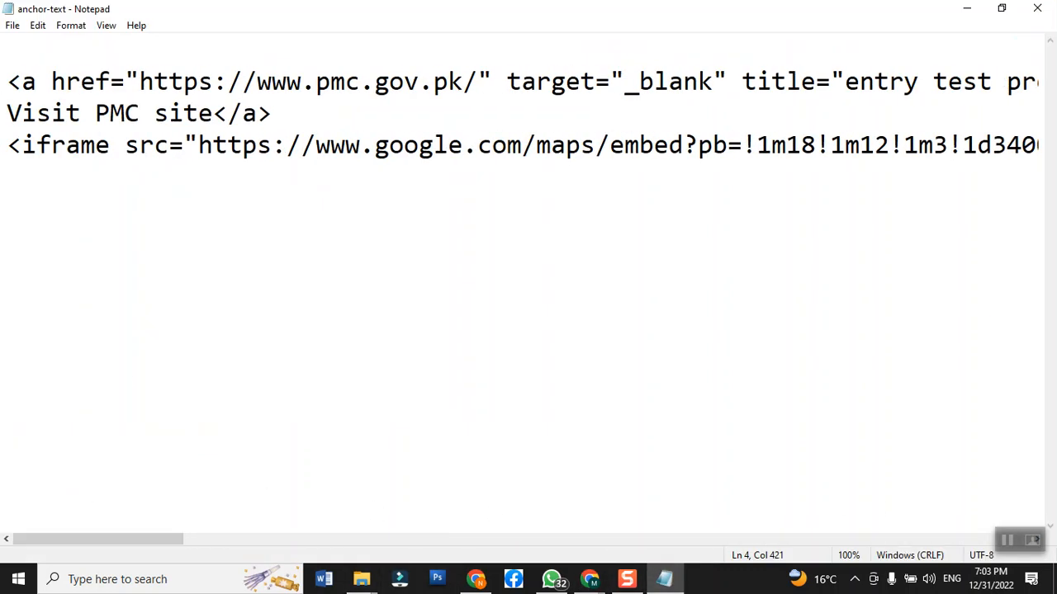
pyautogui.click(10, 148)
pyautogui.press('Return')
pyautogui.press('Up')
pyautogui.write('<br>')
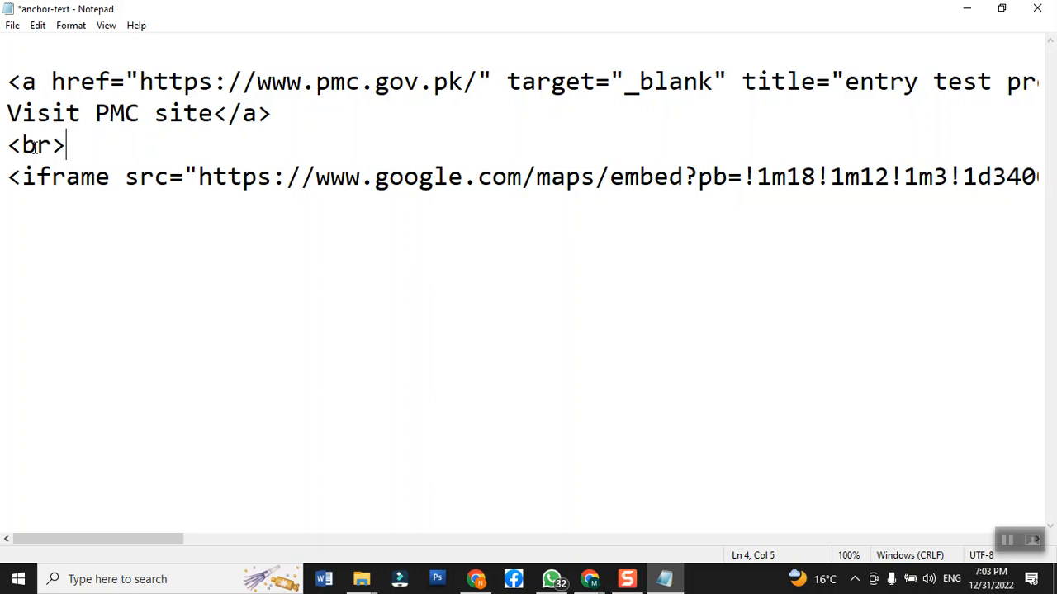
pyautogui.click(17, 27)
pyautogui.click(41, 93)
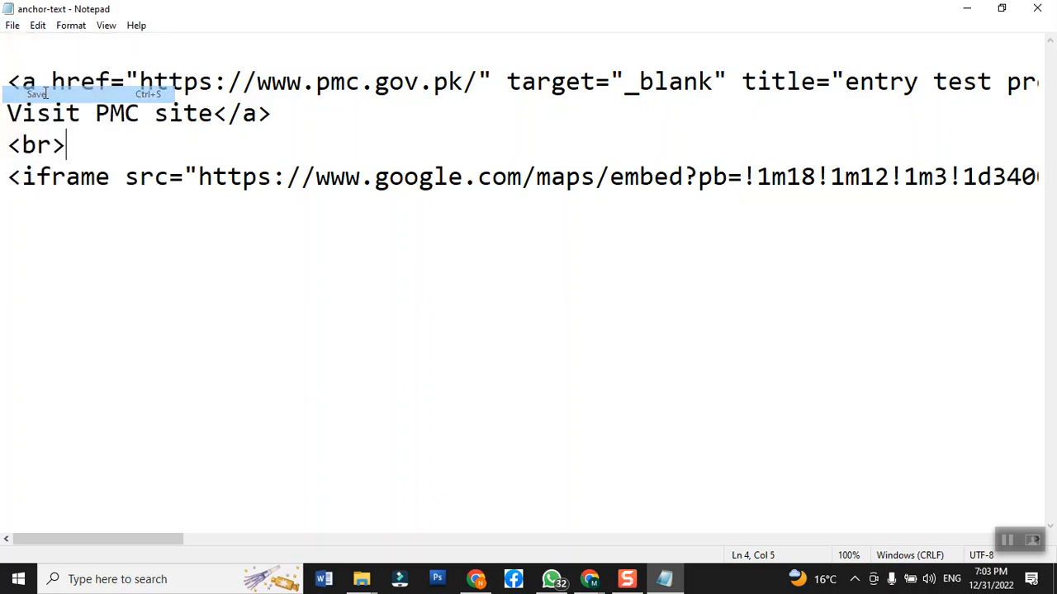
# - Set the map iframe's width attribute to 100% and save the file
pyautogui.moveTo(146, 540); pyautogui.dragTo(771, 581)
pyautogui.click(609, 177)
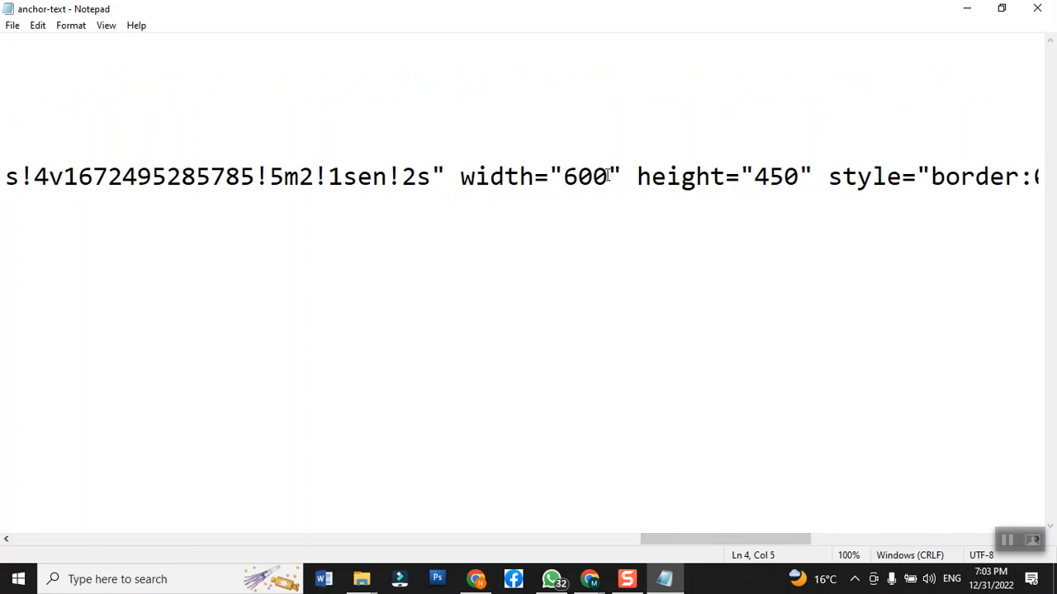
pyautogui.press('BackSpace')
pyautogui.press('BackSpace')
pyautogui.press('BackSpace')
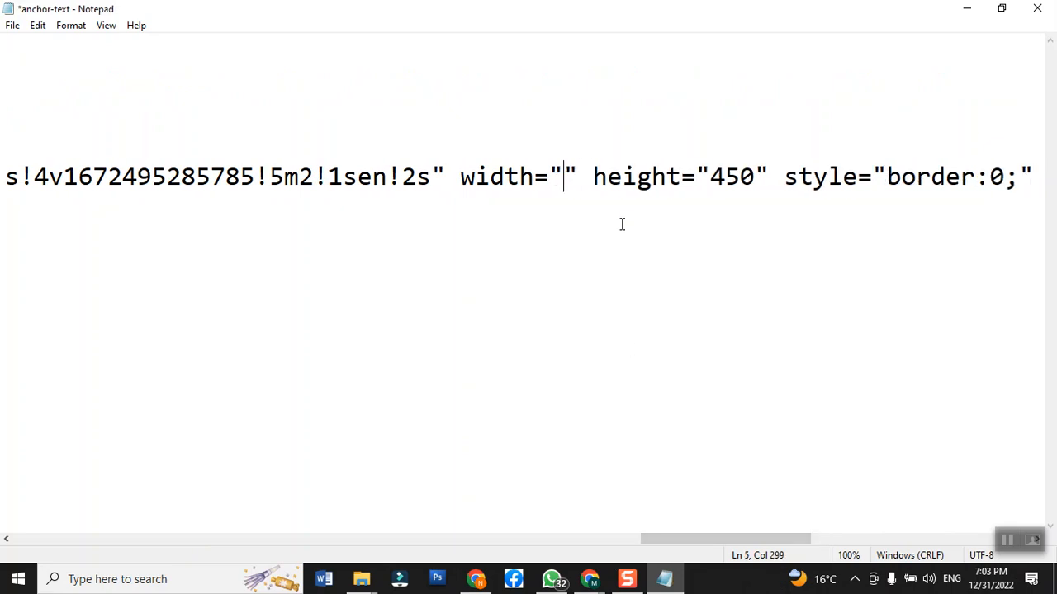
pyautogui.write('100%')
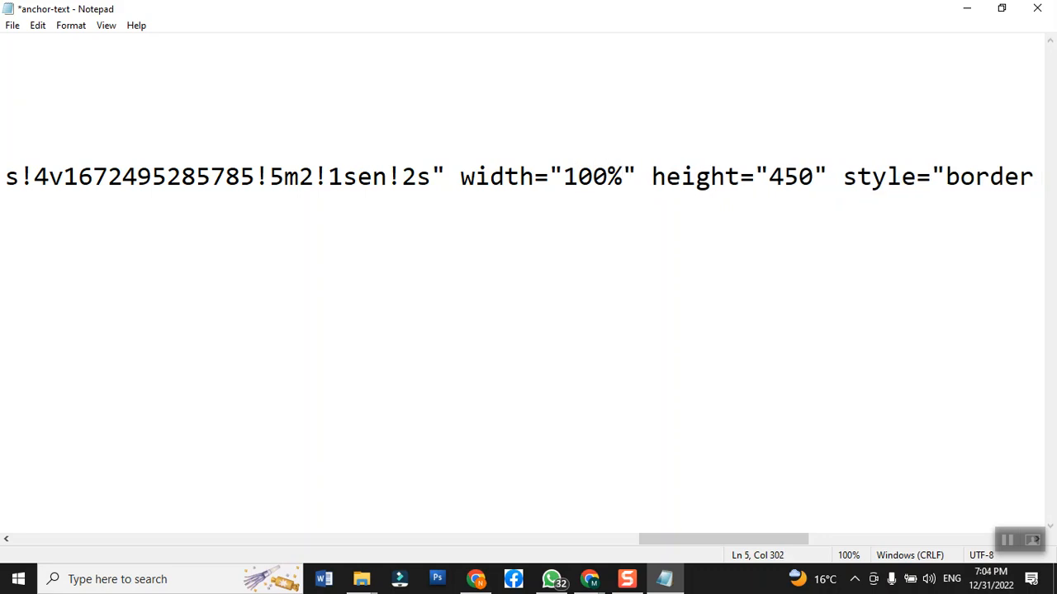
pyautogui.click(12, 26)
pyautogui.click(45, 97)
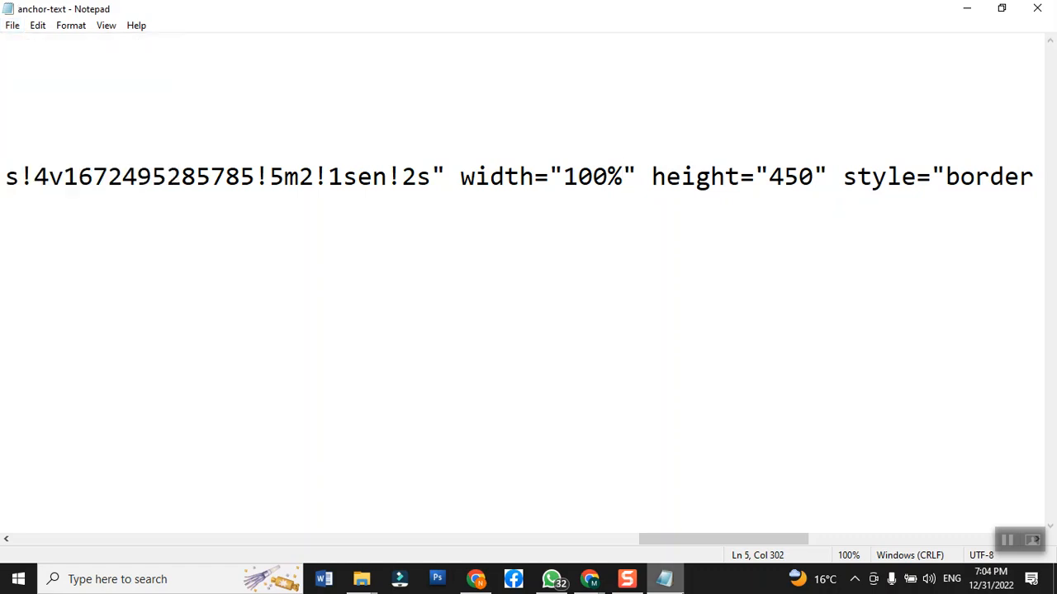
# - Switch to the Chrome window with the anchor-text page and reload it to apply the saved map layout changes
pyautogui.moveTo(591, 583)
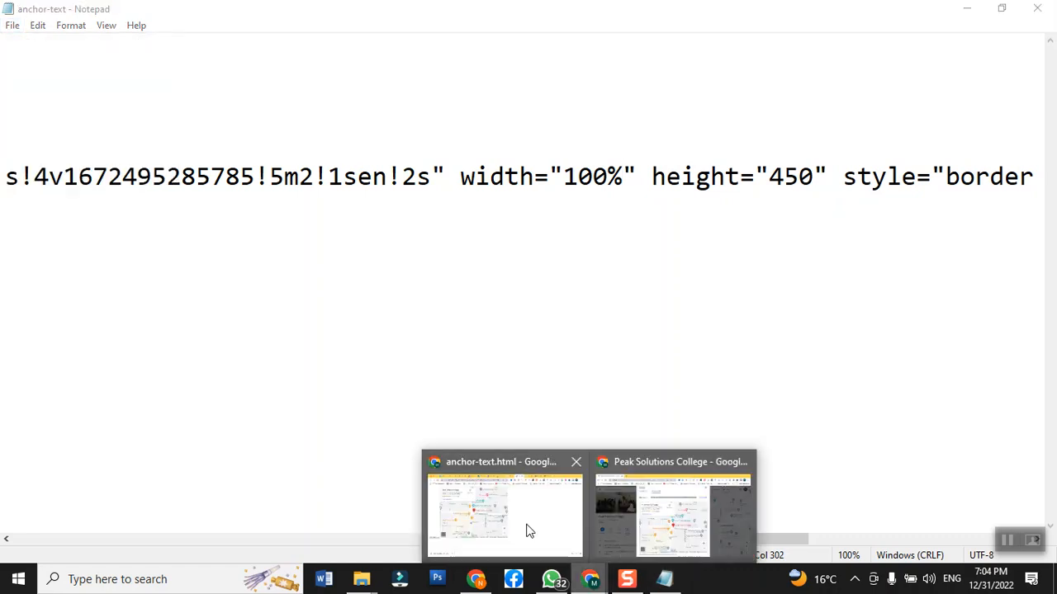
pyautogui.click(578, 519)
pyautogui.rightClick(612, 15)
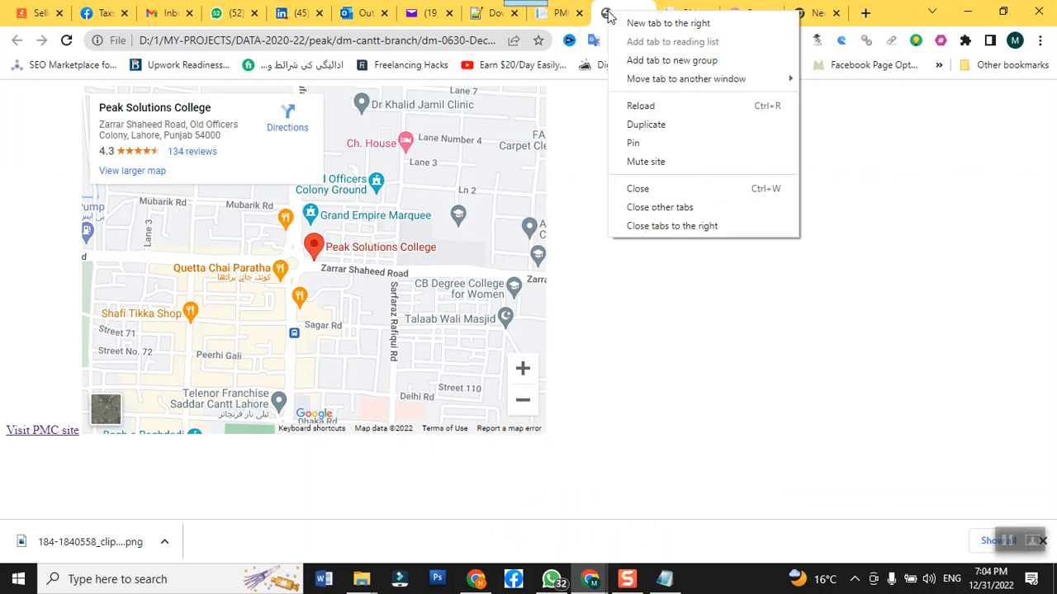
pyautogui.click(623, 108)
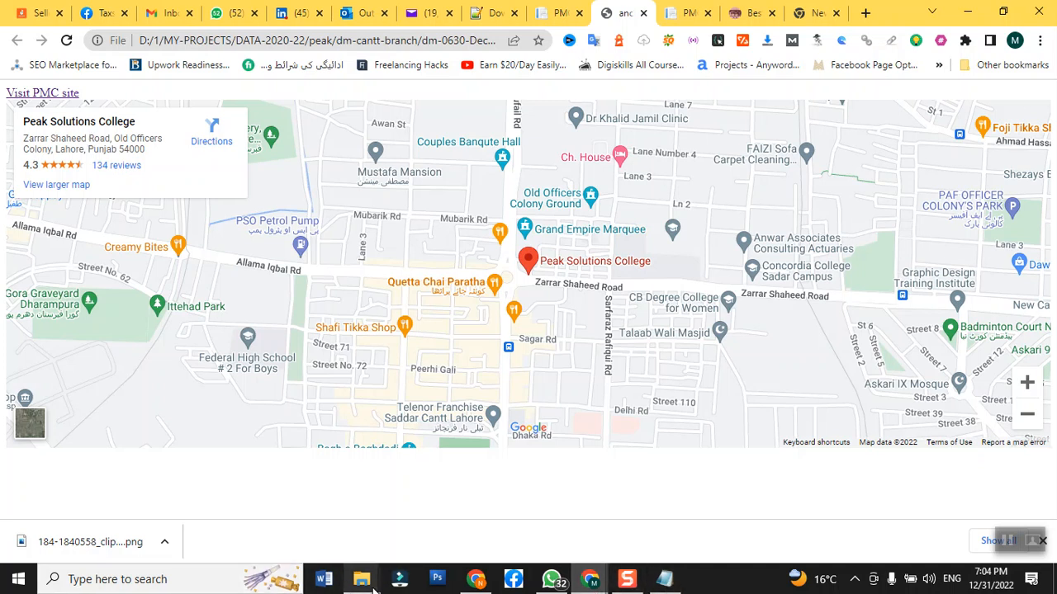
# - Switch to the 31-12-22 window in File Explorer and go to folder 1 on New Volume (D:)
pyautogui.moveTo(369, 582)
pyautogui.moveTo(363, 518)
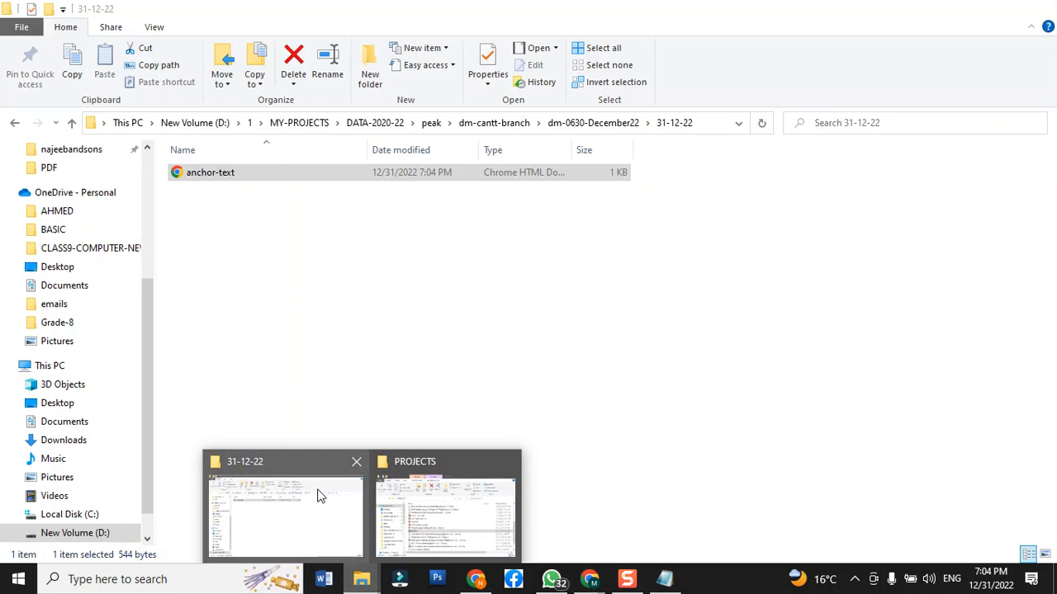
pyautogui.click(306, 485)
pyautogui.scroll(4, 91, 254)
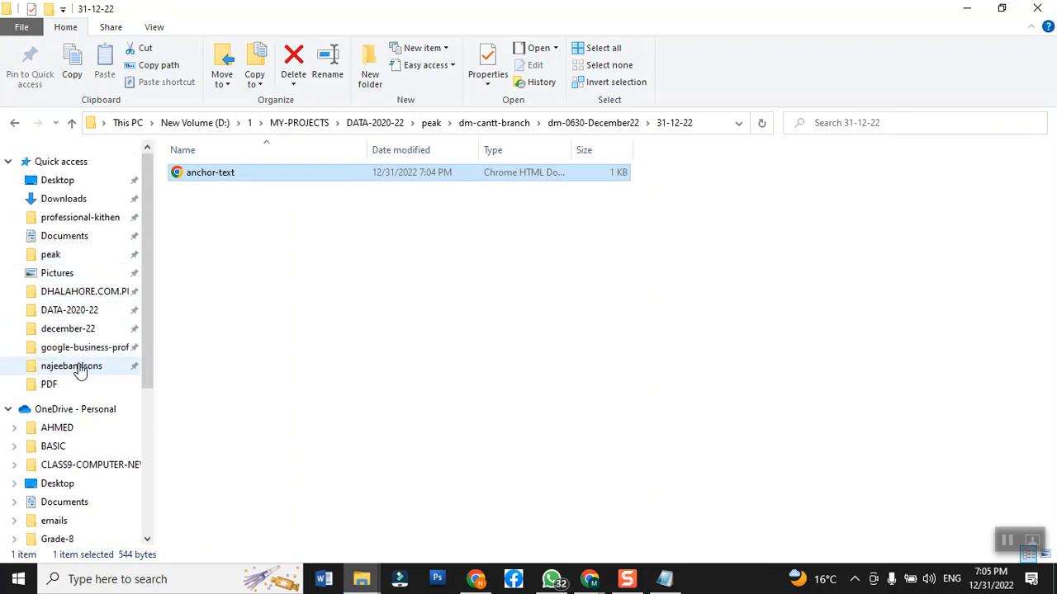
pyautogui.click(55, 254)
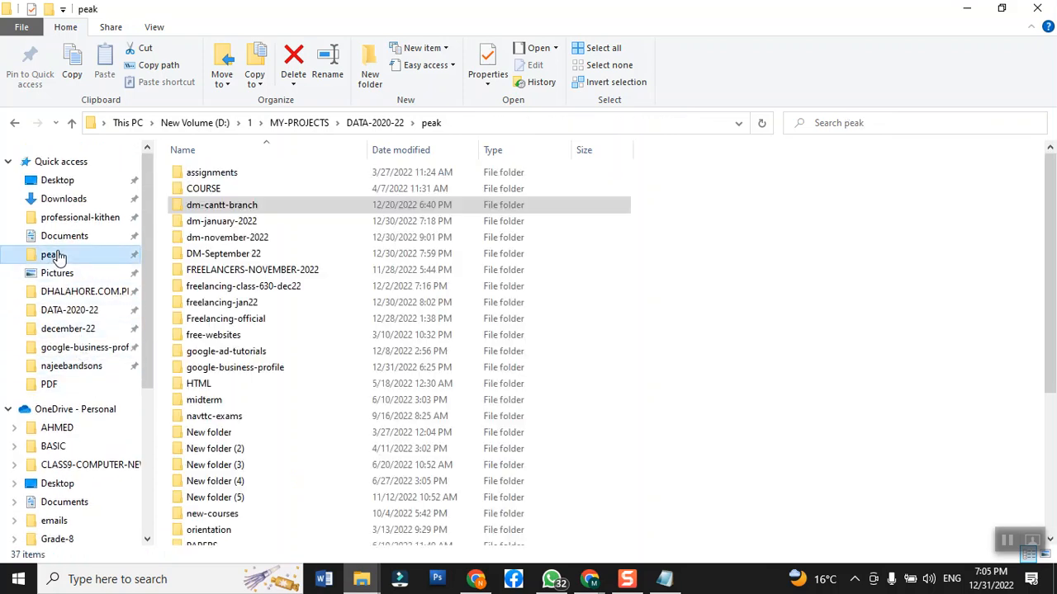
pyautogui.click(249, 123)
# - Open the dastgir website folder, stored in a person's subfolder of the folder named after three people
pyautogui.click(192, 324)
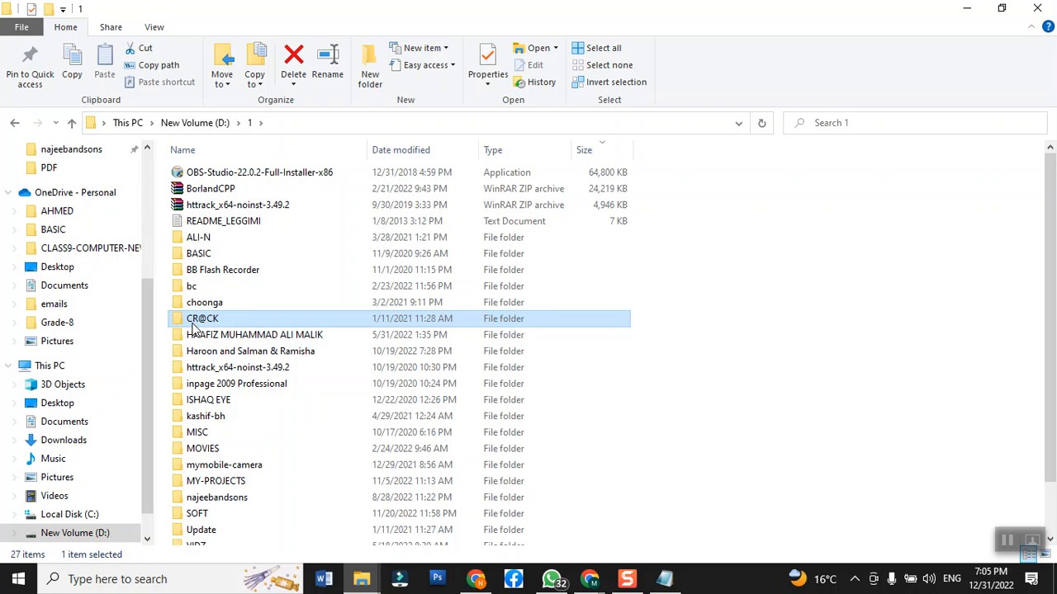
pyautogui.click(202, 336)
pyautogui.click(210, 354)
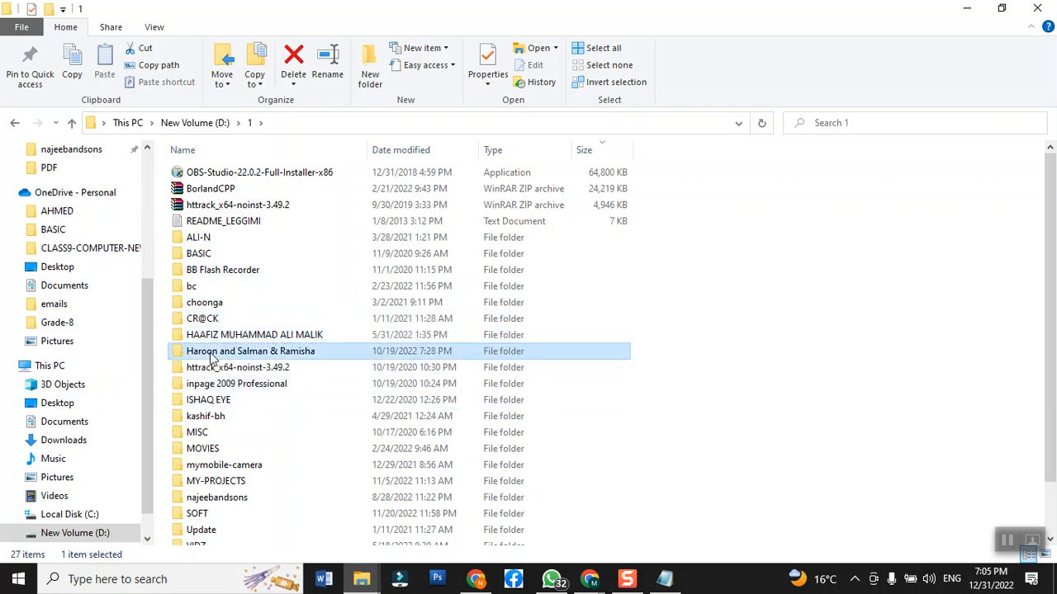
pyautogui.doubleClick(210, 353)
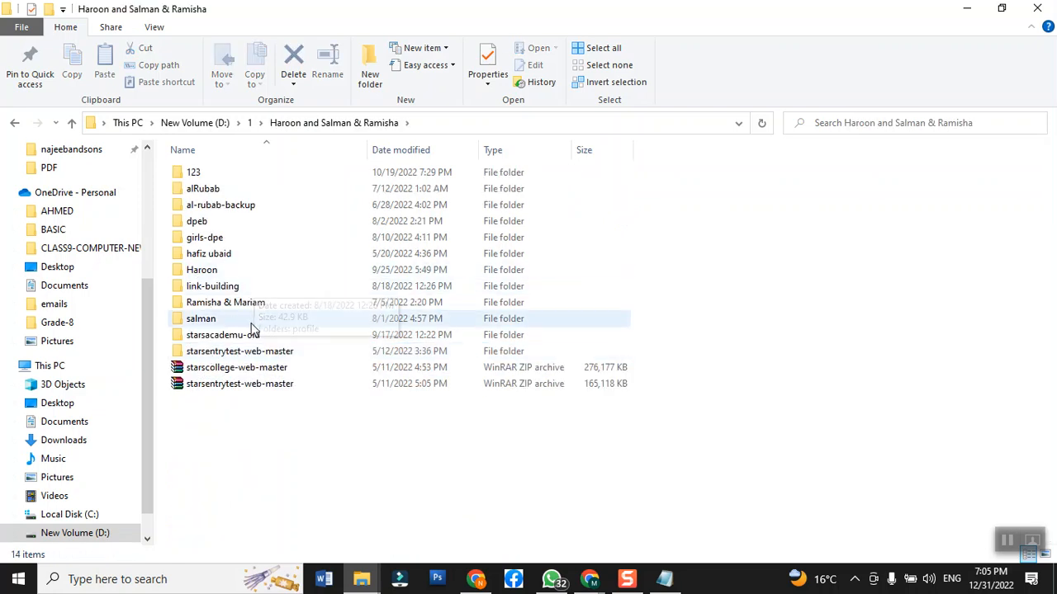
pyautogui.doubleClick(206, 271)
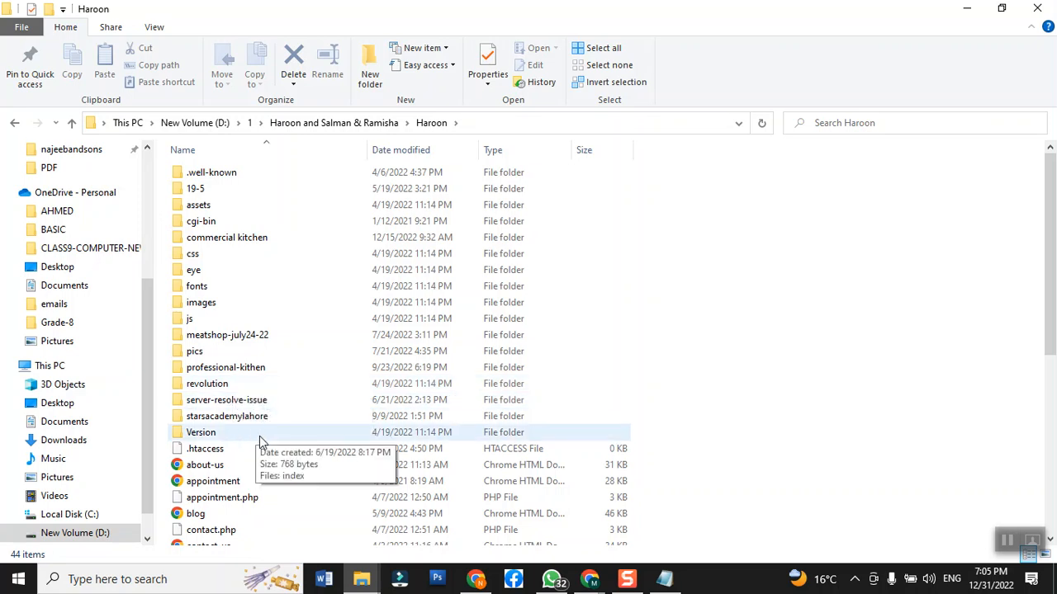
pyautogui.click(379, 123)
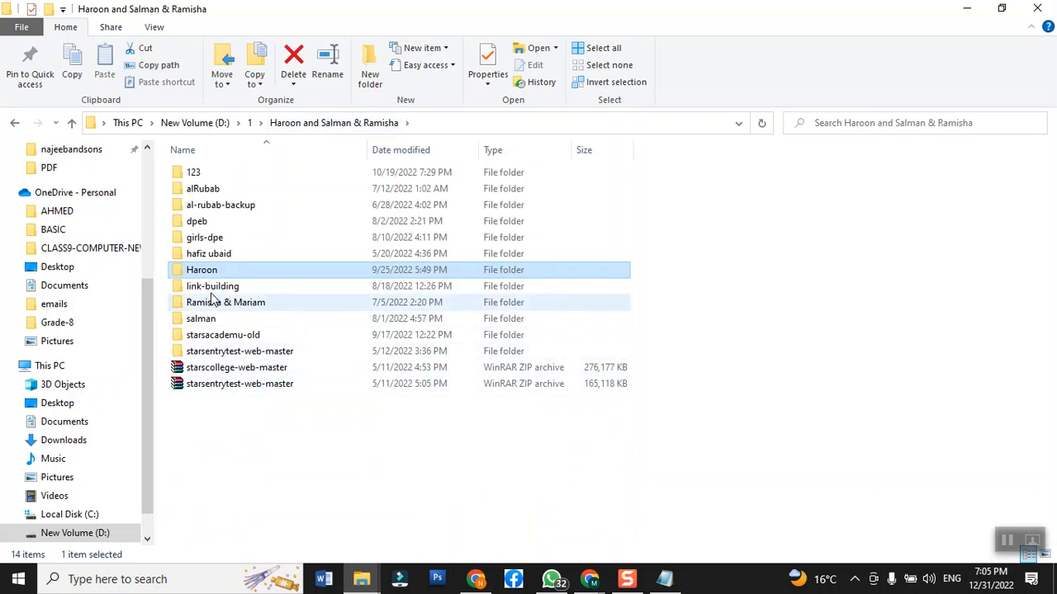
pyautogui.doubleClick(199, 321)
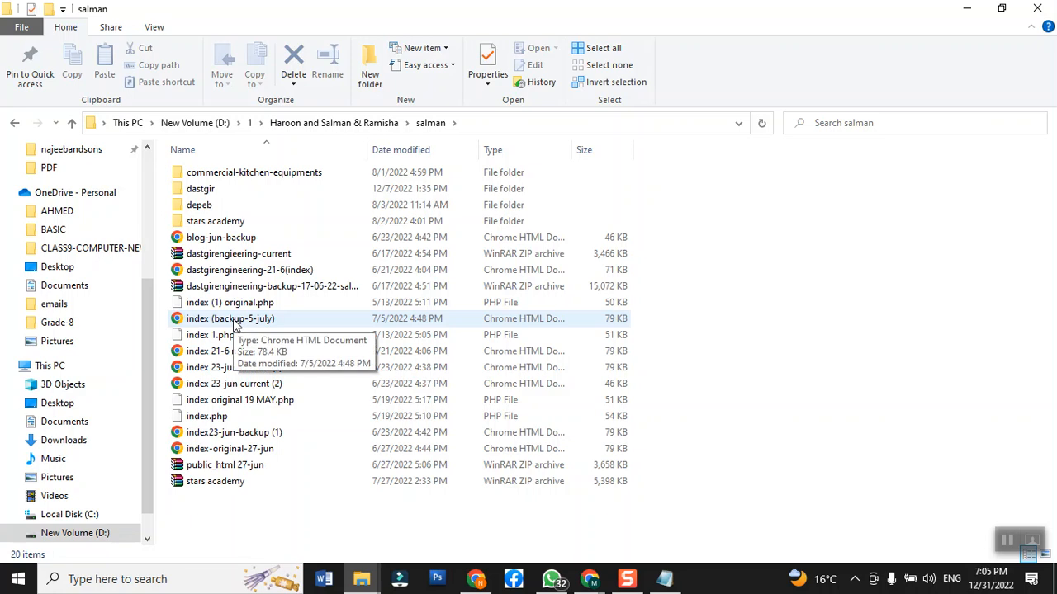
pyautogui.click(220, 190)
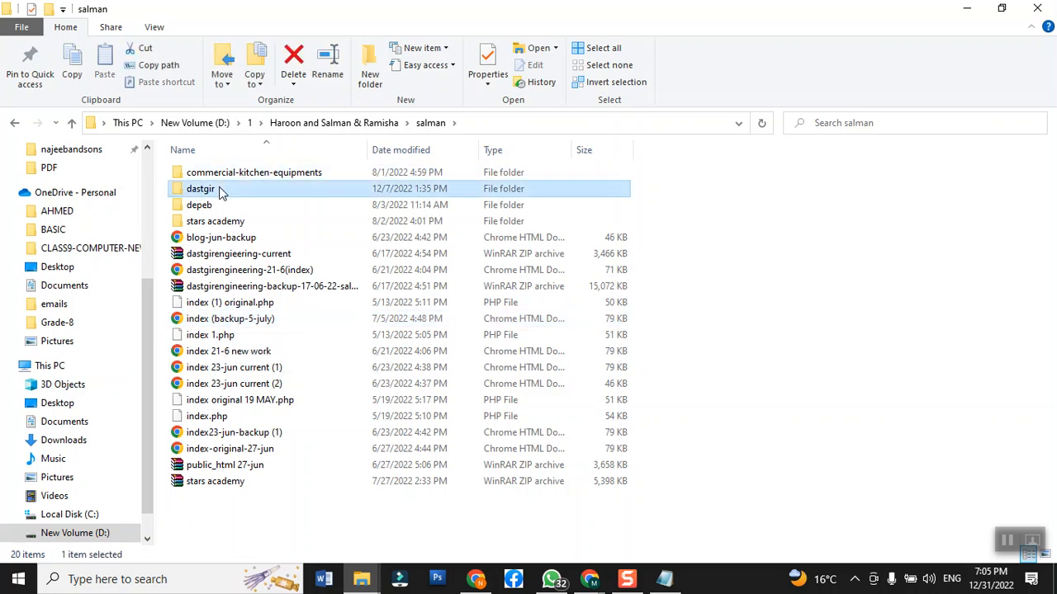
pyautogui.doubleClick(220, 190)
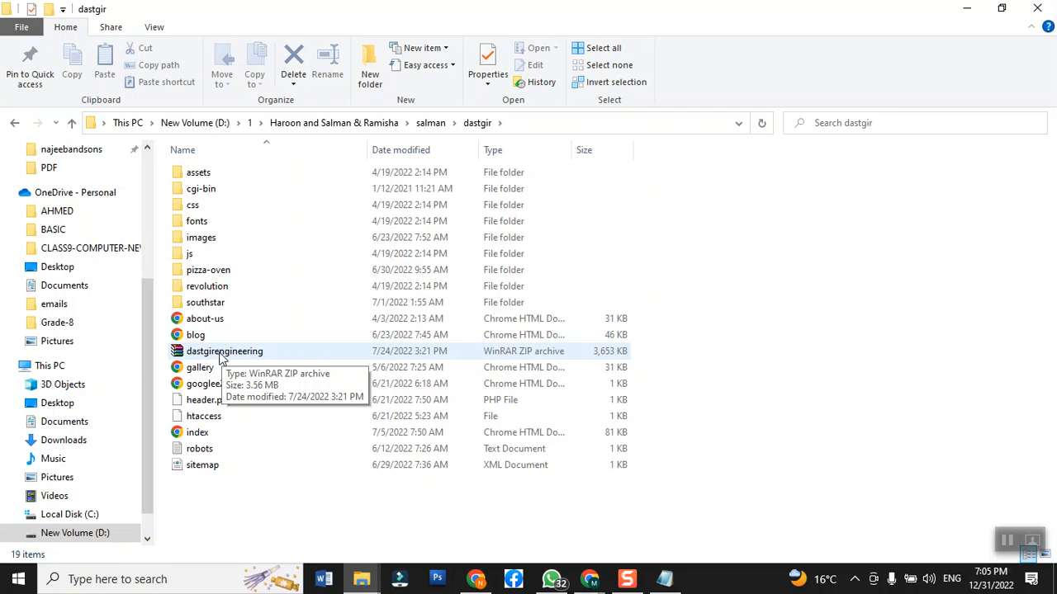
# - Switch to WhatsApp and send dastgirengineering.zip from the dastgir folder to the DM-Dec22-Peak Cantt group without a caption
pyautogui.click(551, 578)
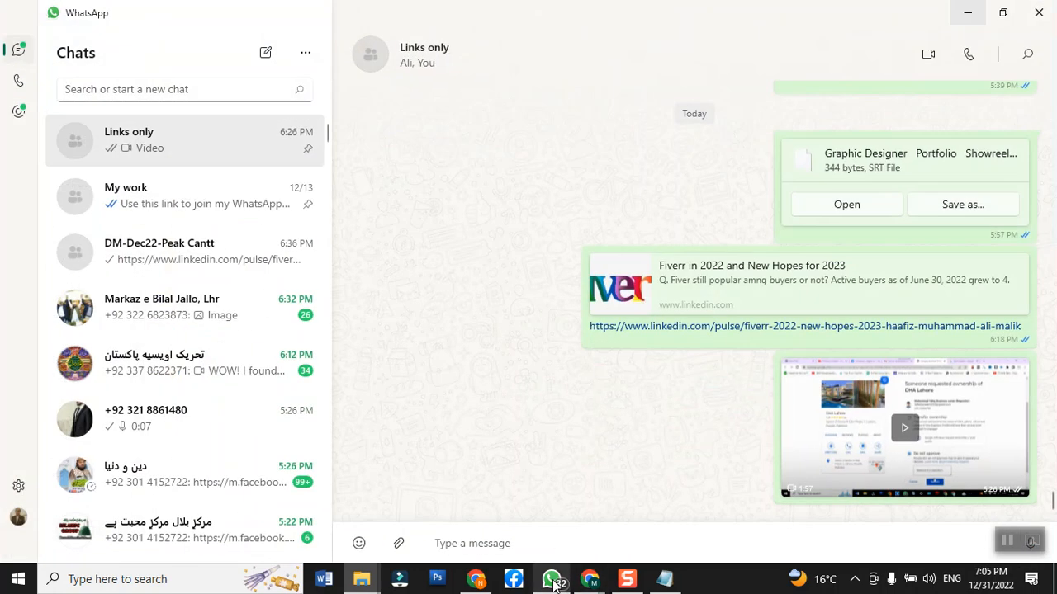
pyautogui.click(155, 263)
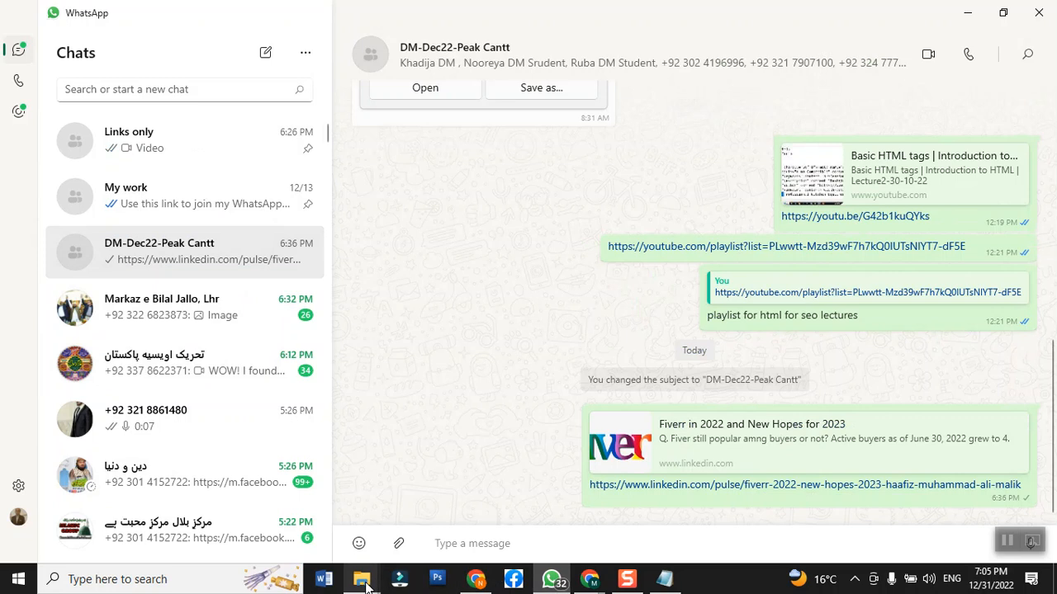
pyautogui.moveTo(360, 578)
pyautogui.click(434, 520)
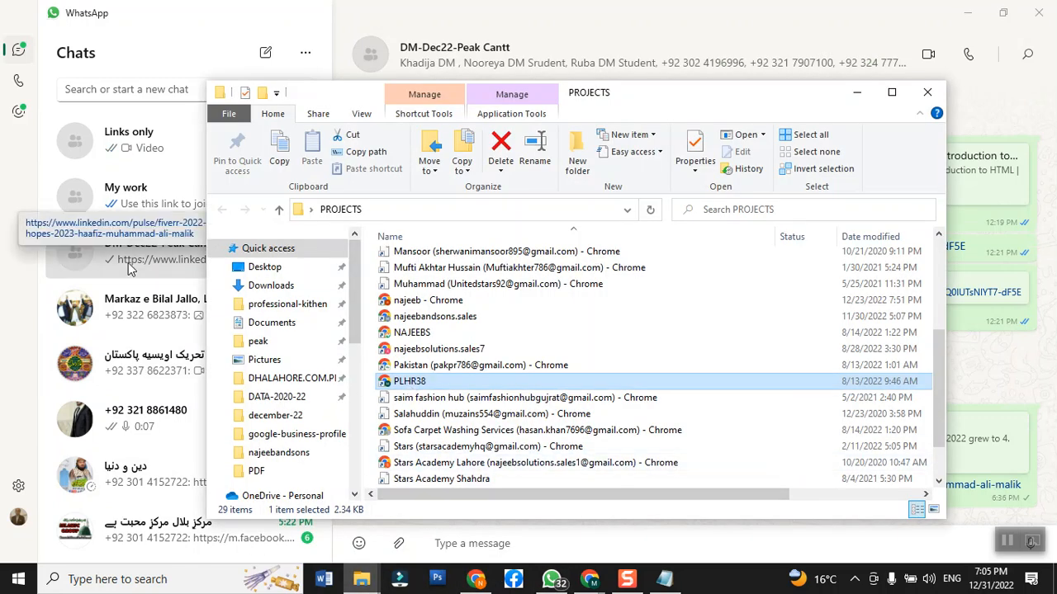
pyautogui.click(364, 582)
pyautogui.click(306, 516)
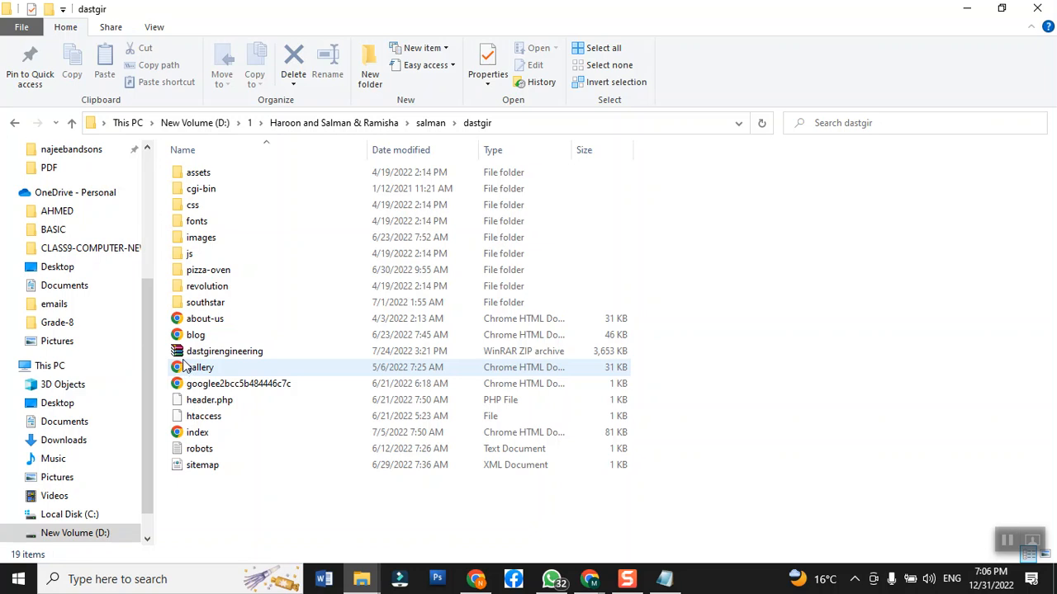
pyautogui.moveTo(185, 355); pyautogui.dragTo(461, 455)
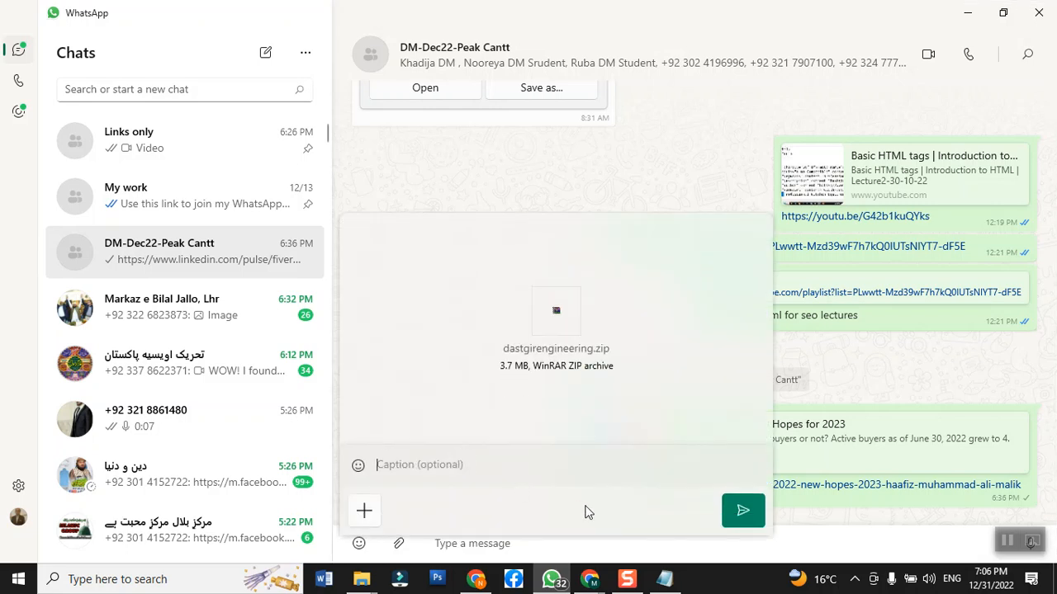
pyautogui.click(732, 522)
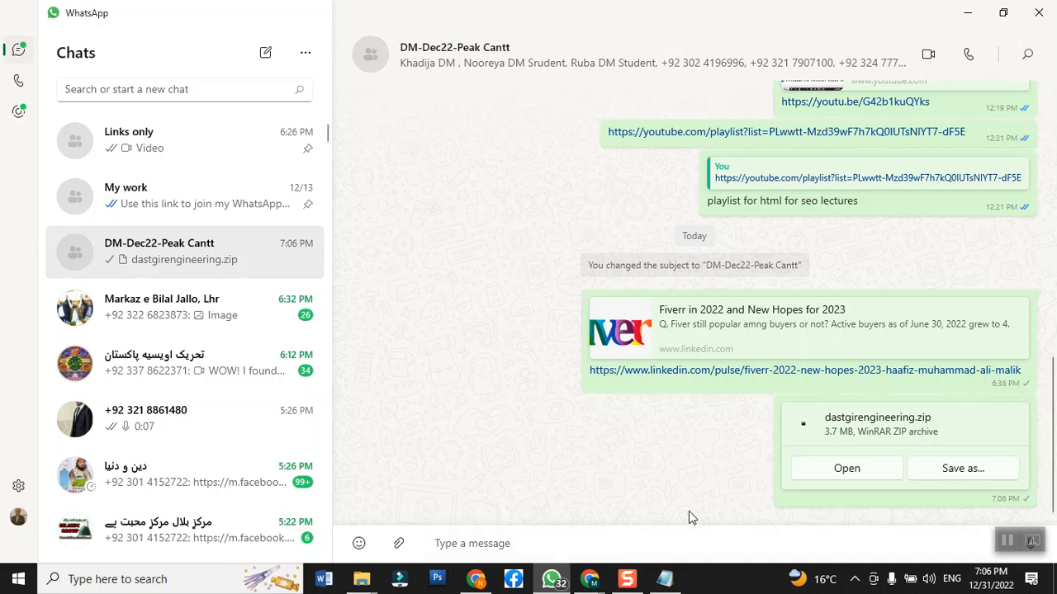
# - Switch back to the dastgir folder window in File Explorer
pyautogui.click(362, 578)
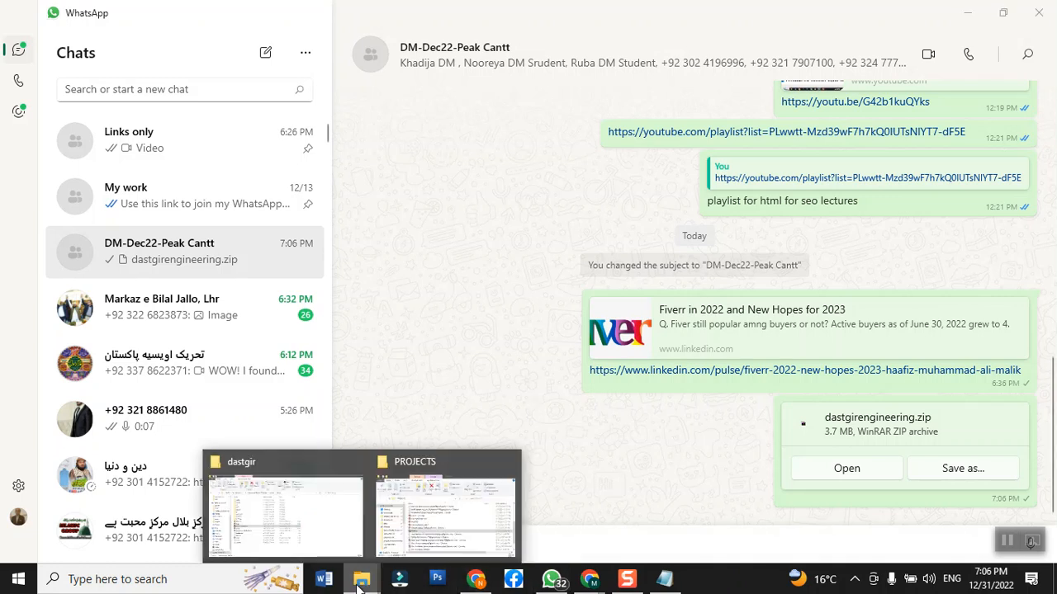
pyautogui.click(283, 526)
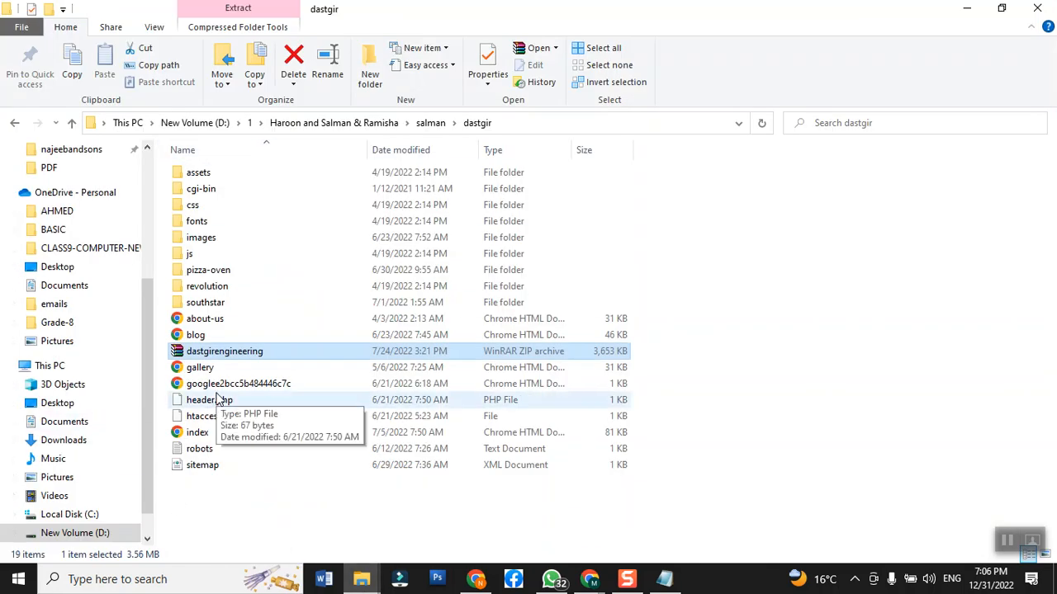
# - Open the index page of the dastgir folder in the browser and look over the homepage
pyautogui.doubleClick(198, 435)
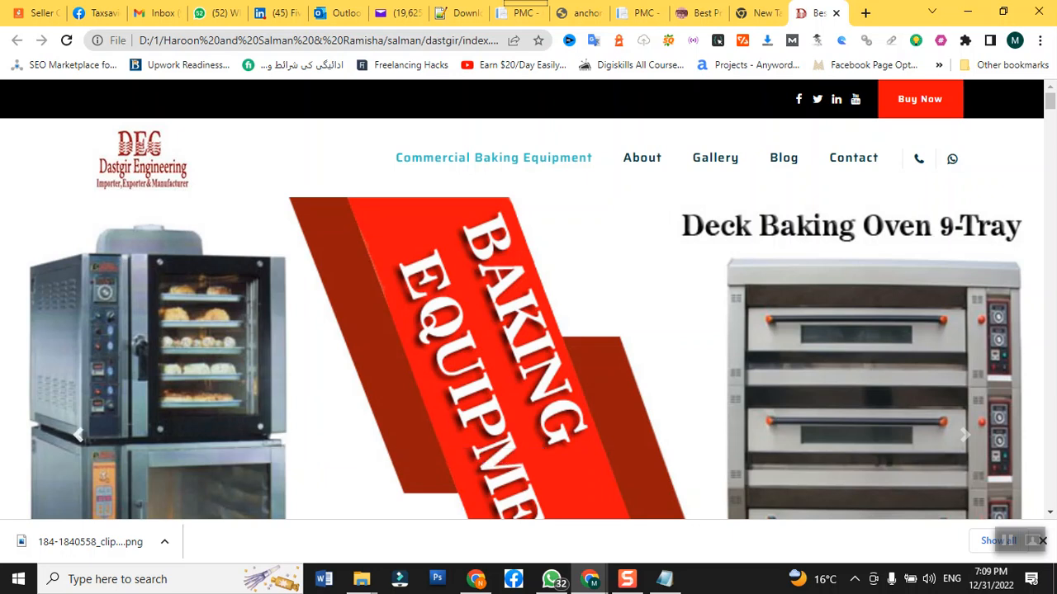
pyautogui.scroll(-3, 897, 194)
pyautogui.scroll(-4, 898, 194)
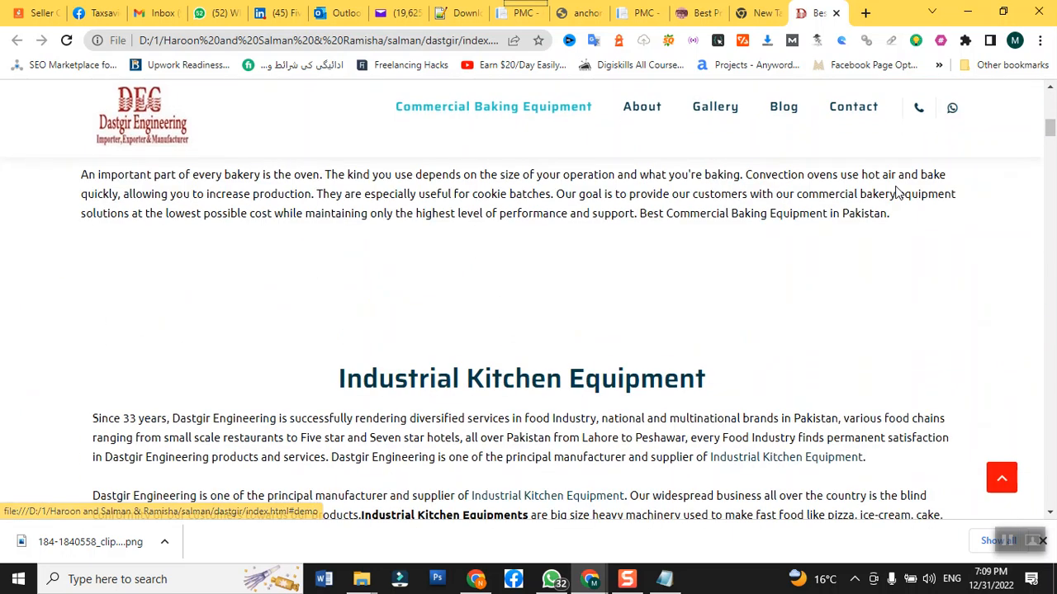
pyautogui.scroll(7, 896, 189)
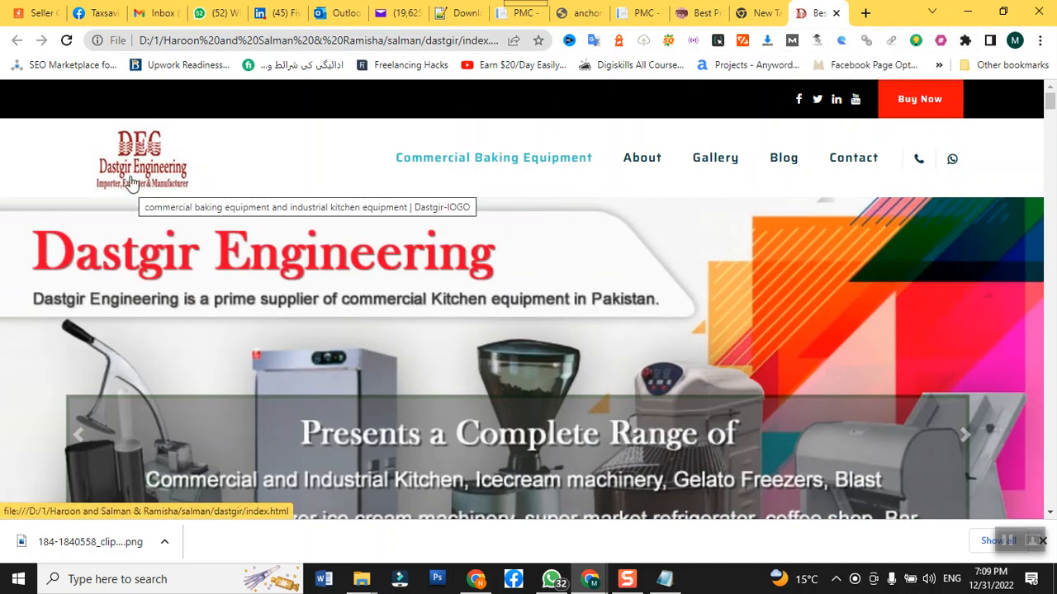
pyautogui.scroll(-3, 151, 188)
pyautogui.scroll(3, 151, 192)
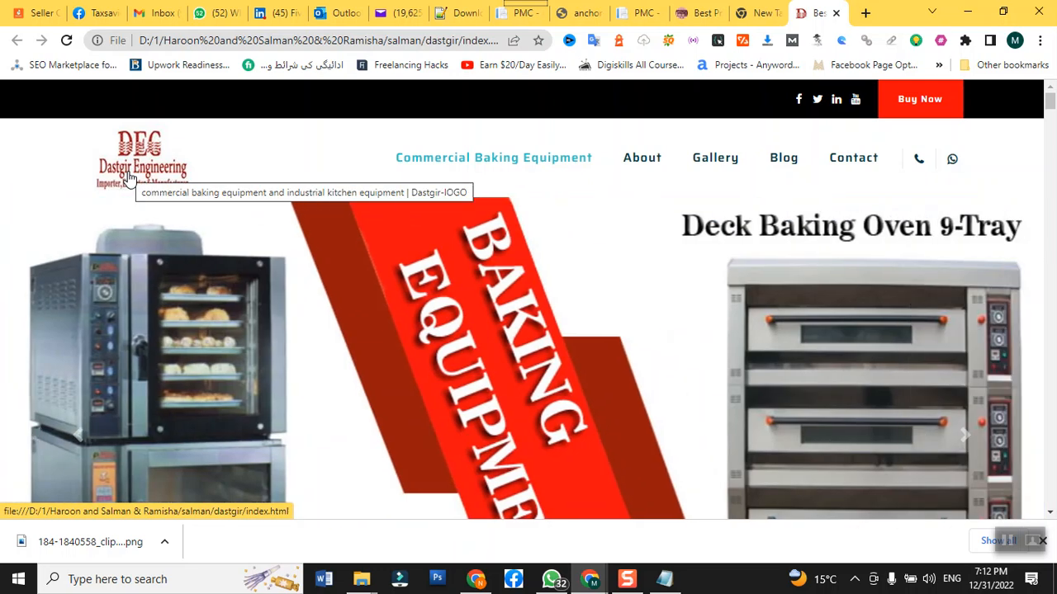
# - Switch back to the dastgir window in File Explorer, go to its parent folder and copy the dastgir folder
pyautogui.moveTo(353, 583)
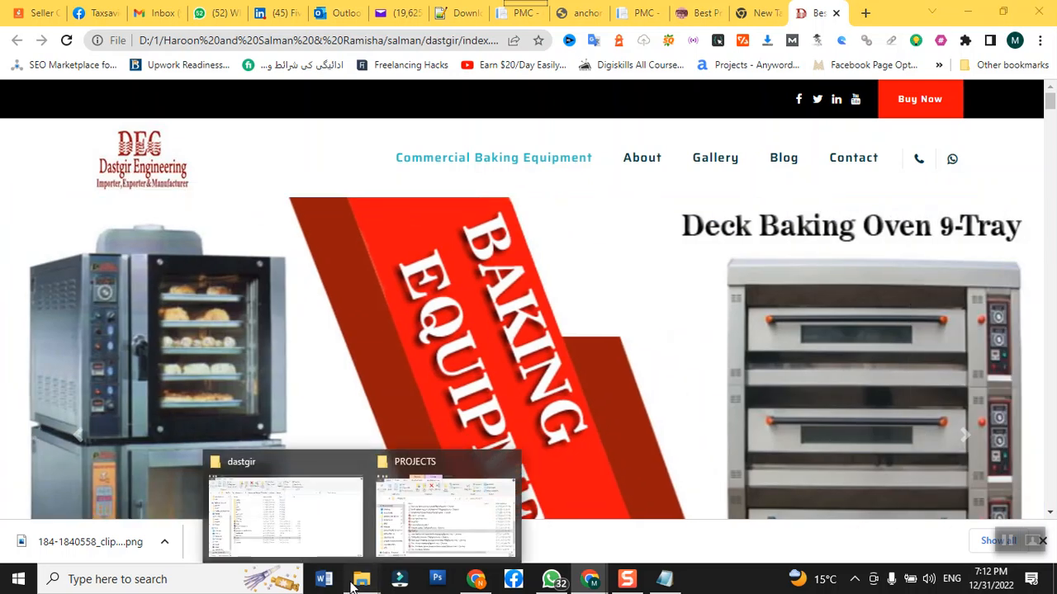
pyautogui.click(307, 520)
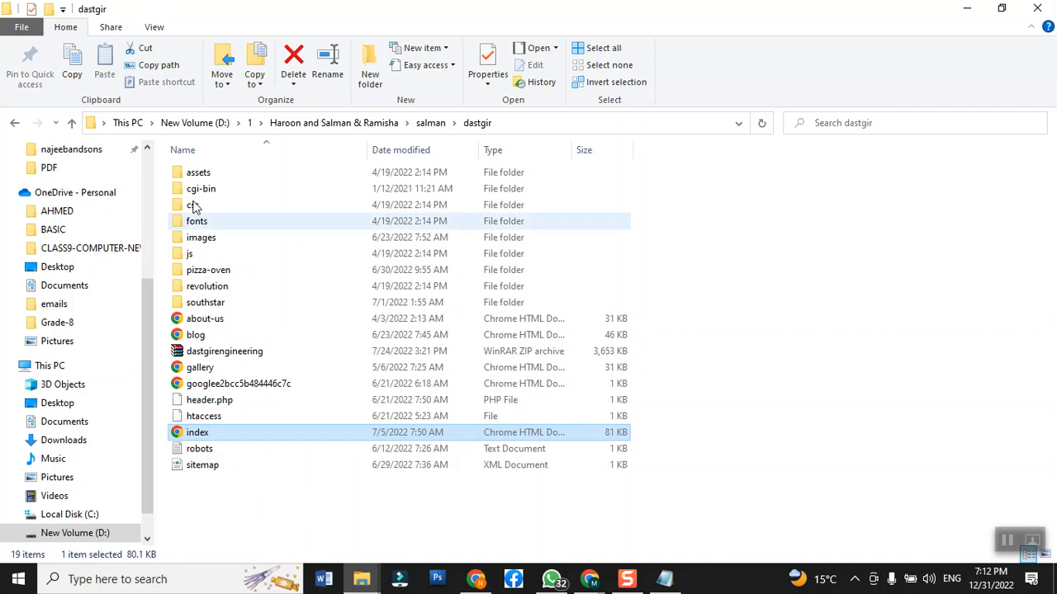
pyautogui.click(430, 123)
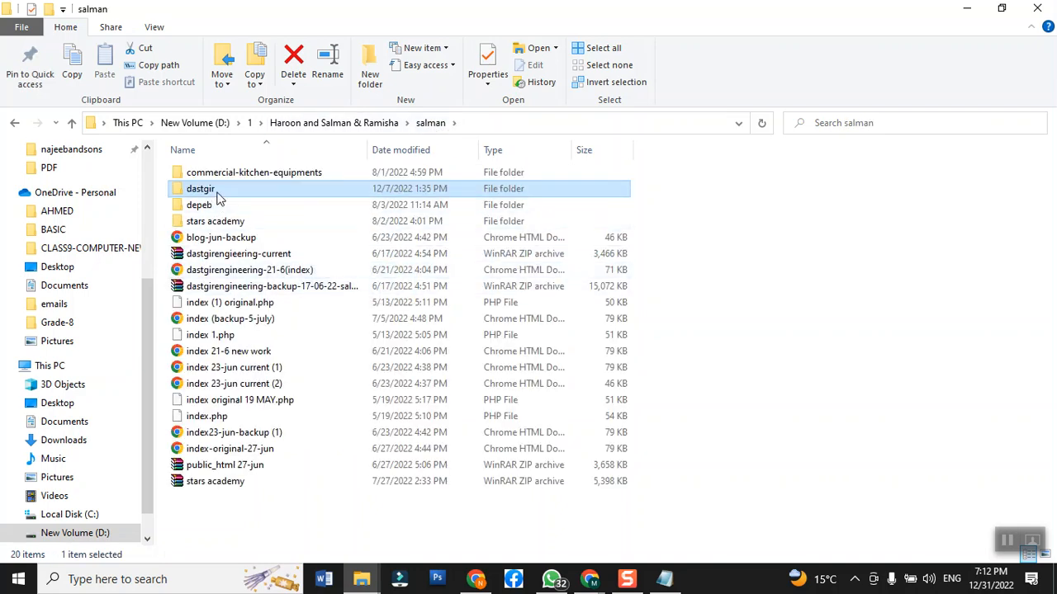
pyautogui.doubleClick(215, 191)
pyautogui.rightClick(214, 190)
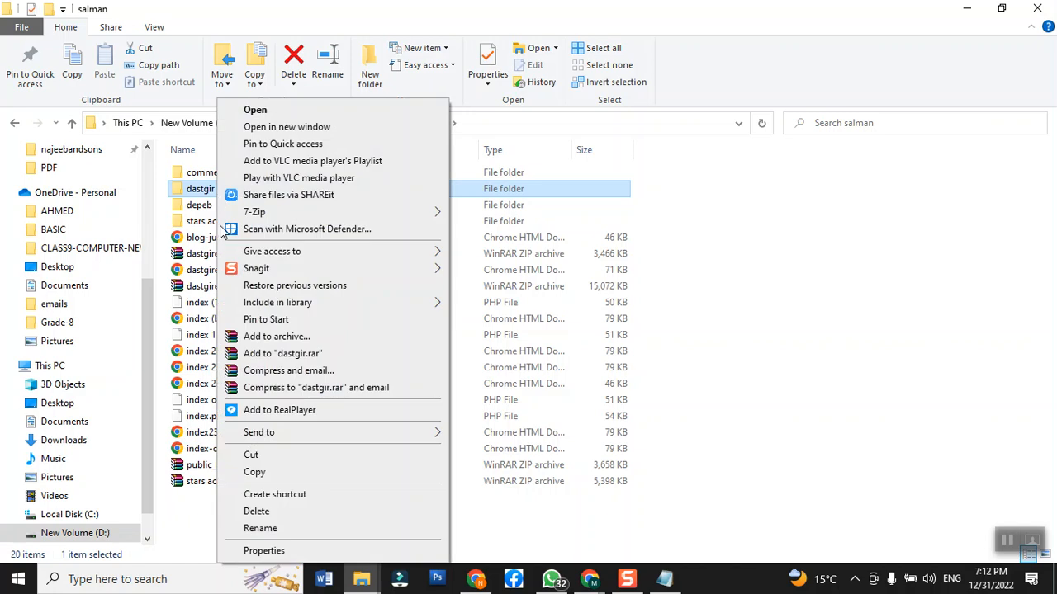
pyautogui.click(254, 472)
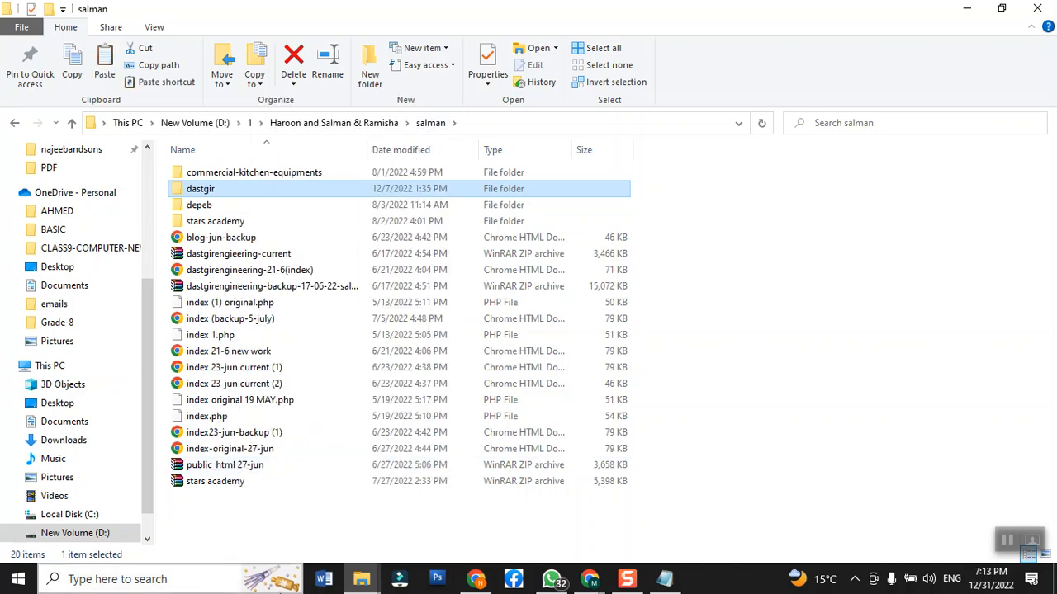
pyautogui.click(370, 587)
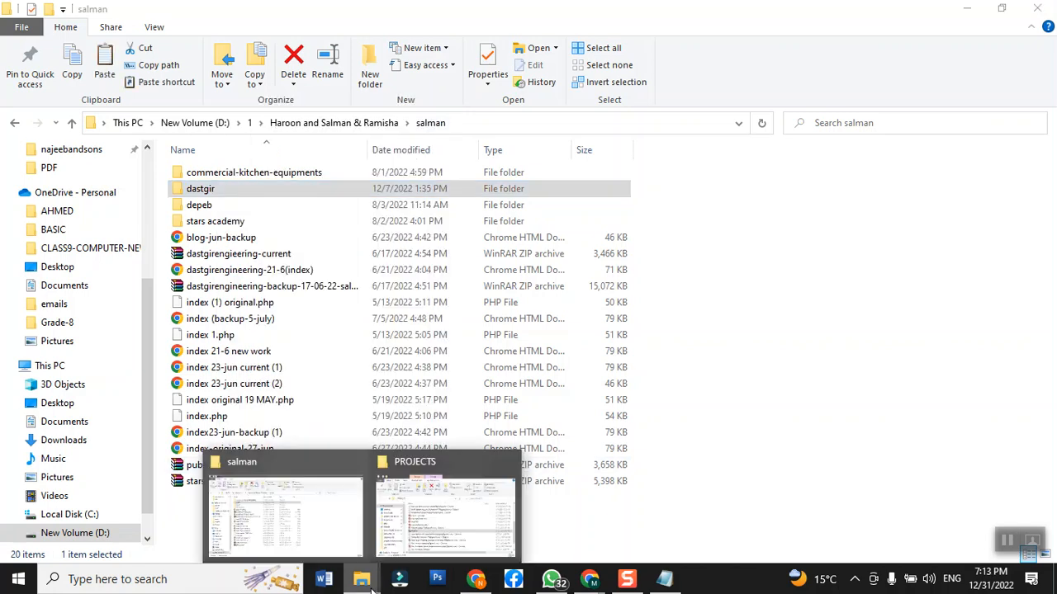
pyautogui.click(418, 546)
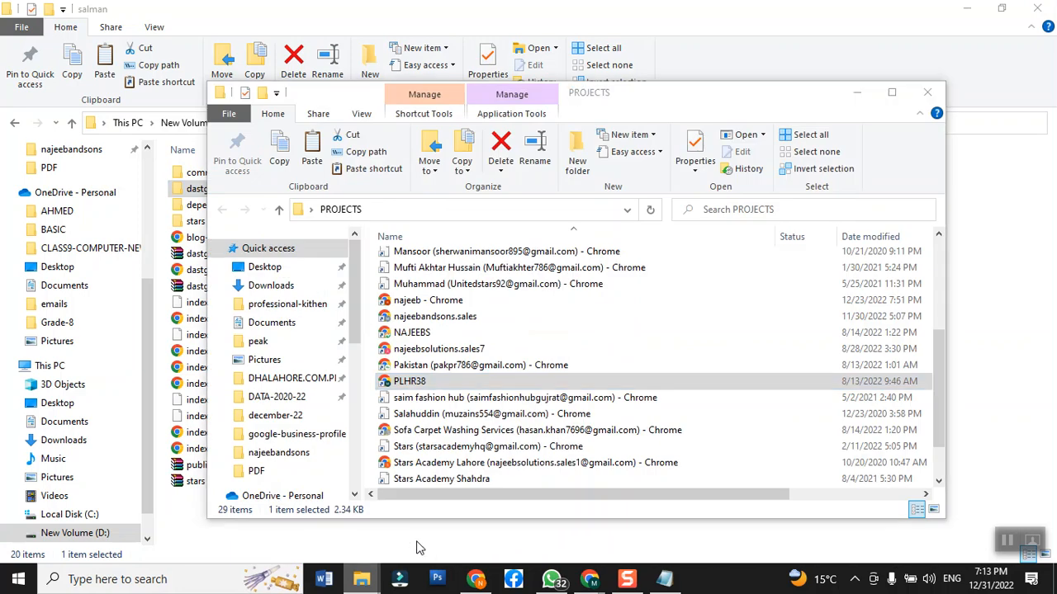
pyautogui.click(361, 578)
pyautogui.click(314, 496)
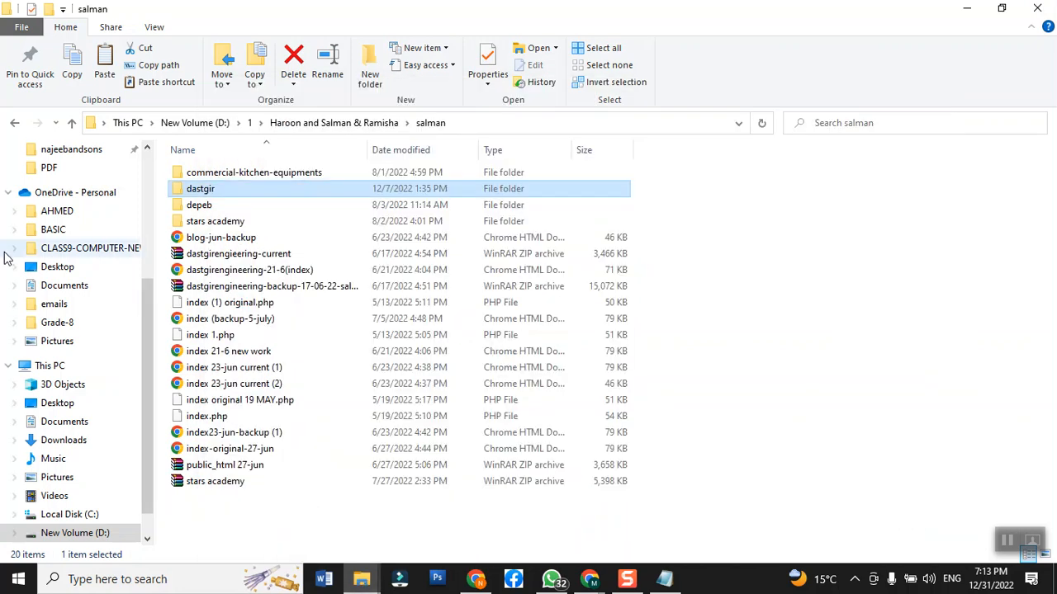
# - Go to the dm-0630-December22 folder within dm-cantt-branch in the peak folder
pyautogui.scroll(2, 95, 236)
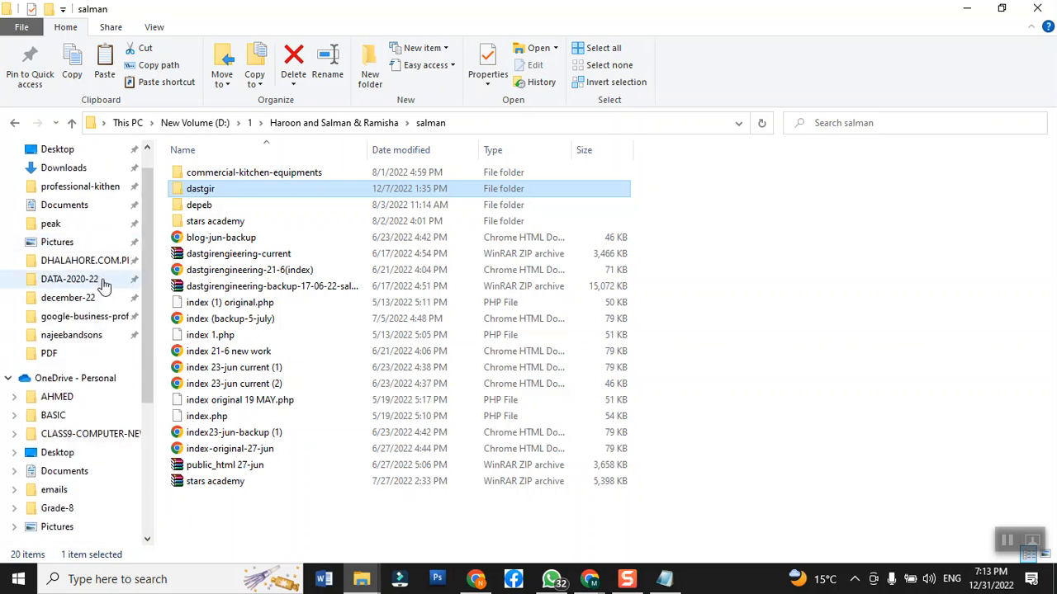
pyautogui.click(75, 225)
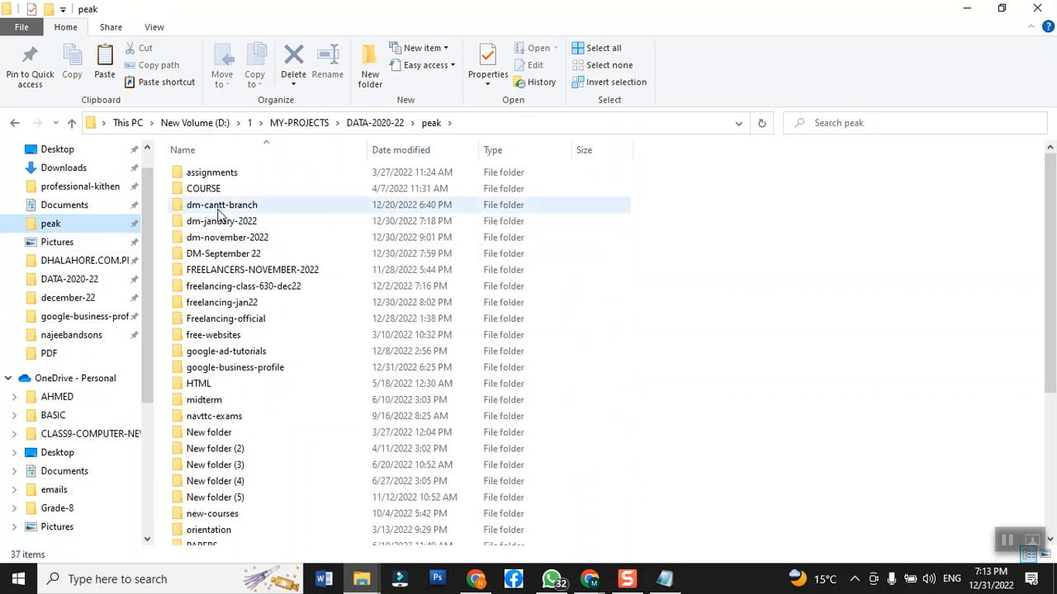
pyautogui.doubleClick(219, 206)
pyautogui.doubleClick(281, 227)
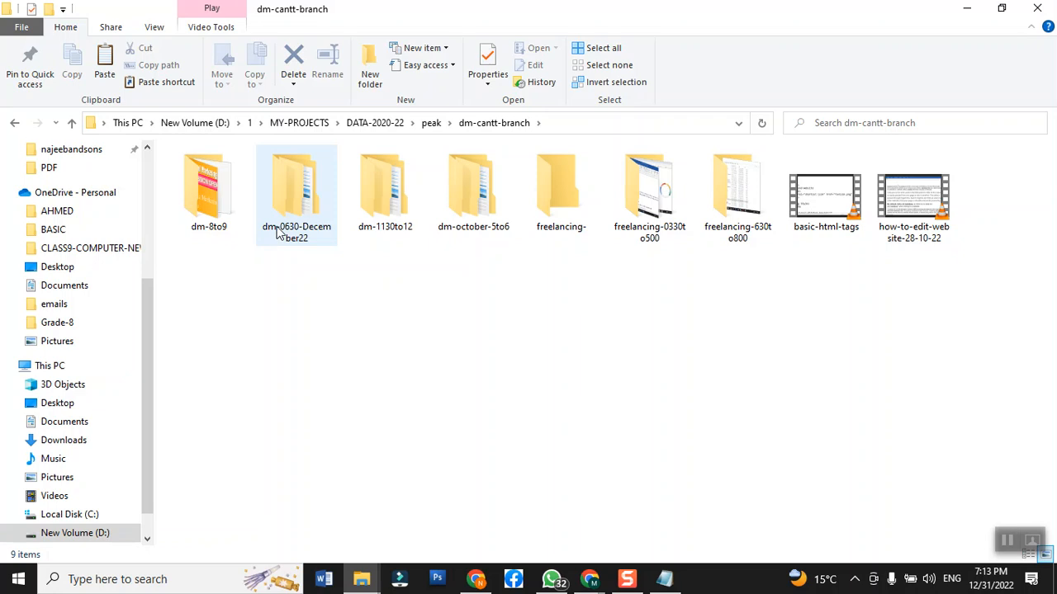
# - Paste the copied dastgir folder directly into dm-0630-December22, next to the dated class folders
pyautogui.doubleClick(220, 253)
pyautogui.rightClick(325, 316)
pyautogui.click(607, 122)
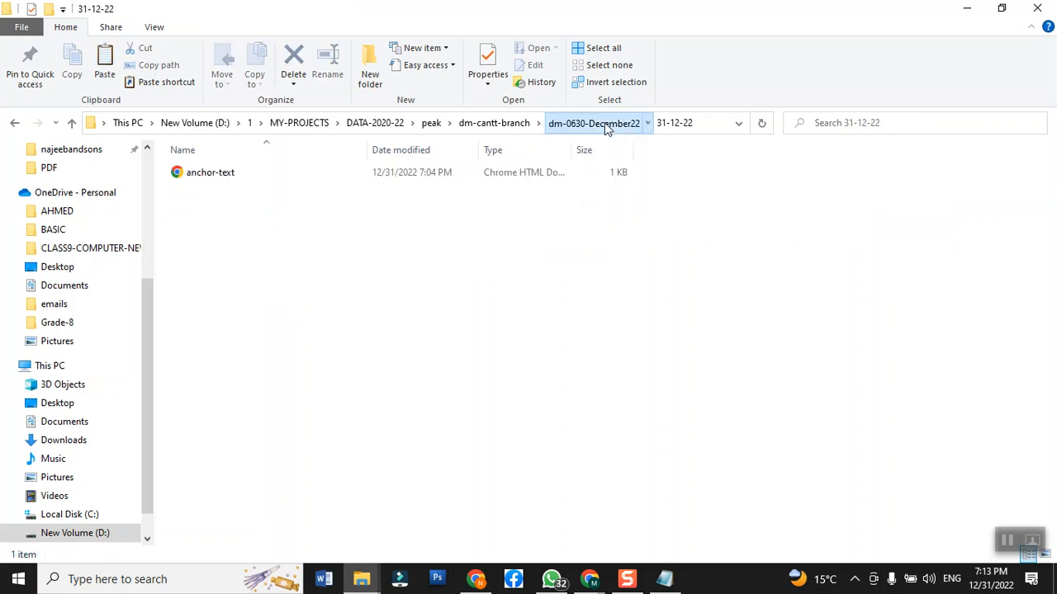
pyautogui.rightClick(418, 302)
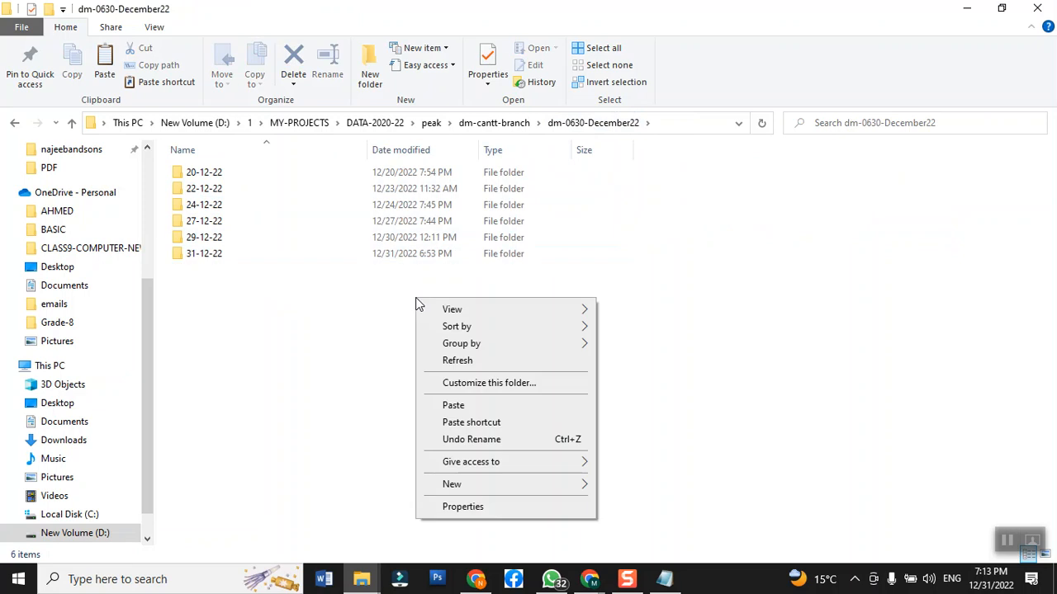
pyautogui.click(444, 404)
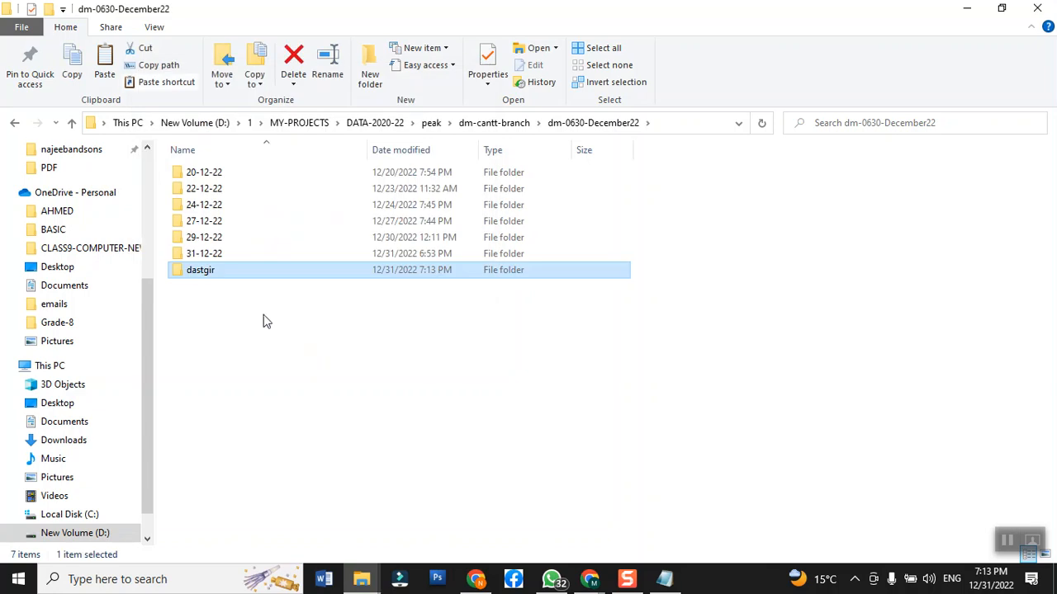
# - Open the index file of the pasted dastgir folder for editing in Notepad++
pyautogui.doubleClick(230, 275)
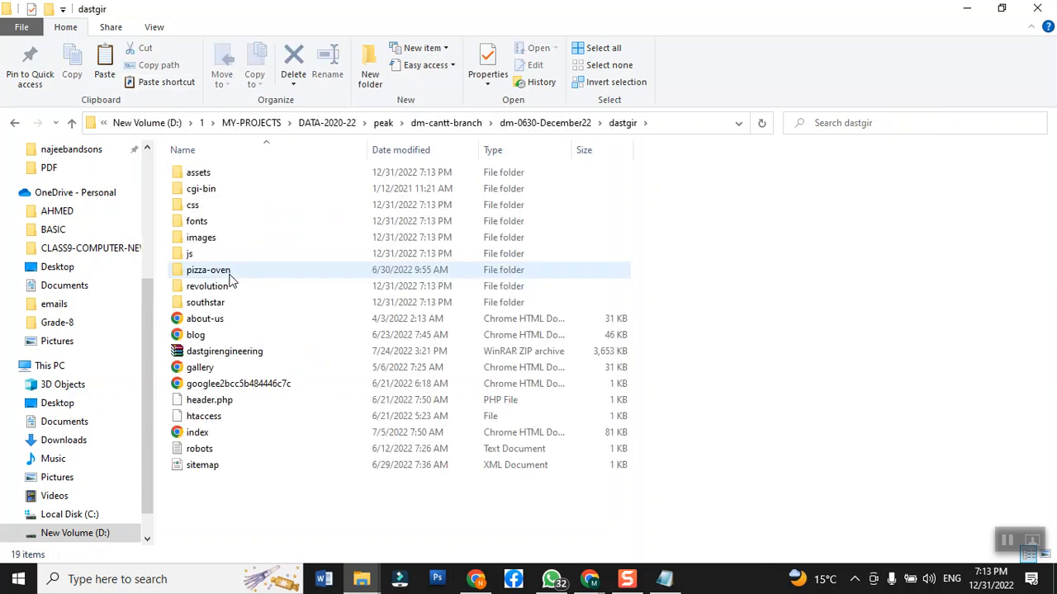
pyautogui.click(219, 444)
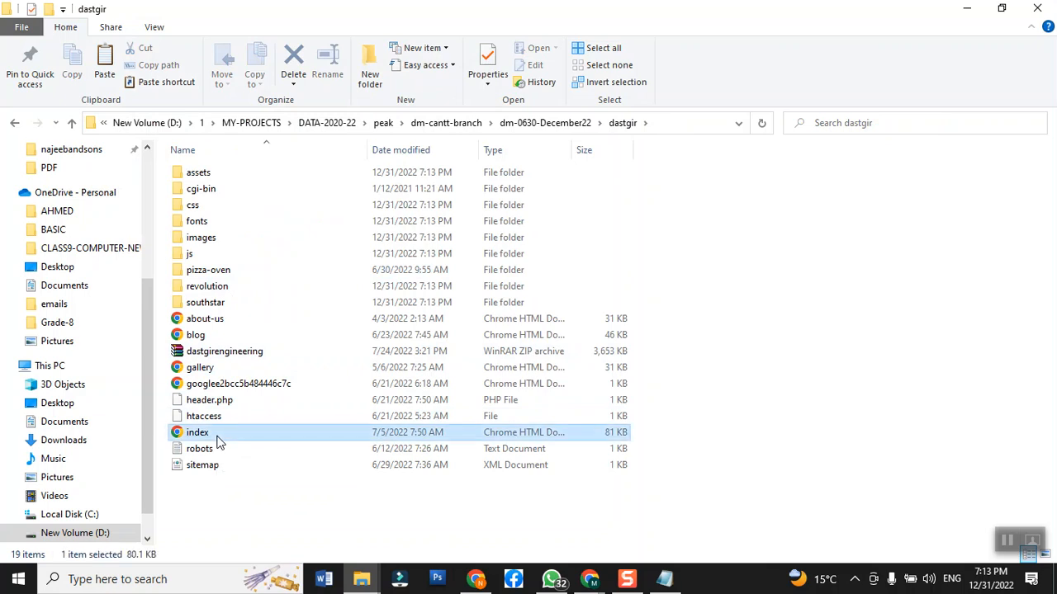
pyautogui.doubleClick(215, 433)
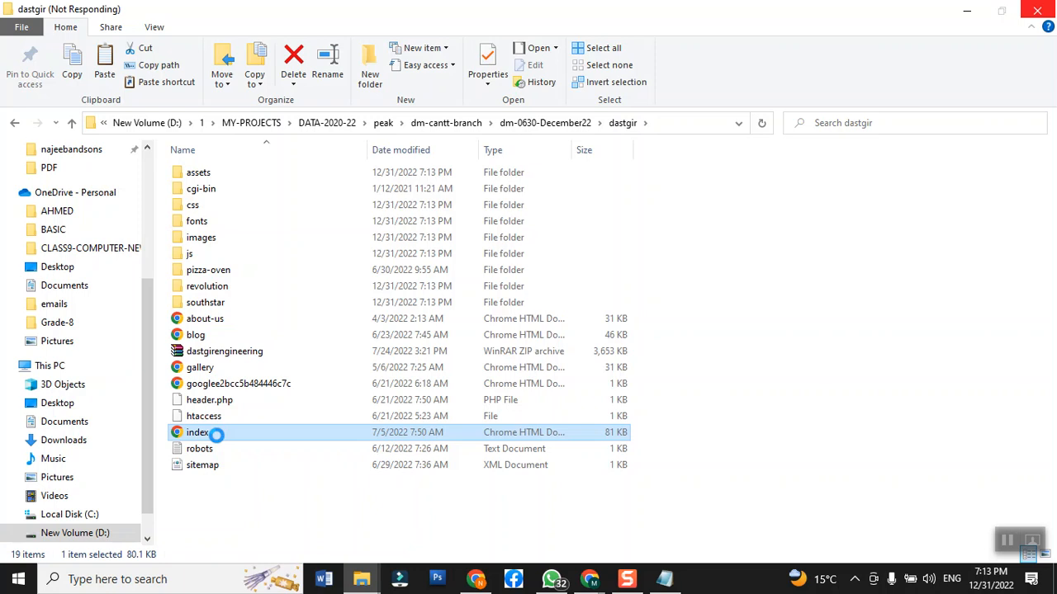
pyautogui.rightClick(218, 440)
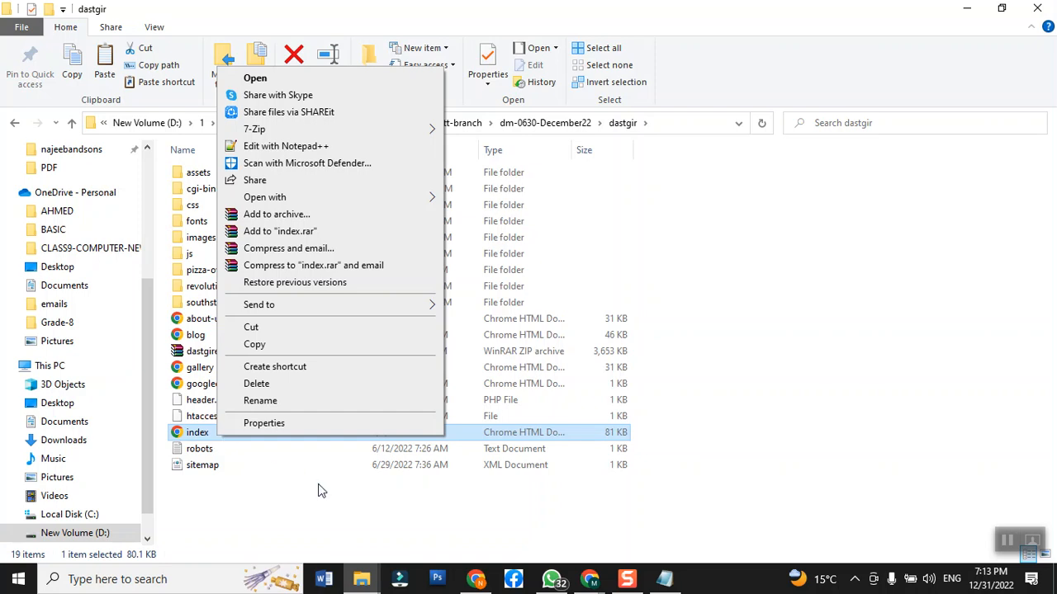
pyautogui.click(289, 152)
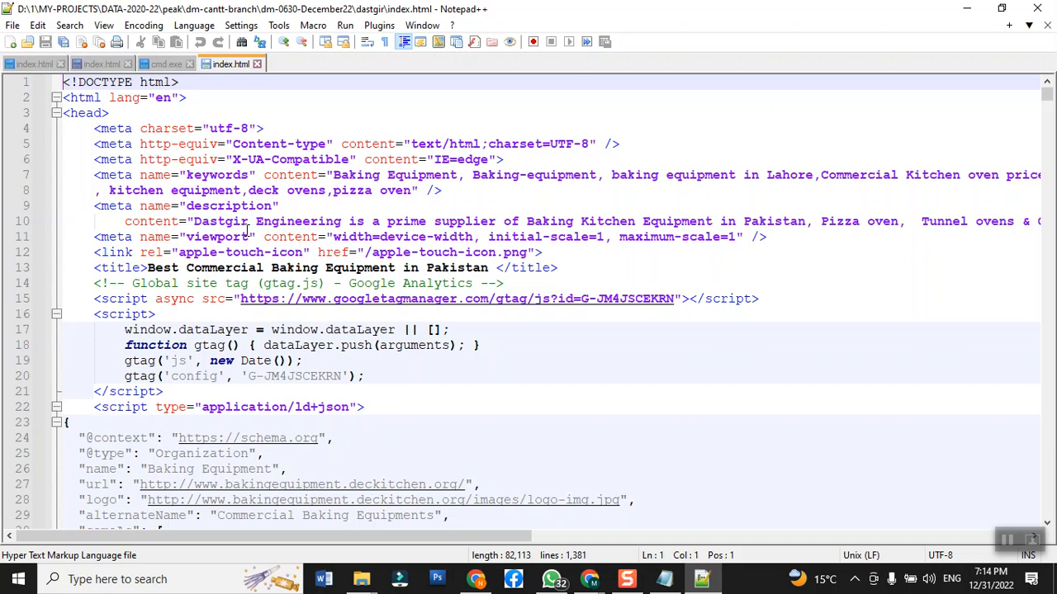
pyautogui.click(269, 207)
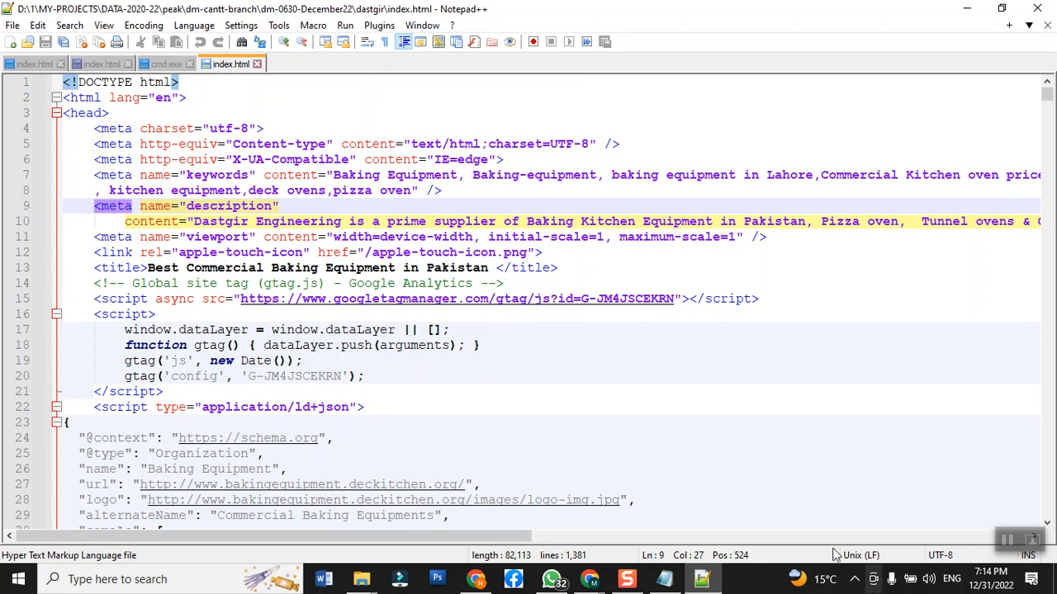
# - Switch to the Dastgir Engineering page in Chrome and copy the header logo's file name, logo-img, without saving the image
pyautogui.moveTo(588, 581)
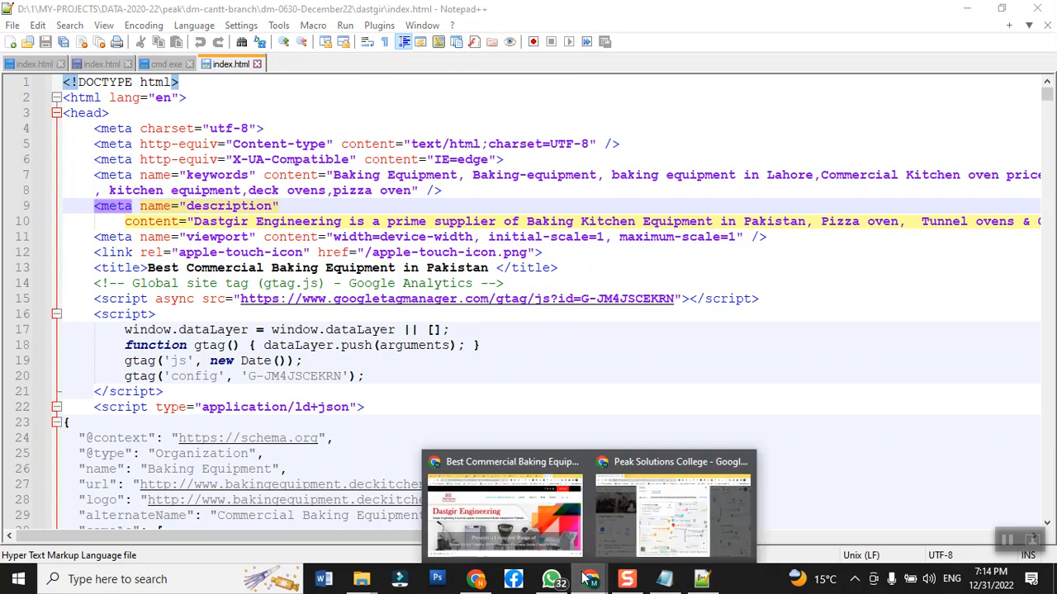
pyautogui.click(534, 551)
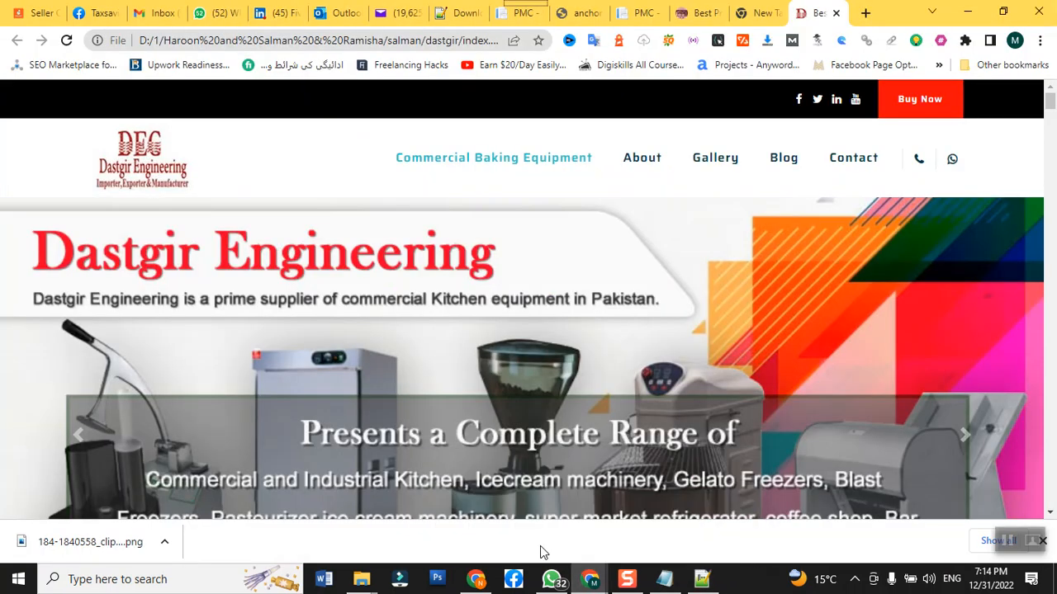
pyautogui.rightClick(141, 171)
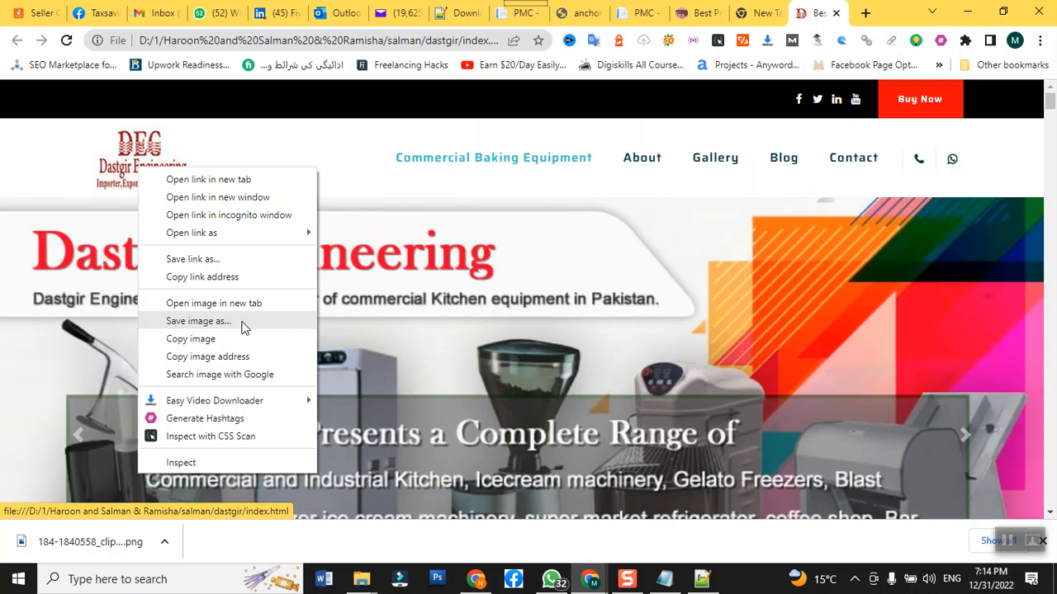
pyautogui.click(199, 321)
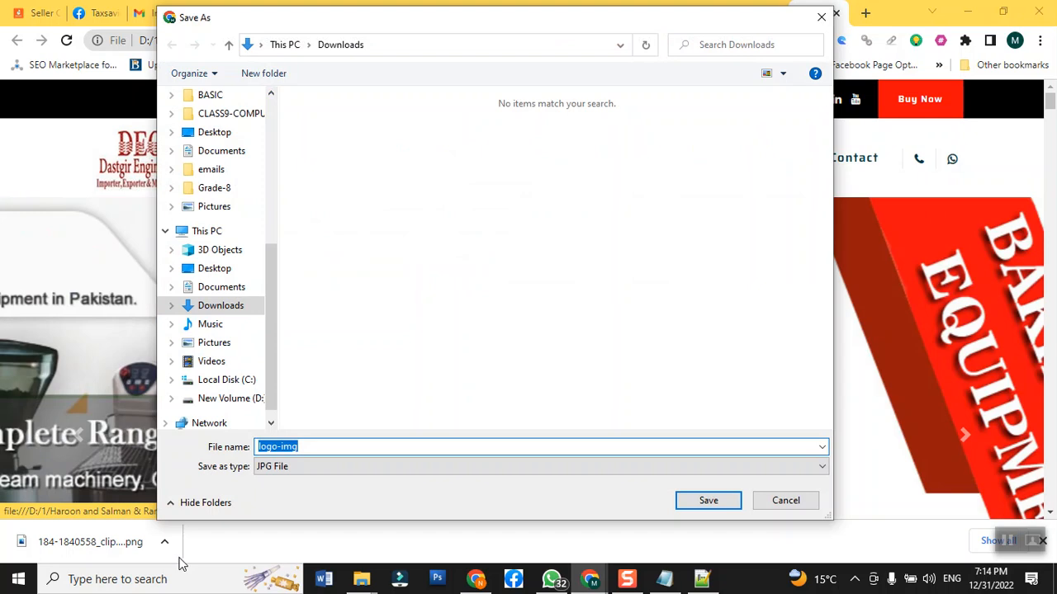
pyautogui.click(328, 446)
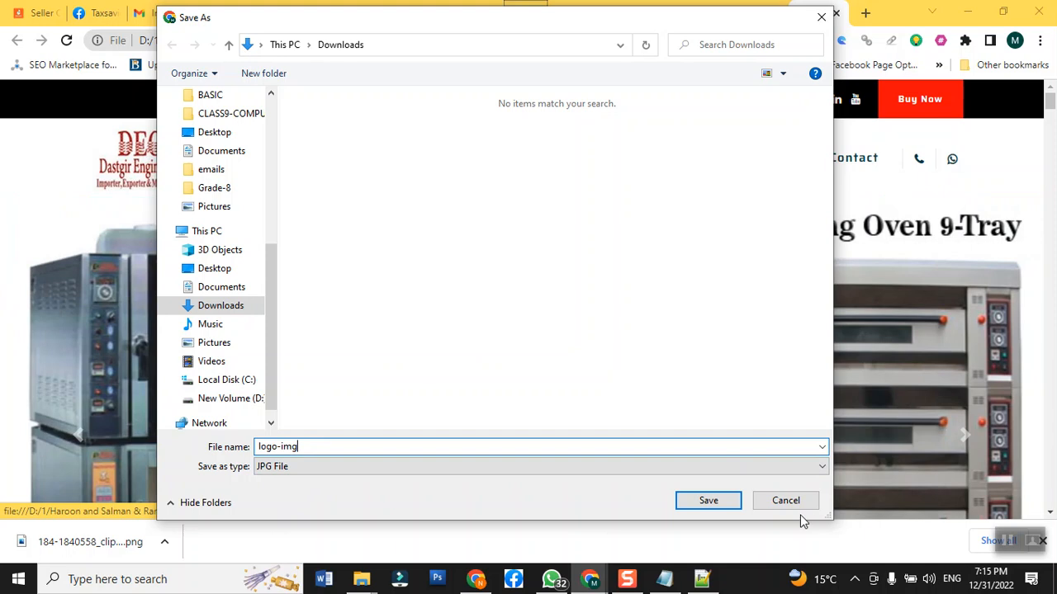
pyautogui.doubleClick(313, 446)
pyautogui.hotkey('ctrl', 'c')
pyautogui.click(785, 500)
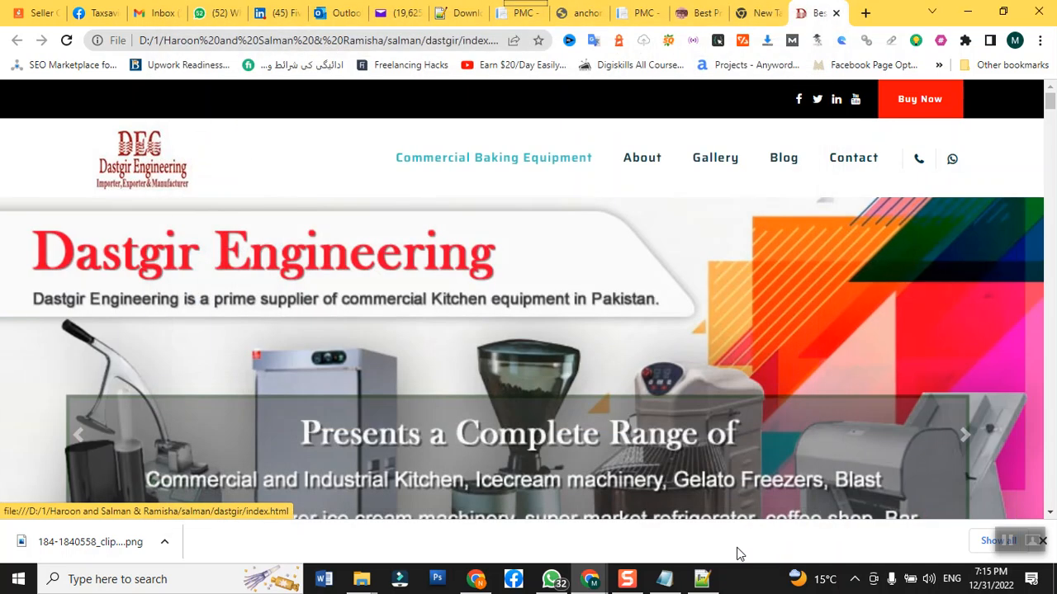
# - Switch to Notepad++, search index.html for logo-img and move the Find dialog clear of the matching line
pyautogui.click(704, 581)
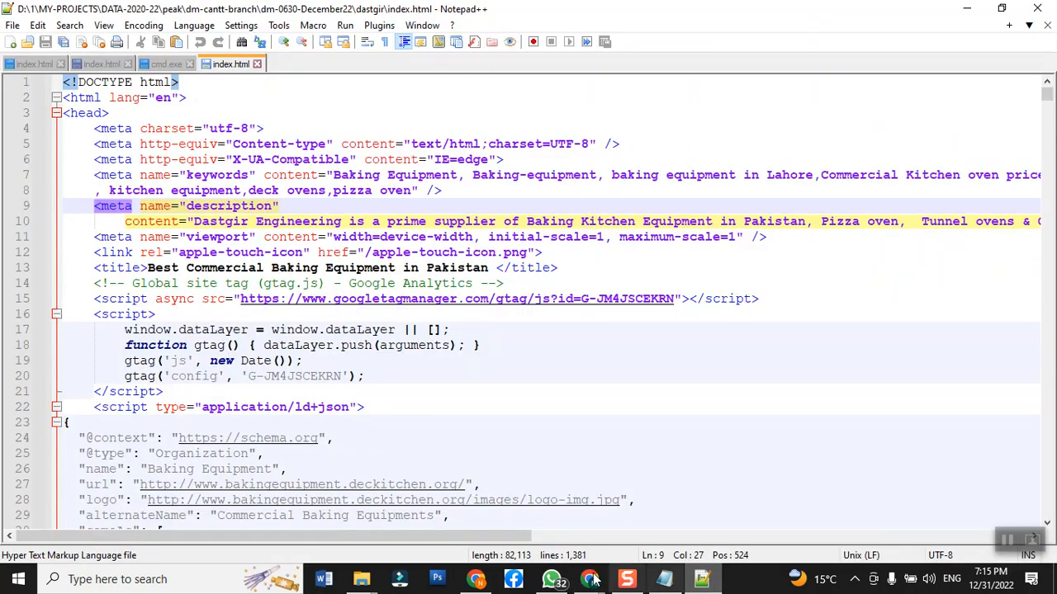
pyautogui.click(189, 80)
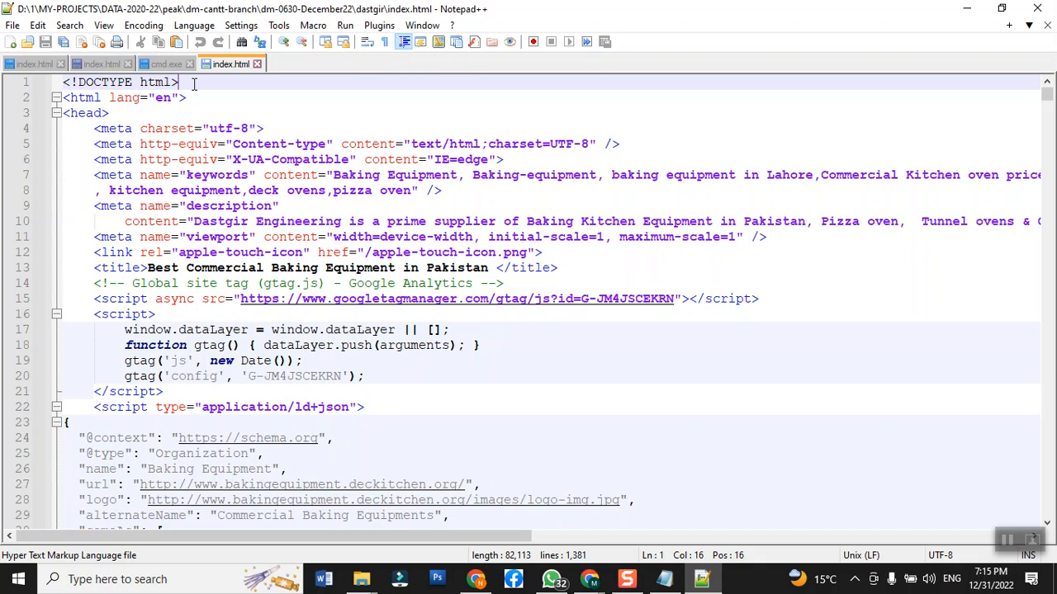
pyautogui.hotkey('ctrl', 'f')
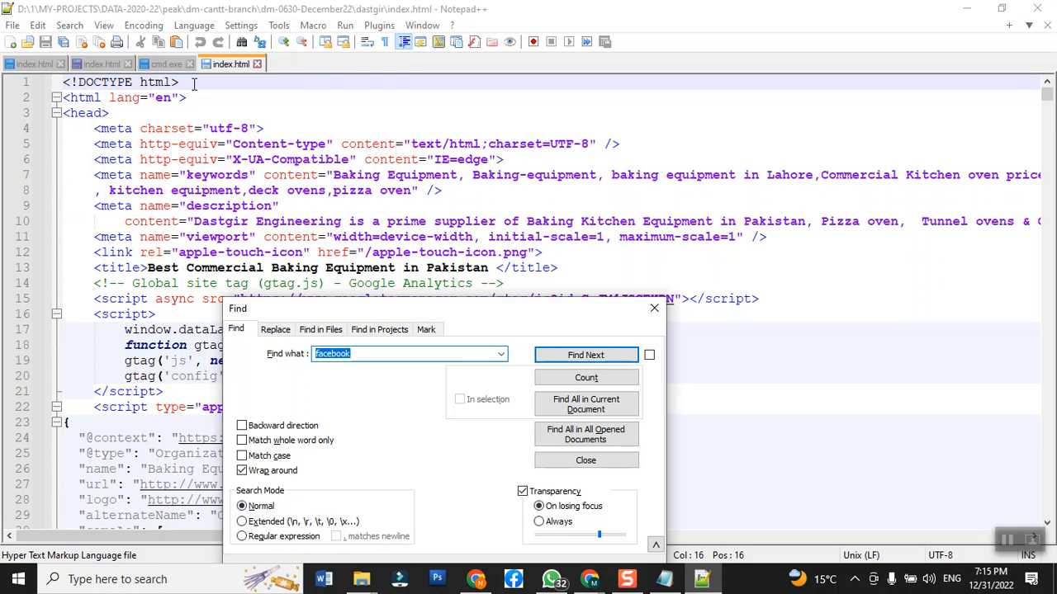
pyautogui.hotkey('ctrl', 'v')
pyautogui.click(575, 360)
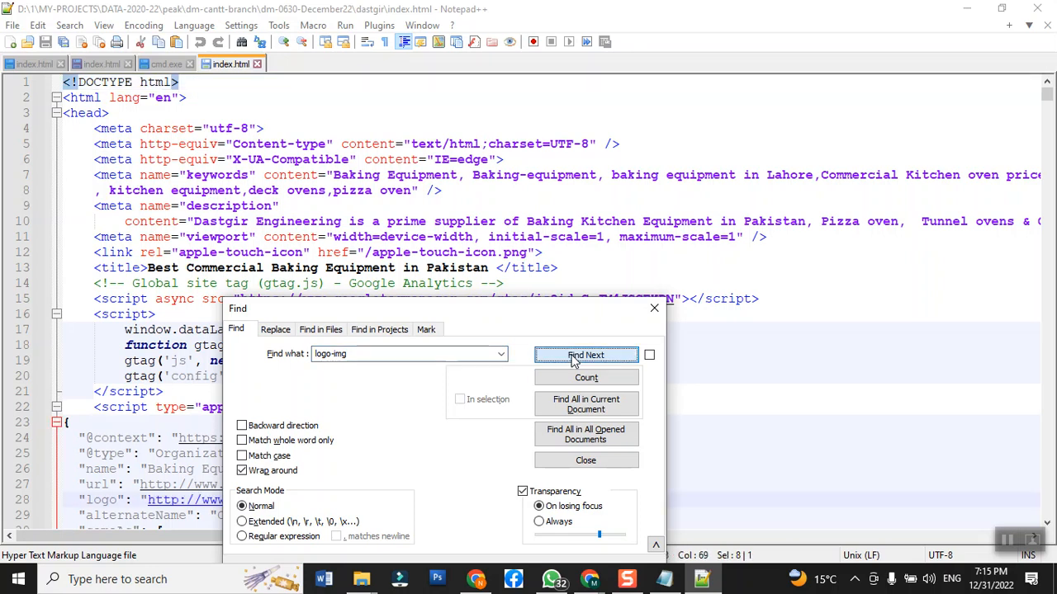
pyautogui.moveTo(527, 321); pyautogui.dragTo(819, 97)
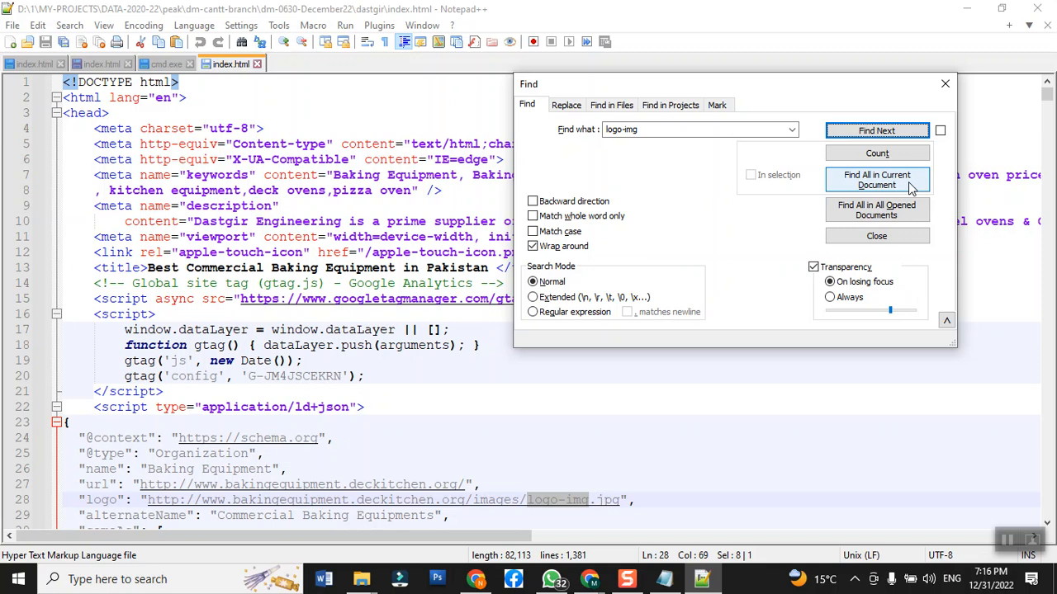
# - Enlarge the code text, search index.html for the next logo-img and return to the start of the file
pyautogui.click(946, 86)
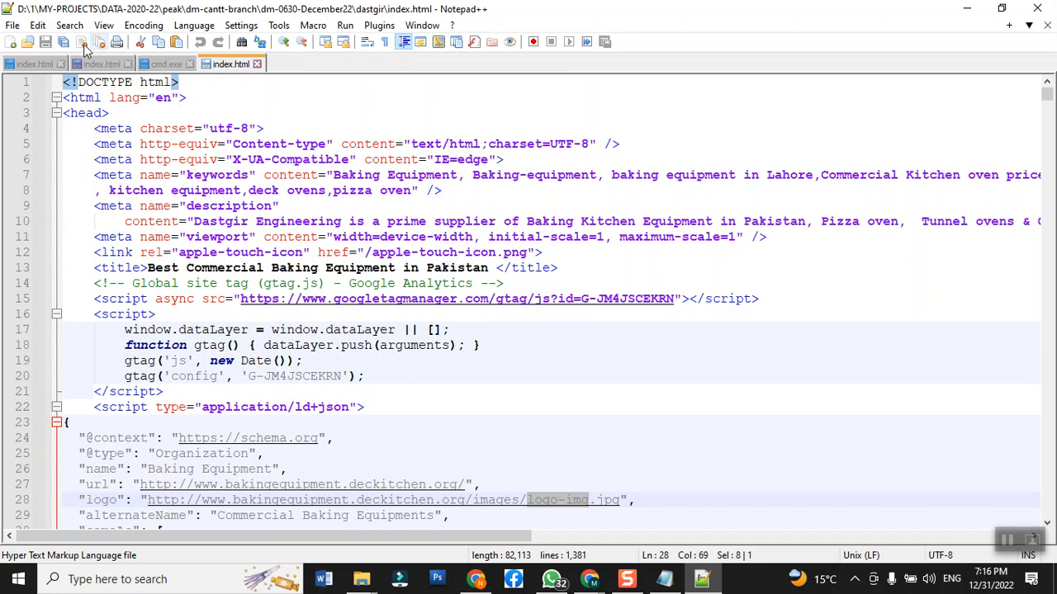
pyautogui.click(289, 43)
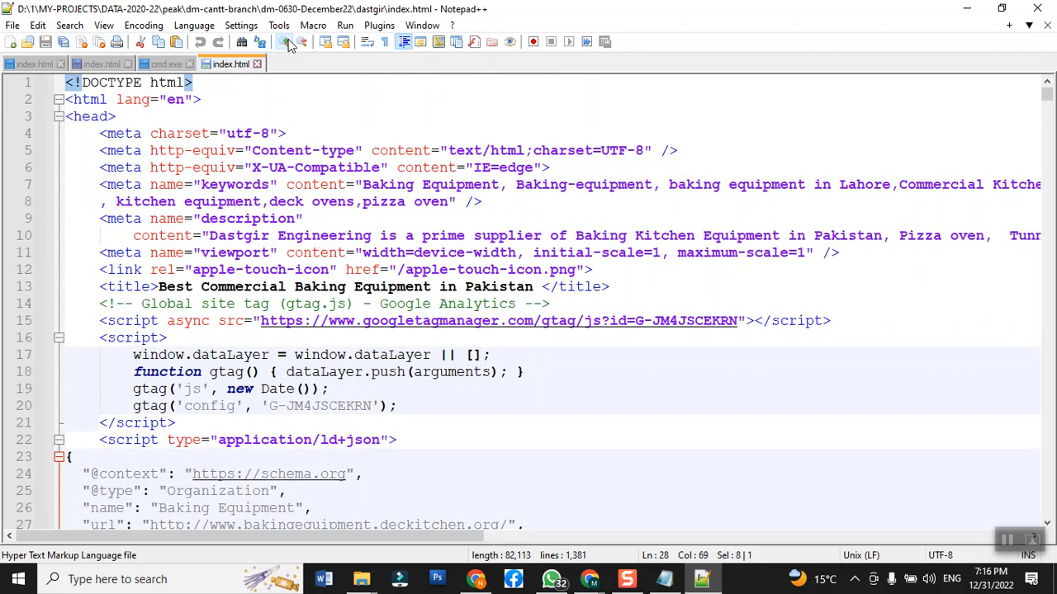
pyautogui.click(287, 43)
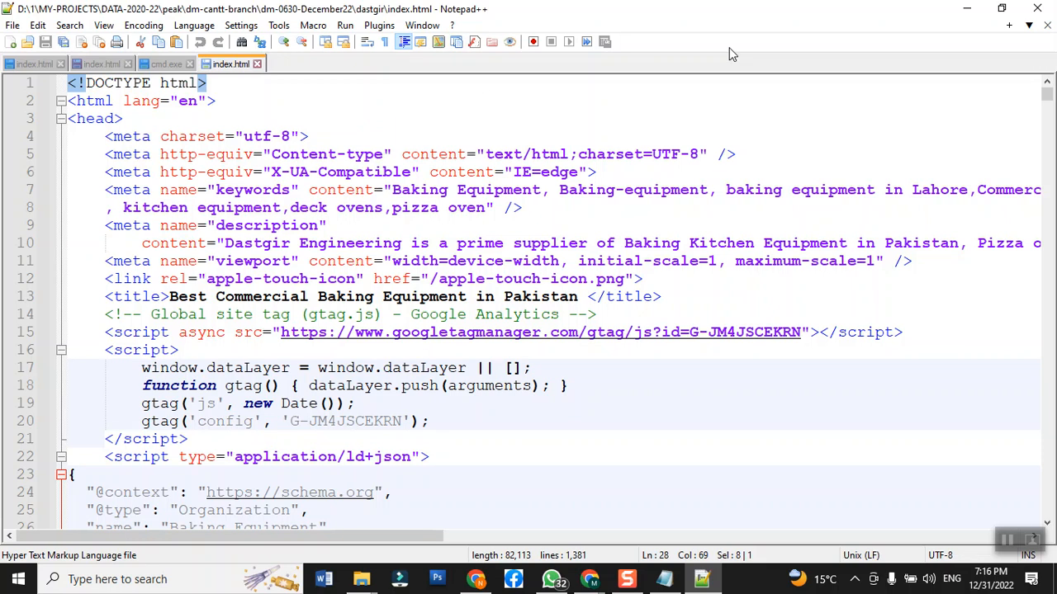
pyautogui.hotkey('ctrl', 'f')
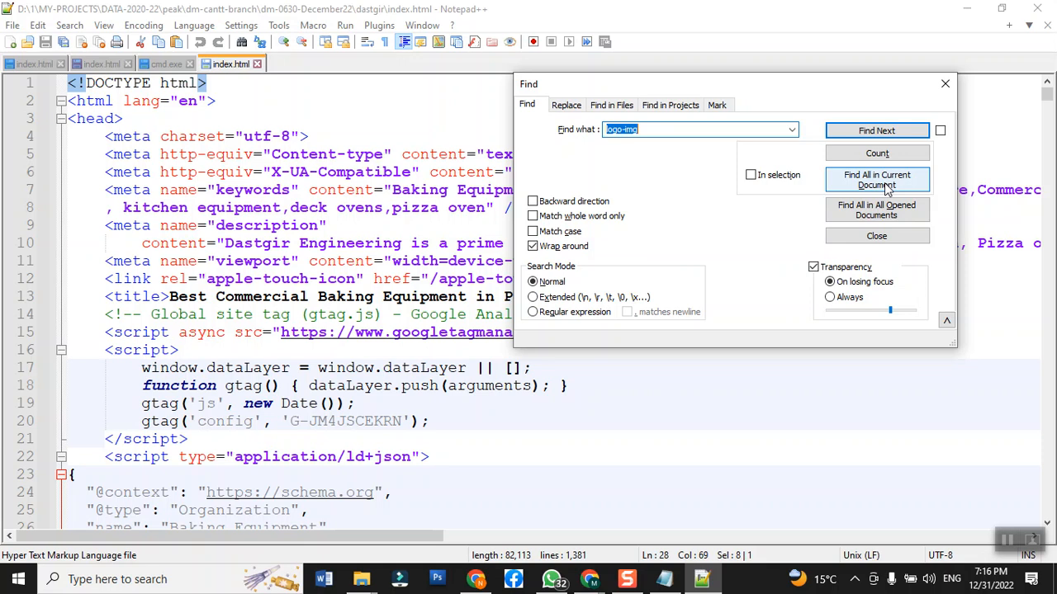
pyautogui.click(888, 132)
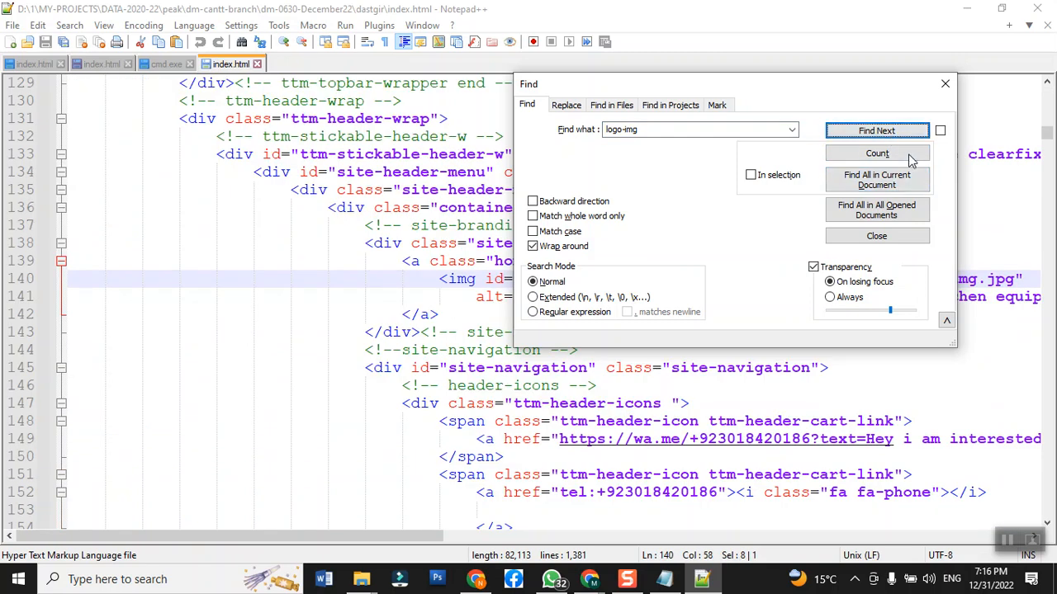
pyautogui.click(945, 83)
pyautogui.moveTo(1046, 136); pyautogui.dragTo(1040, 79)
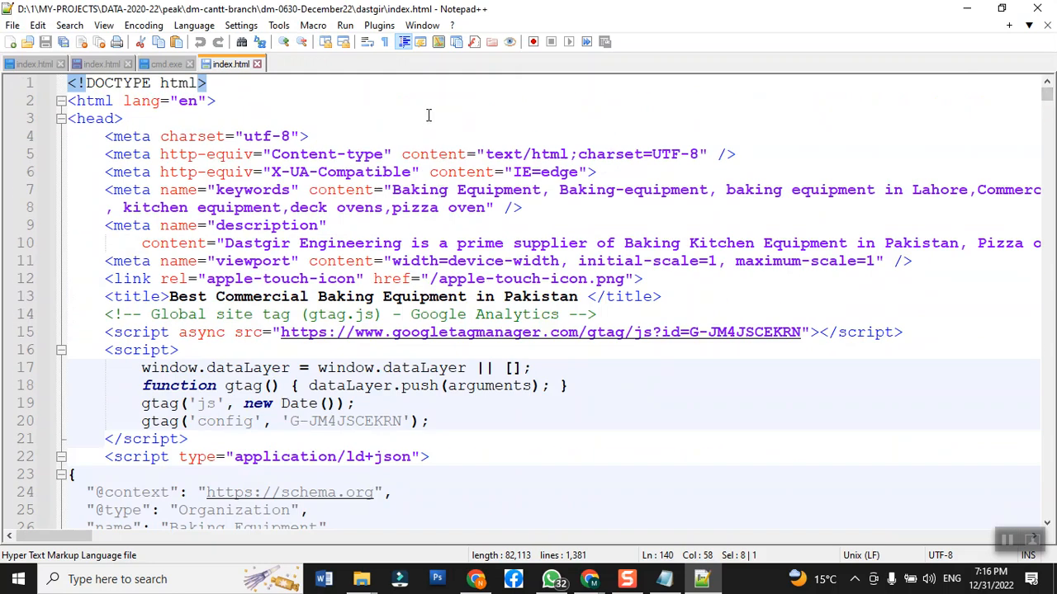
# - Repeat the logo-img search from the head tag to reach the schema logo URL
pyautogui.click(430, 116)
pyautogui.hotkey('ctrl', 'f')
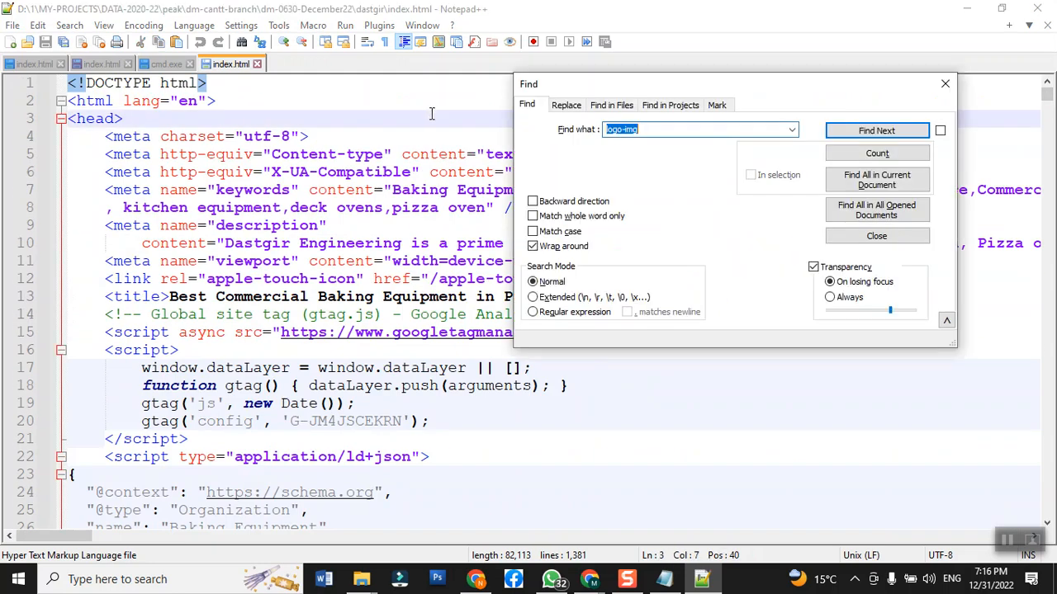
pyautogui.click(860, 132)
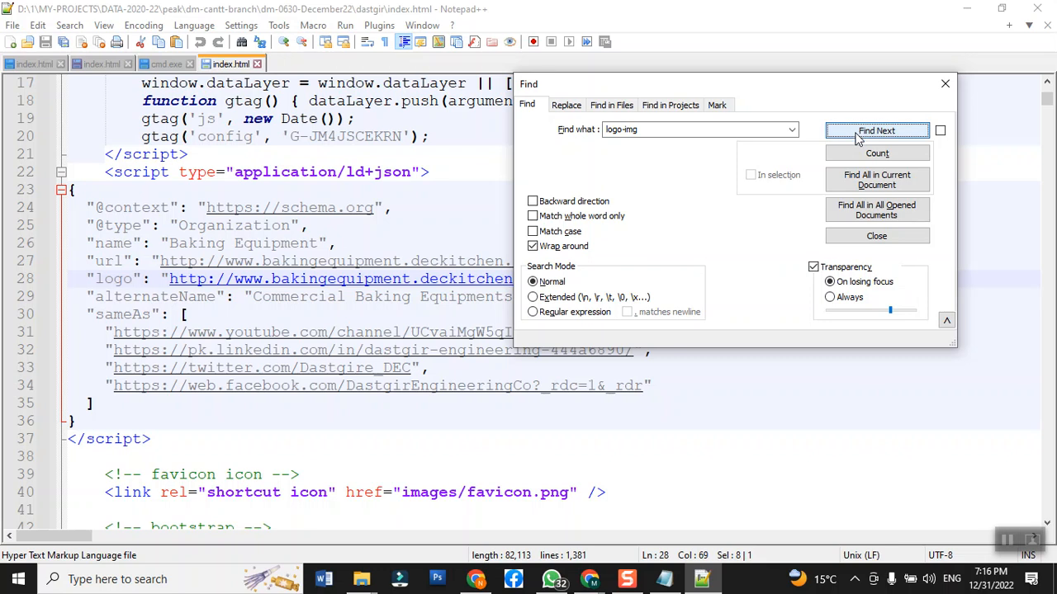
pyautogui.click(946, 85)
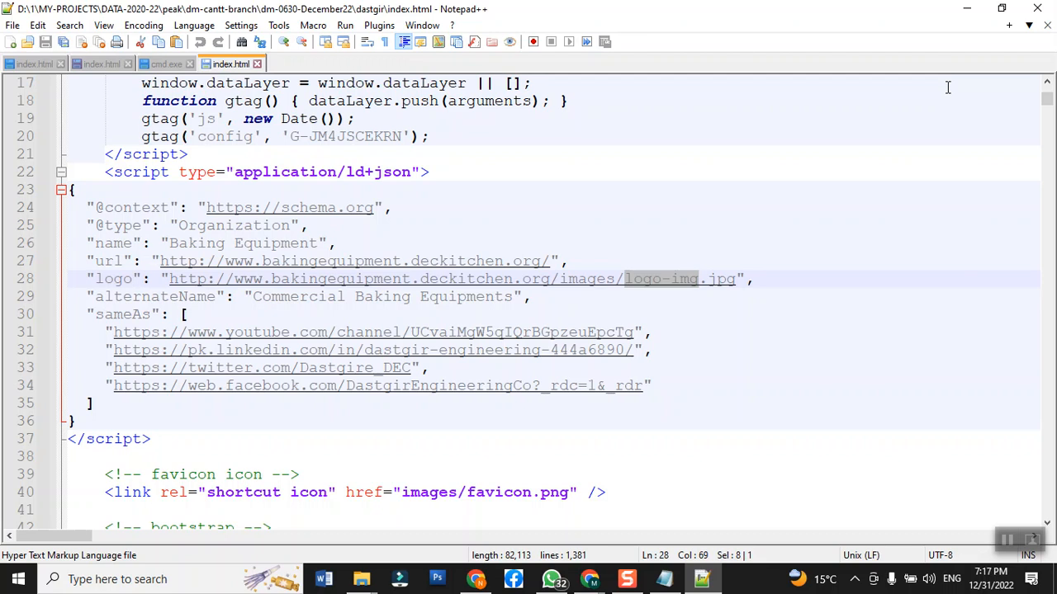
# - Find the logo-img match in the site-branding img tag and place the cursor in its src path, images/logo-img.jpg
pyautogui.hotkey('ctrl', 'f')
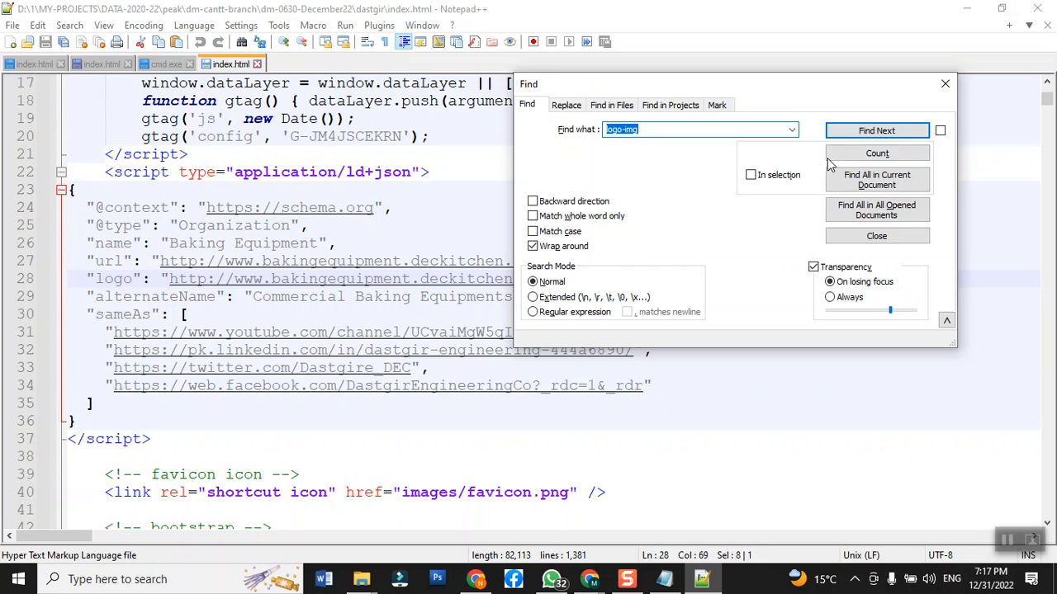
pyautogui.moveTo(801, 92); pyautogui.dragTo(719, 429)
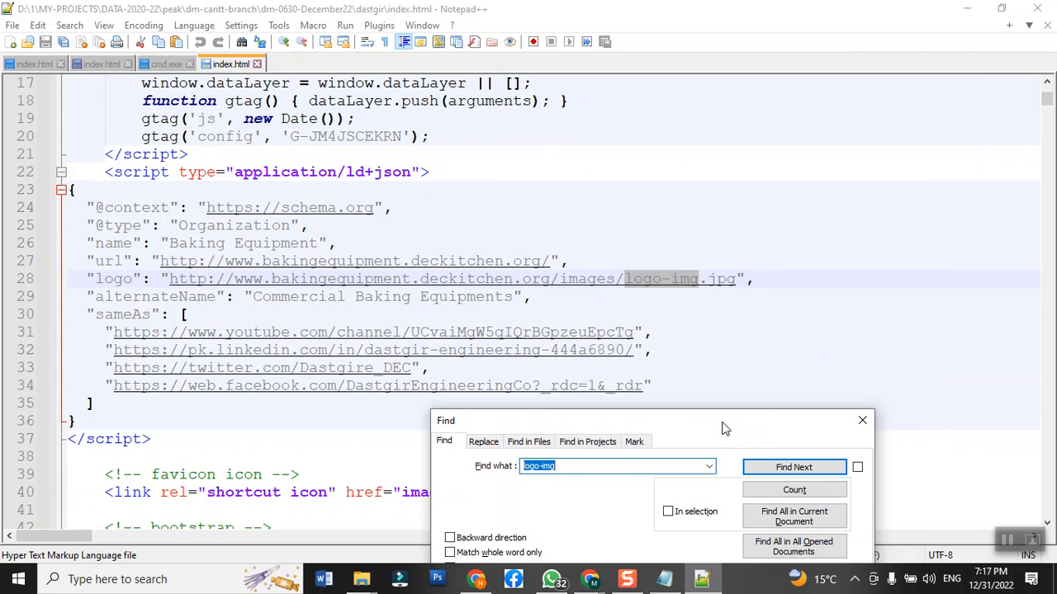
pyautogui.click(785, 468)
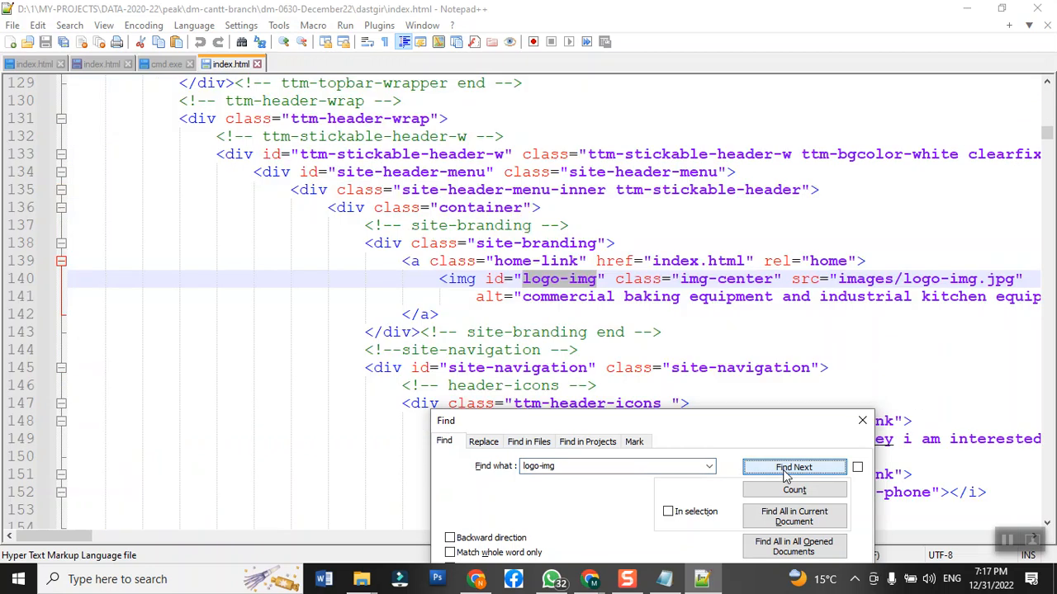
pyautogui.click(862, 420)
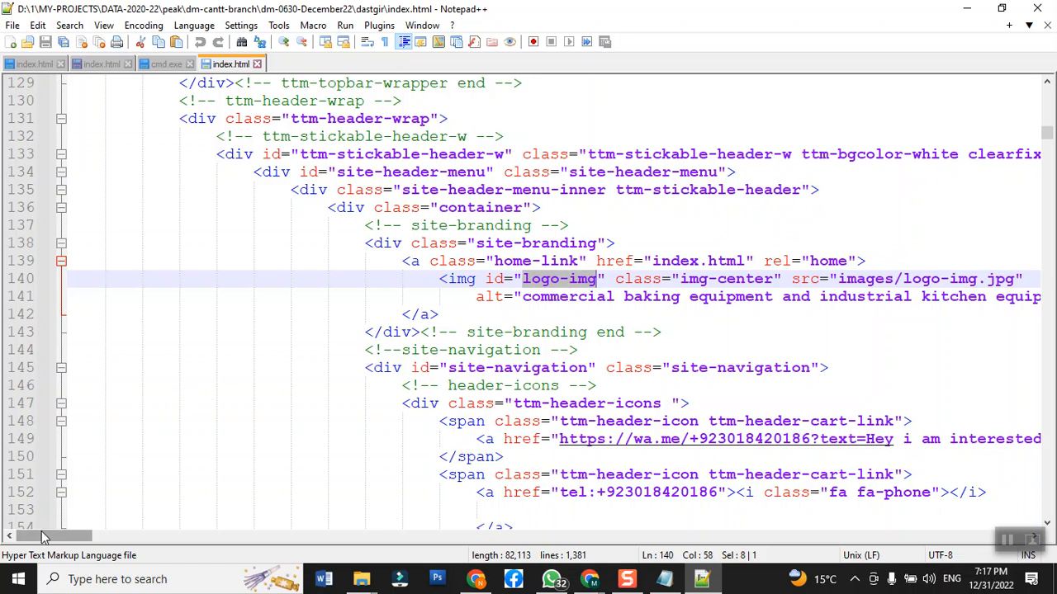
pyautogui.moveTo(43, 537); pyautogui.dragTo(64, 535)
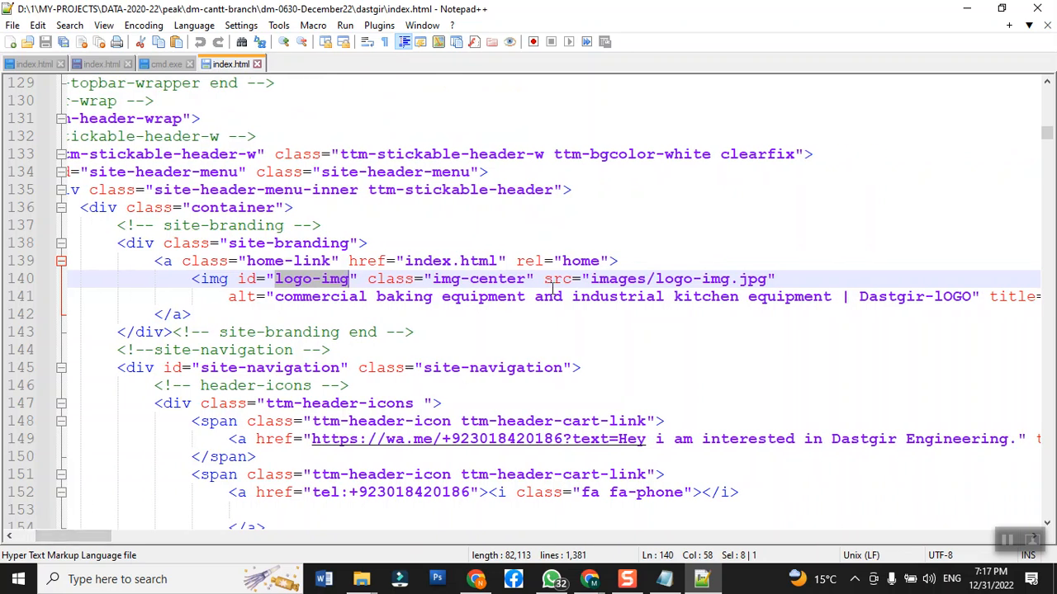
pyautogui.click(619, 281)
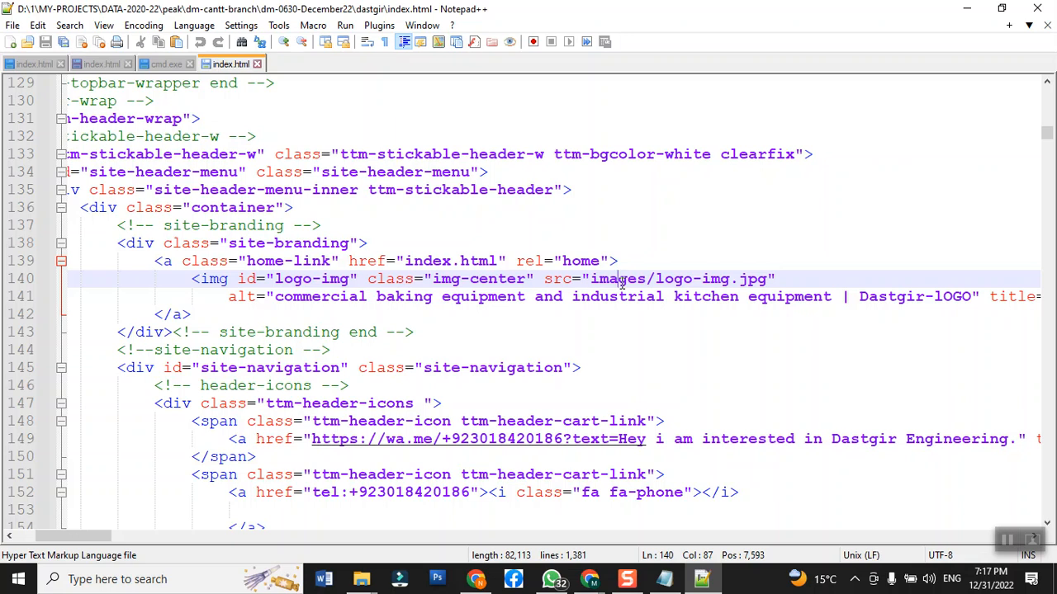
# - Switch to the dastgir folder in File Explorer, open its images subfolder and locate the logo-img file
pyautogui.click(968, 8)
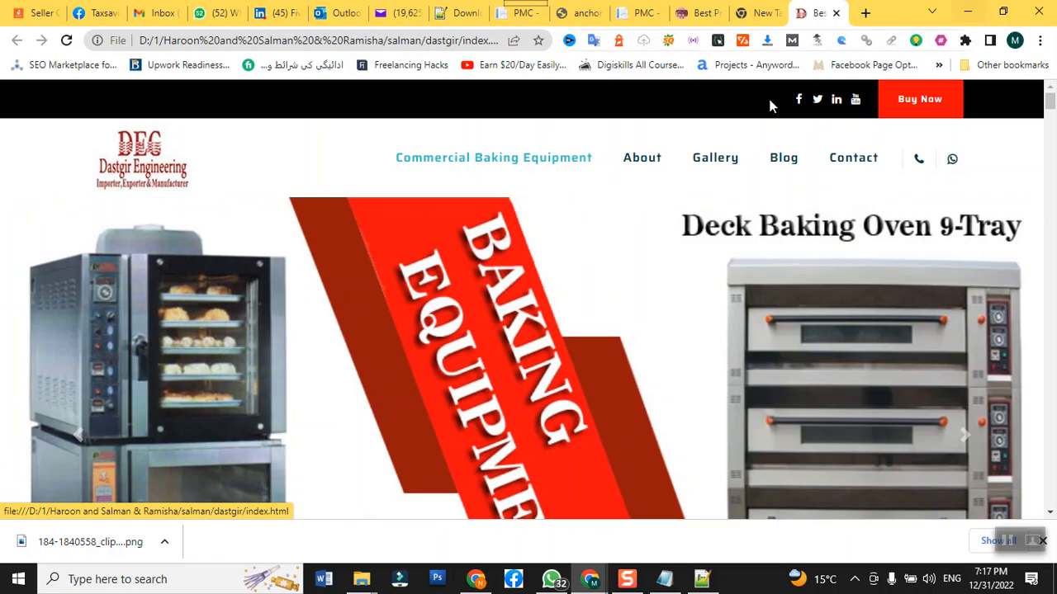
pyautogui.moveTo(360, 585)
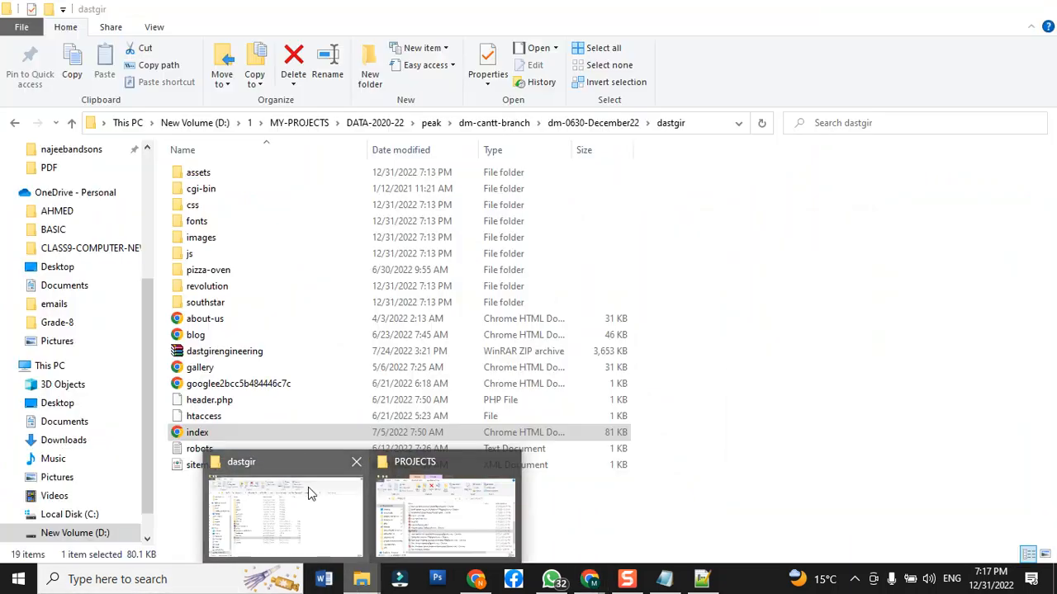
pyautogui.click(308, 489)
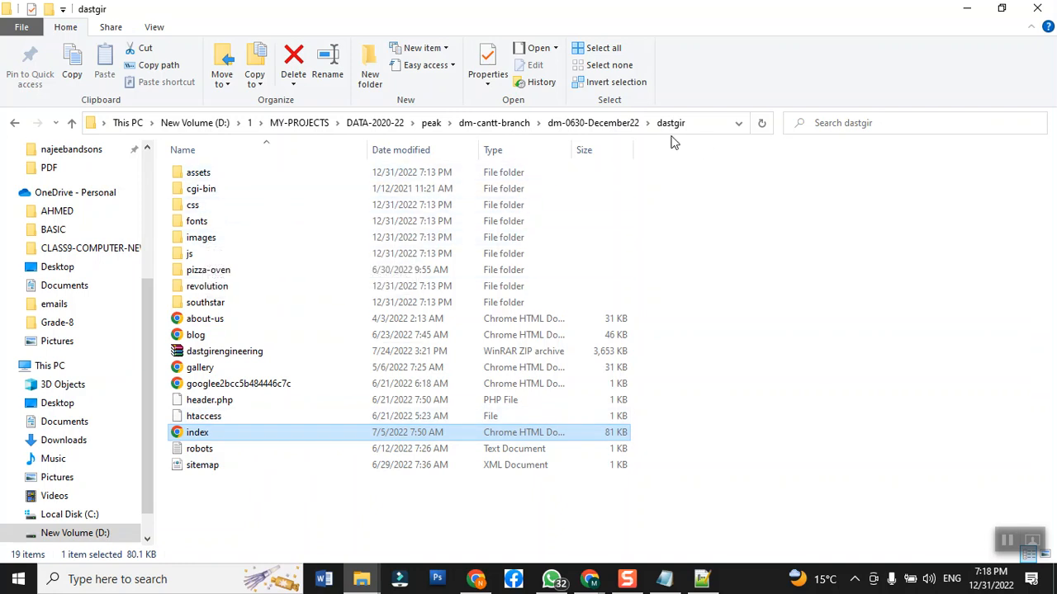
pyautogui.doubleClick(201, 238)
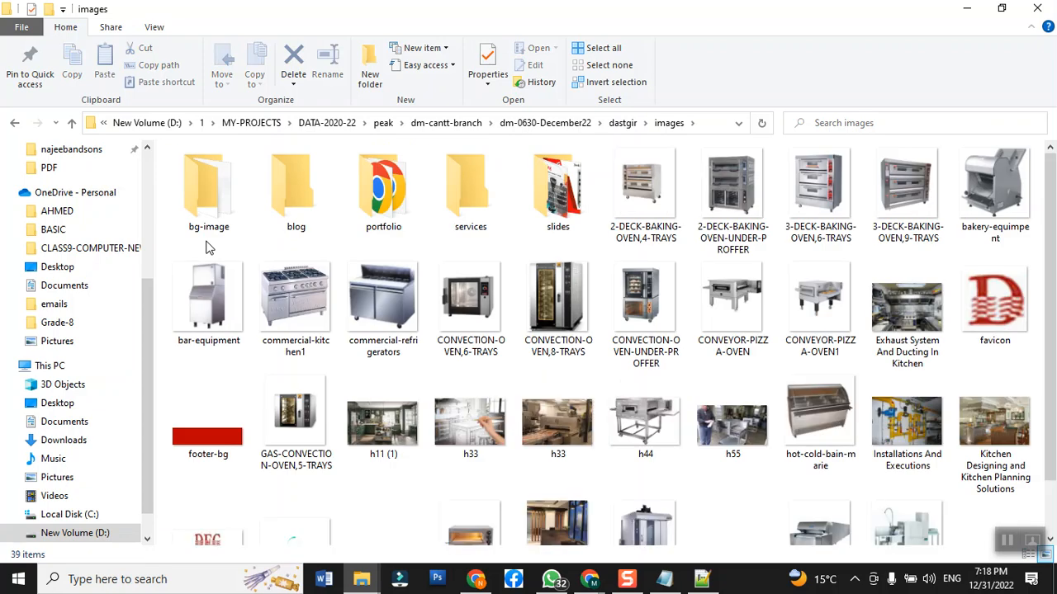
pyautogui.moveTo(1054, 208); pyautogui.dragTo(1054, 301)
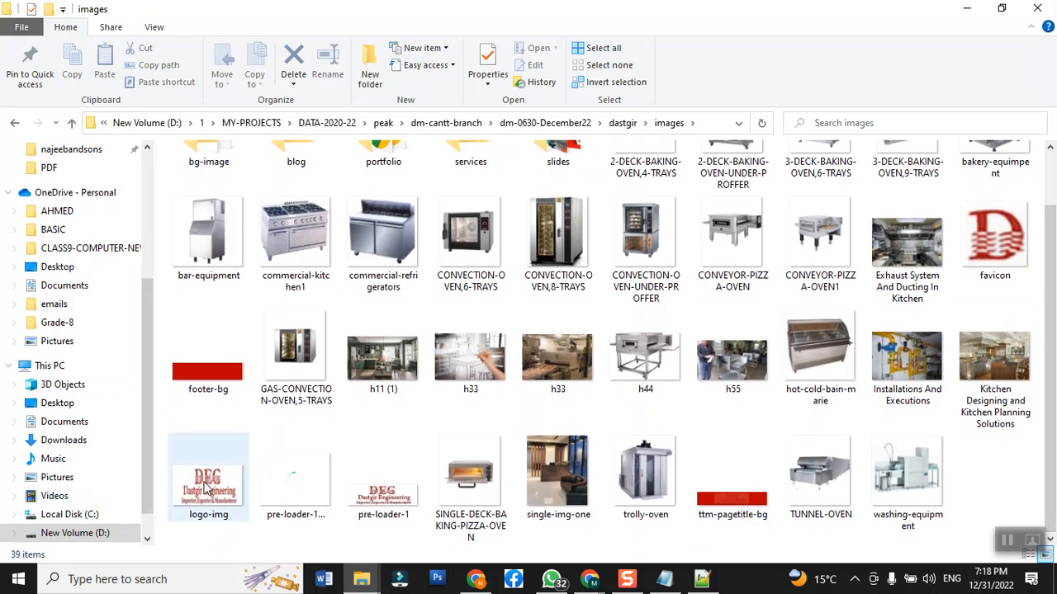
pyautogui.moveTo(207, 489)
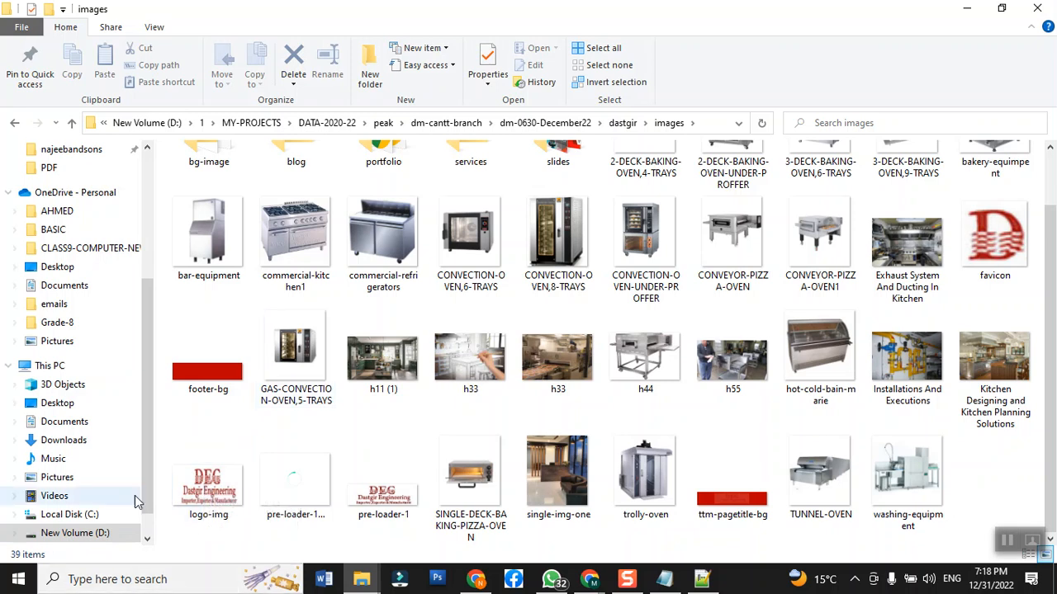
# - Open logo-img in the photo viewer and copy the picture
pyautogui.doubleClick(208, 493)
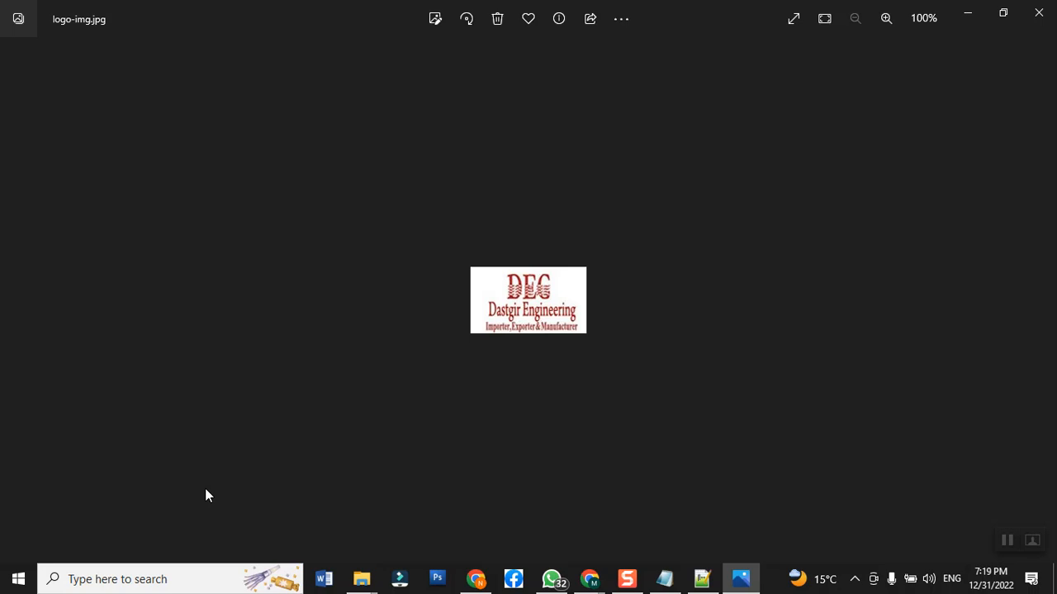
pyautogui.rightClick(511, 302)
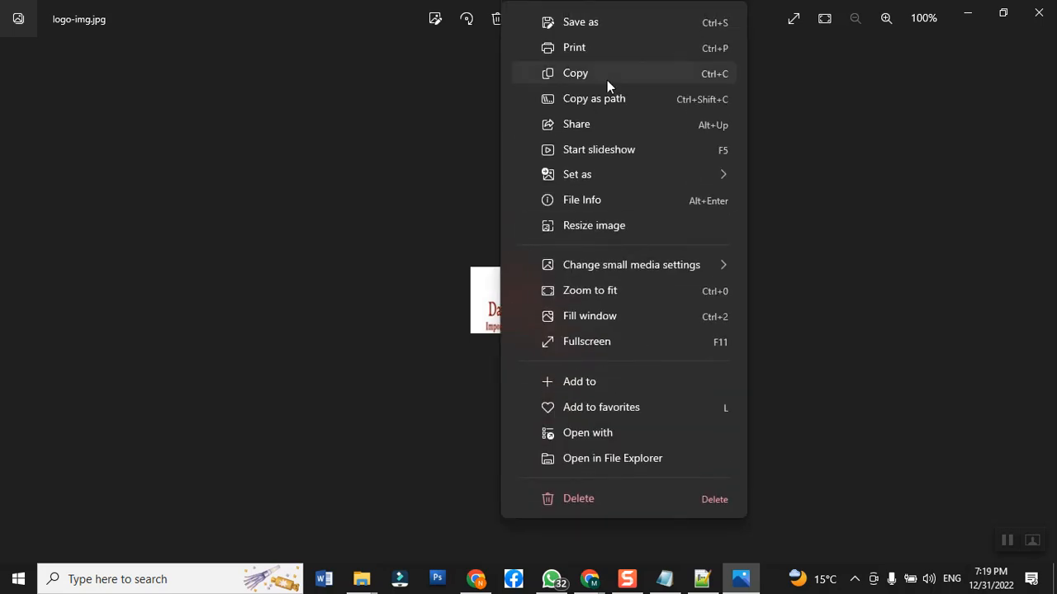
pyautogui.click(607, 80)
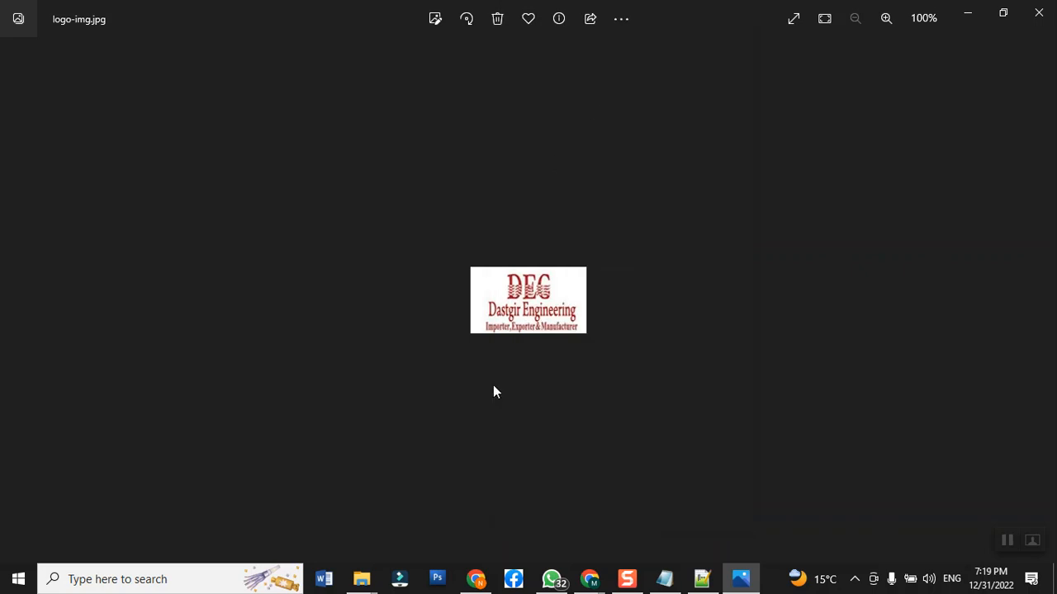
# - Switch to Photoshop and create a 150 × 86 pixel RGB document from the Clipboard preset with a white background
pyautogui.click(439, 583)
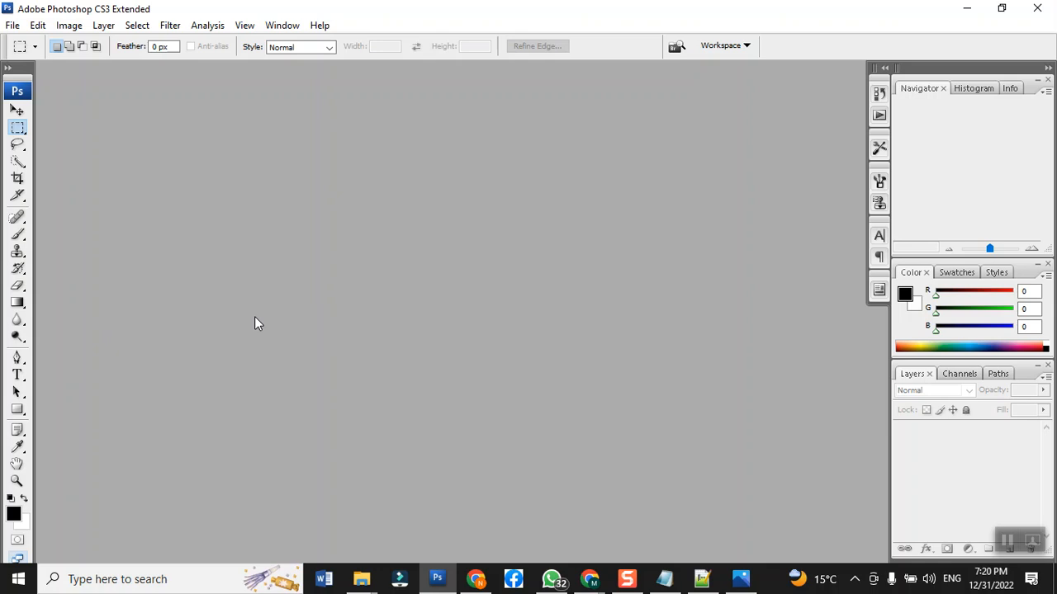
pyautogui.hotkey('ctrl', 'n')
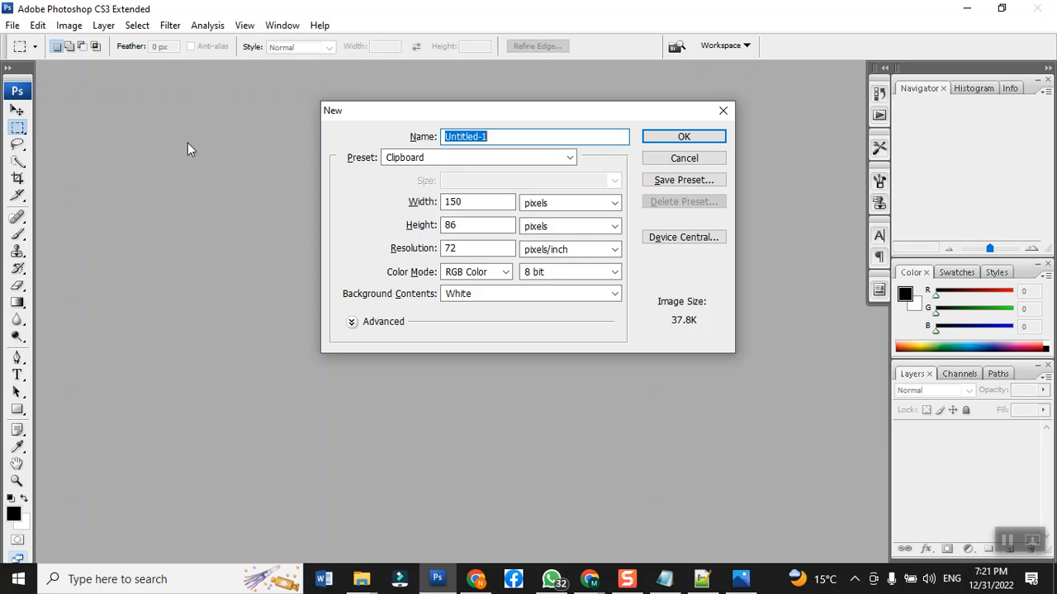
pyautogui.click(684, 138)
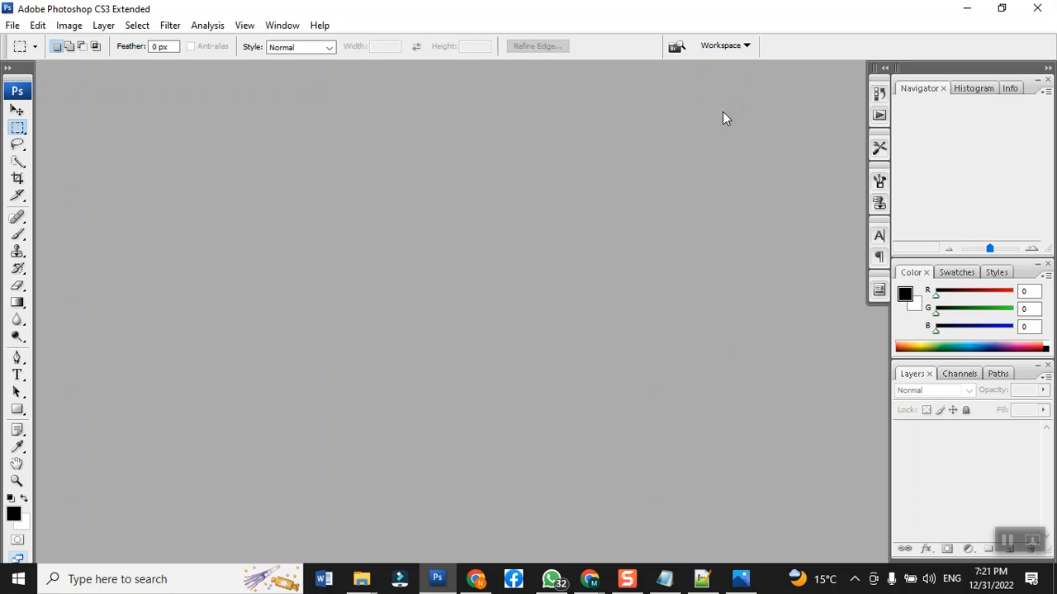
pyautogui.hotkey('ctrl', 'n')
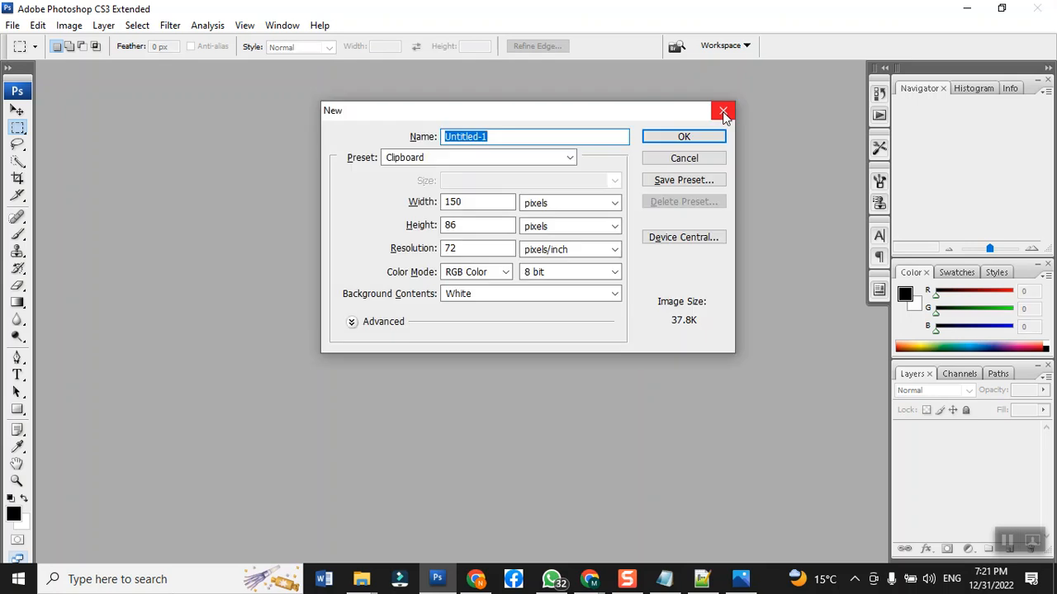
pyautogui.click(723, 112)
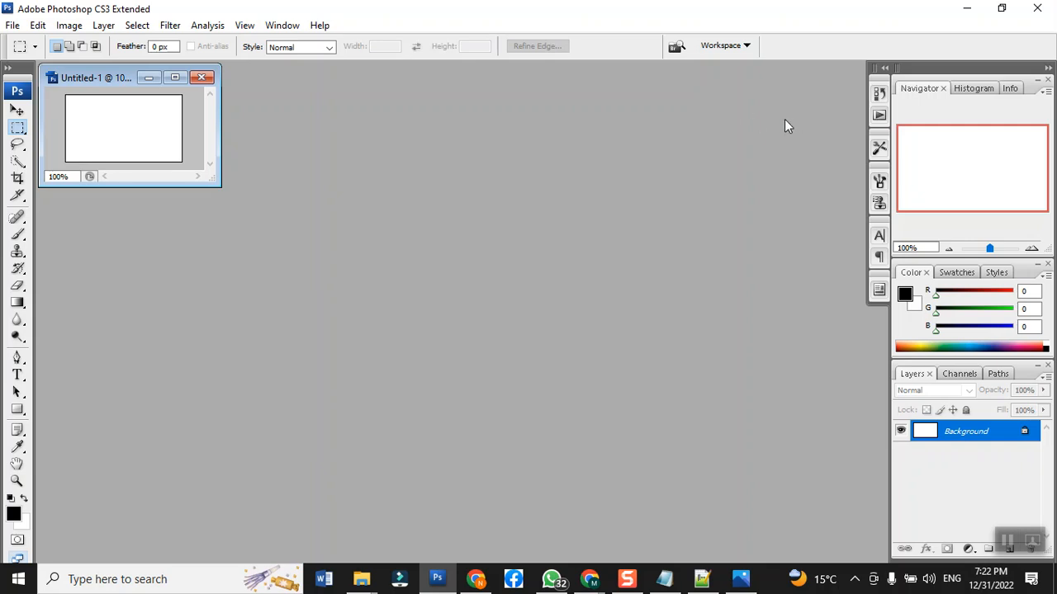
# - Maximize the new document, paste the copied logo into it and fit the image on screen
pyautogui.click(175, 76)
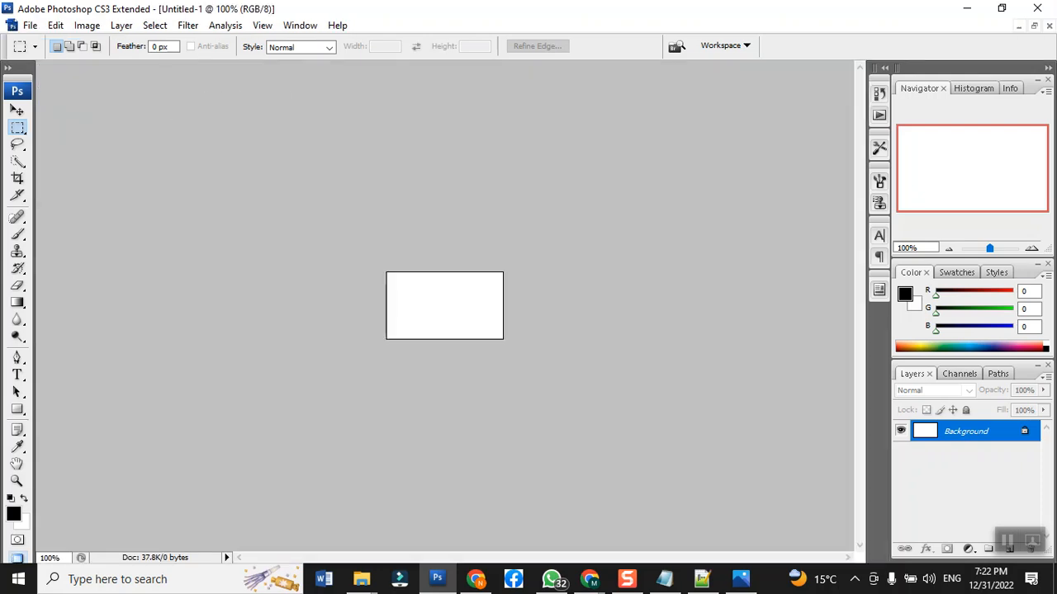
pyautogui.hotkey('ctrl', 'v')
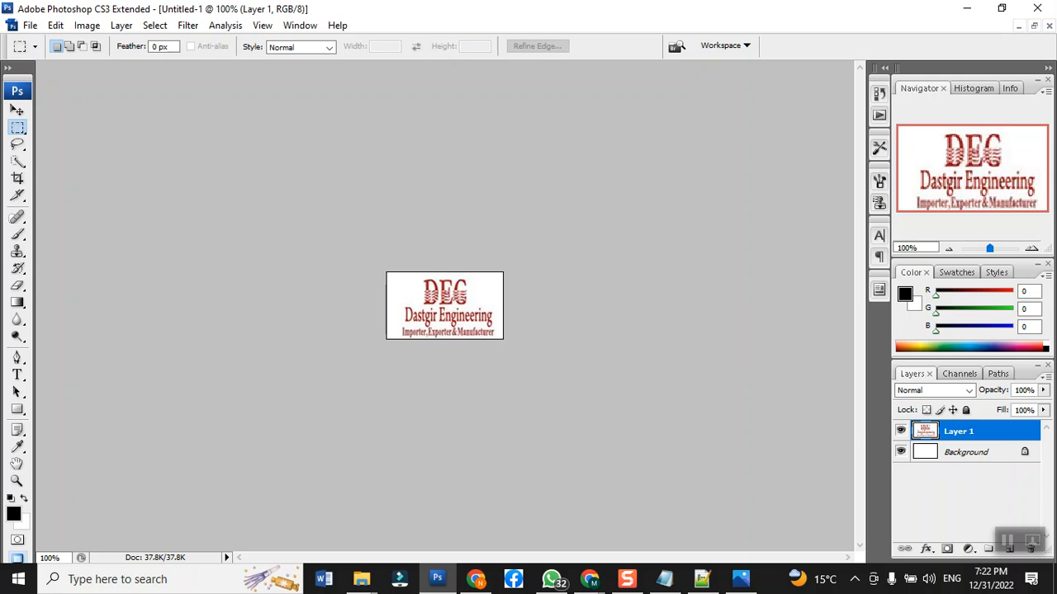
pyautogui.hotkey('ctrl', '0')
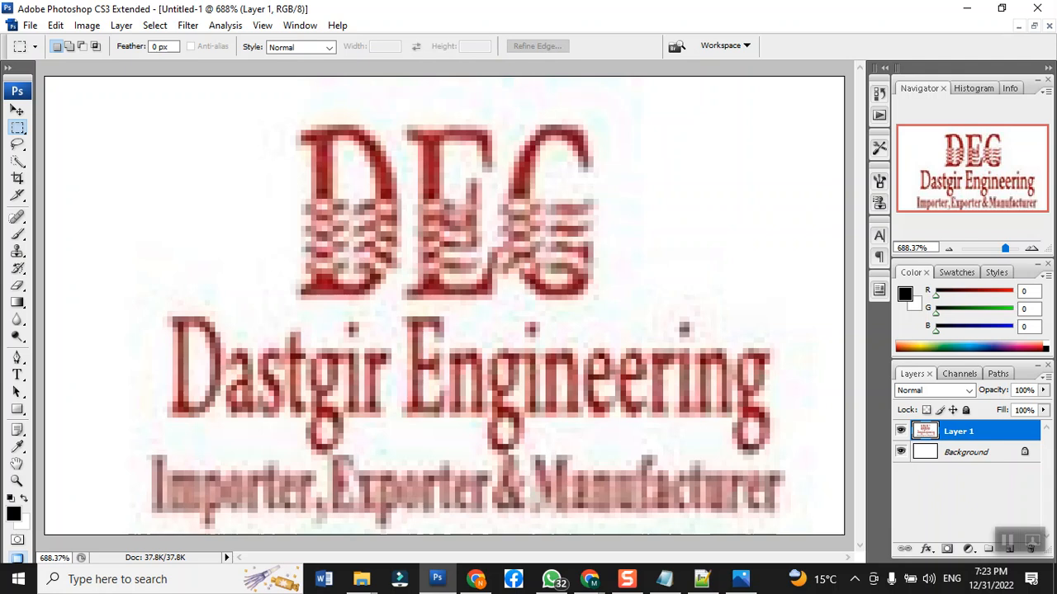
# - Hide the pasted logo layer, close the Navigator panel group and collapse the remaining panels to enlarge the canvas area
pyautogui.click(900, 432)
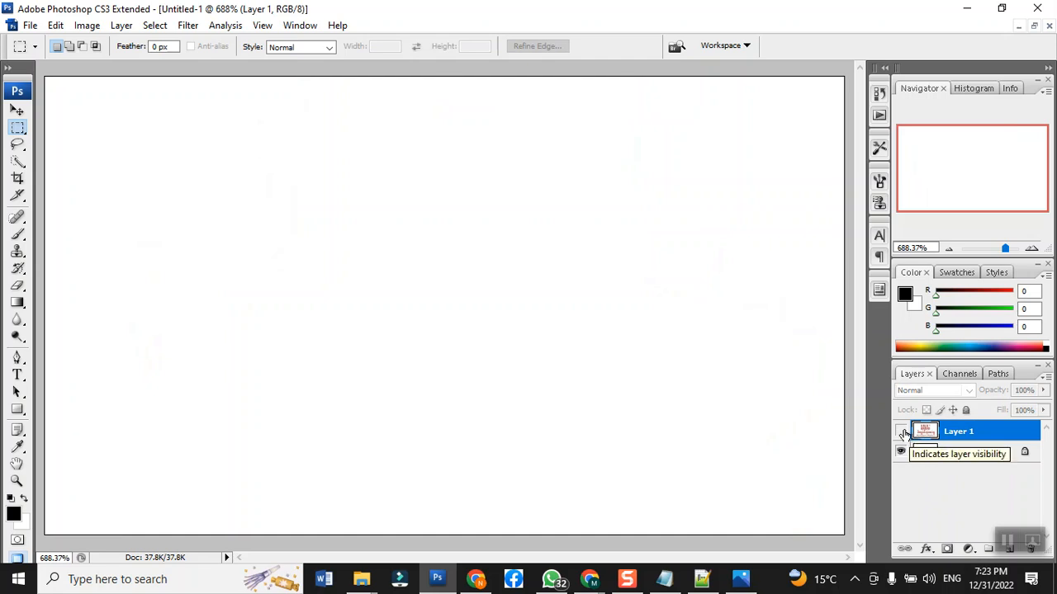
pyautogui.click(1046, 80)
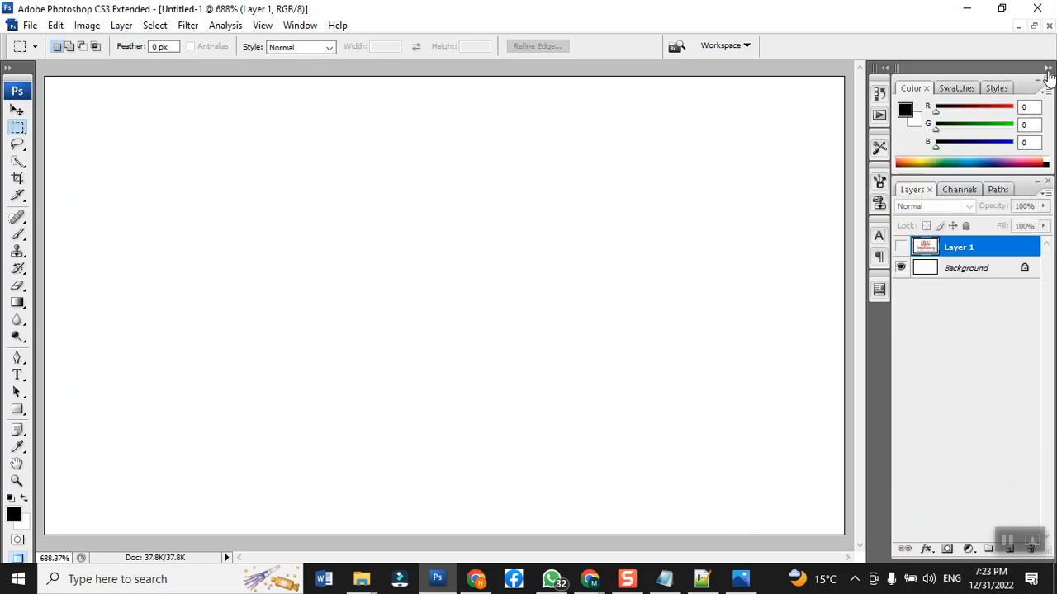
pyautogui.click(1049, 68)
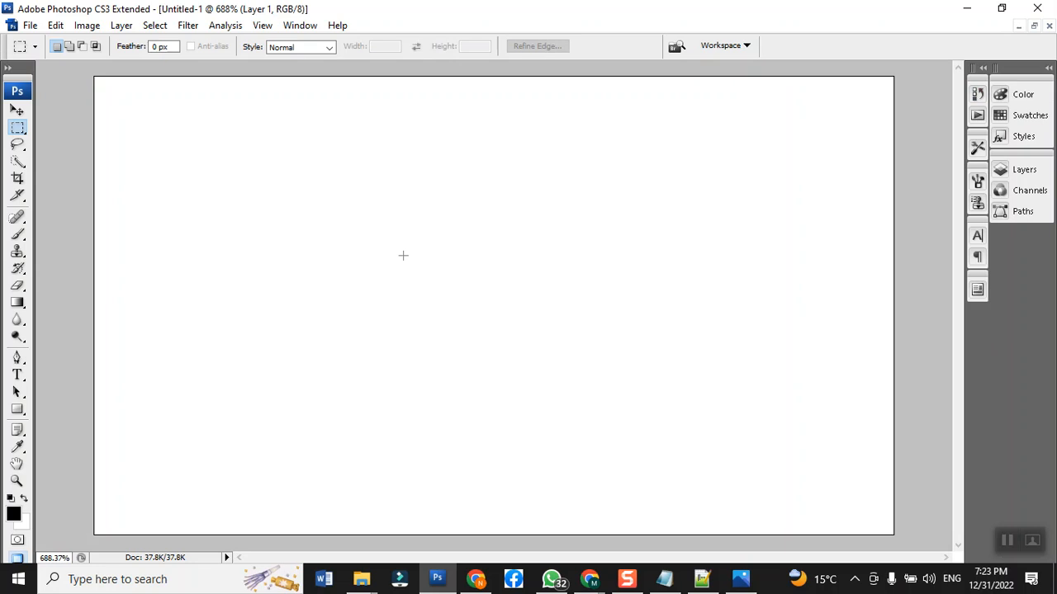
# - Show the Layers panel and add the text "commercial kitchen" on the canvas in 12 pt Myriad Pro Regular
pyautogui.press('F7')
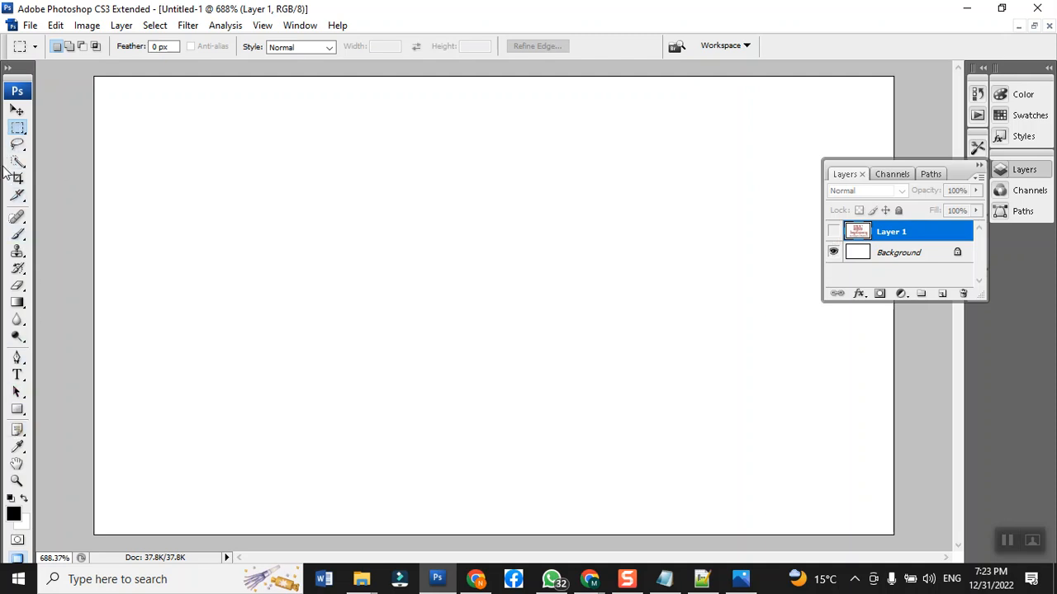
pyautogui.click(19, 379)
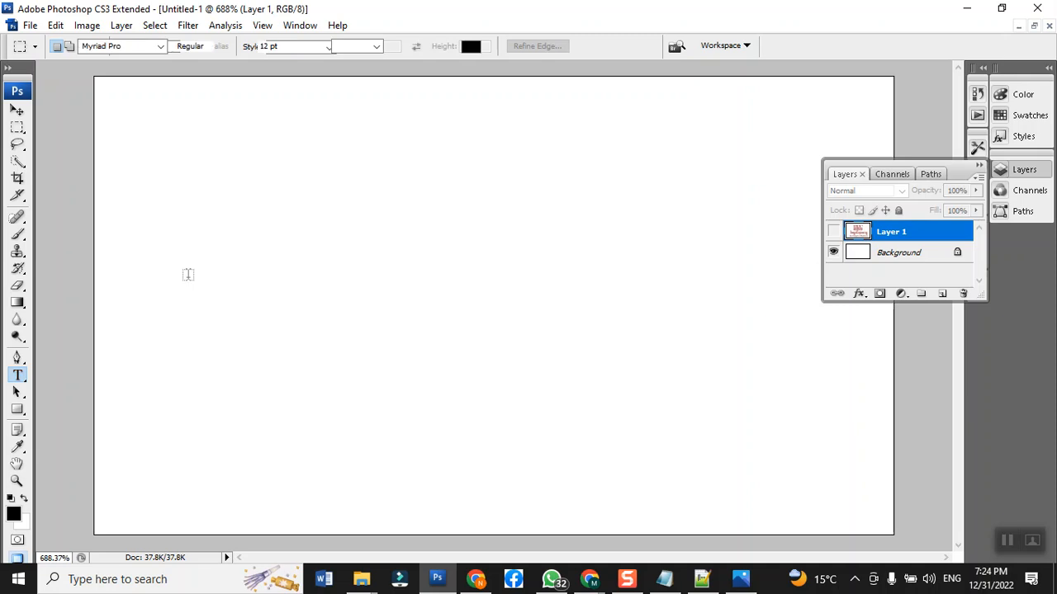
pyautogui.click(188, 276)
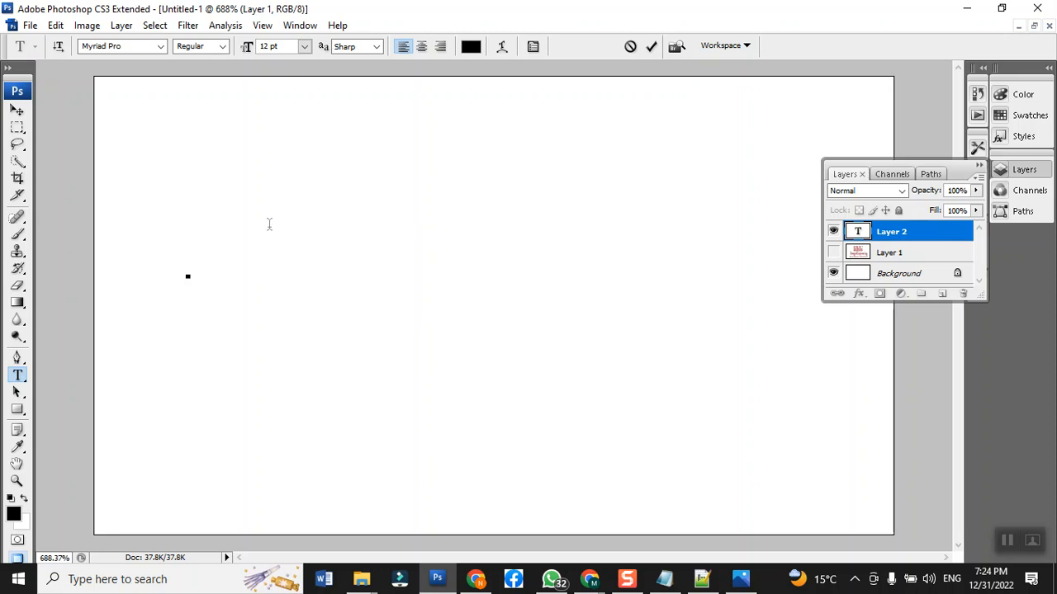
pyautogui.write('.com')
pyautogui.write('mercial ')
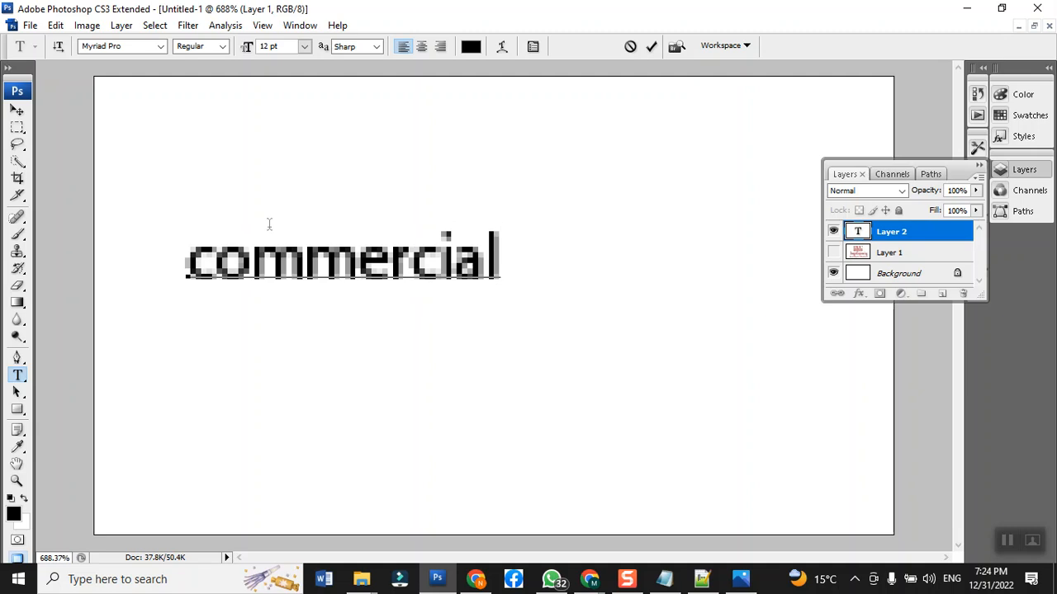
pyautogui.write('kitchen')
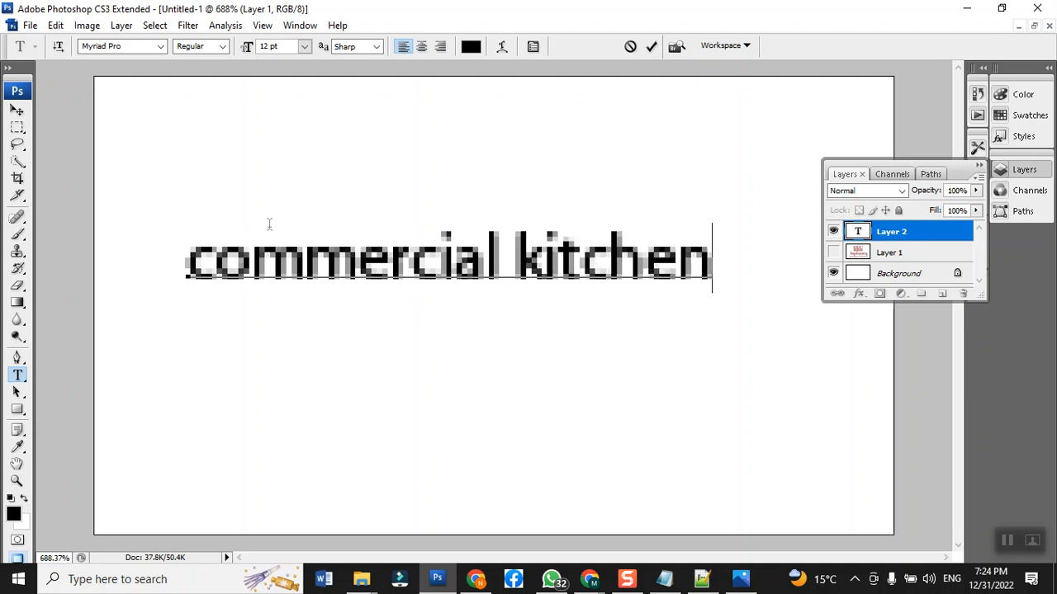
# - Move the "commercial kitchen" text higher, turn on transform controls and auto-select, and scale it to about 135% width and 128% height
pyautogui.click(17, 113)
pyautogui.moveTo(277, 271); pyautogui.dragTo(216, 218)
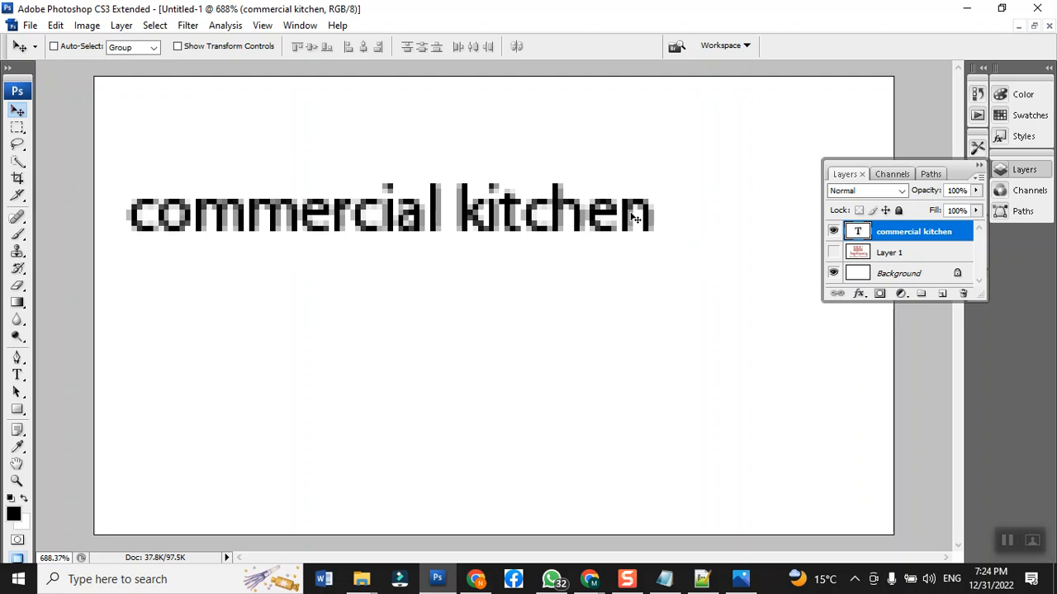
pyautogui.moveTo(626, 214)
pyautogui.mouseDown()
pyautogui.moveTo(656, 223)
pyautogui.moveTo(616, 219)
pyautogui.moveTo(662, 224)
pyautogui.moveTo(644, 225)
pyautogui.mouseUp()
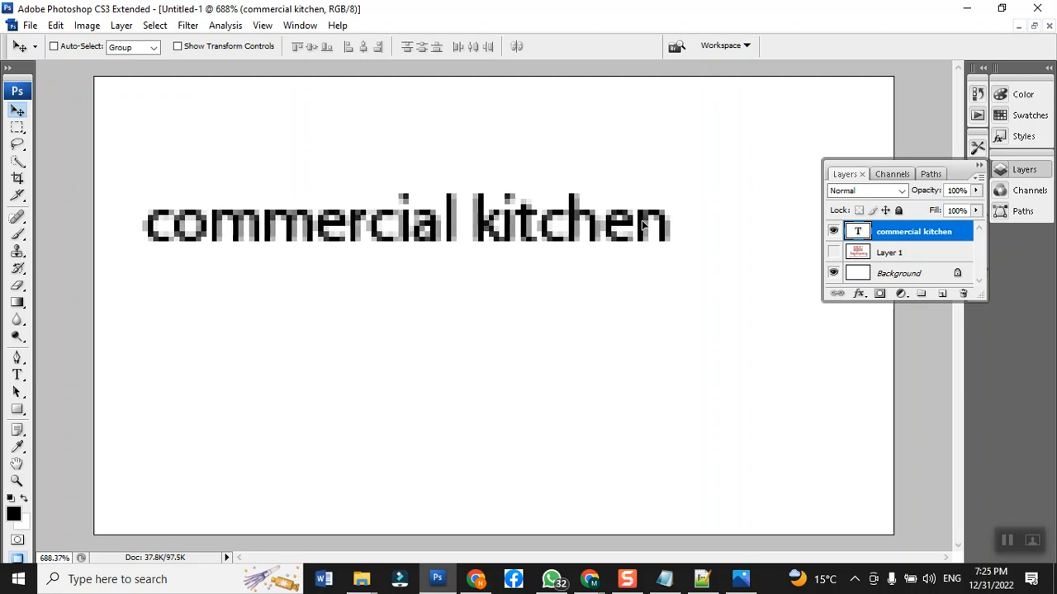
pyautogui.click(179, 47)
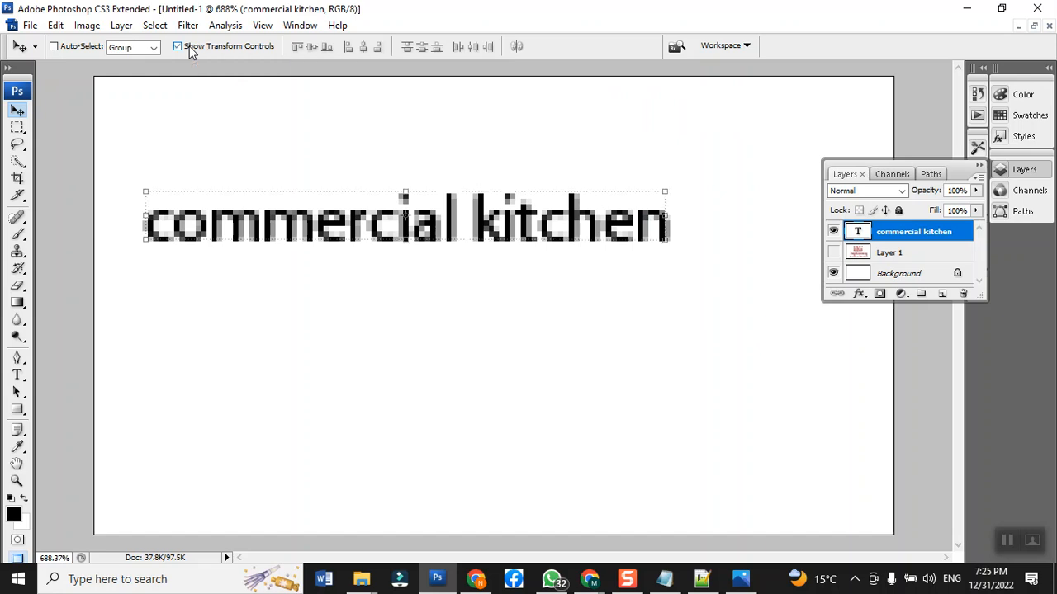
pyautogui.click(54, 47)
pyautogui.moveTo(667, 238); pyautogui.dragTo(835, 298)
pyautogui.moveTo(614, 238); pyautogui.dragTo(585, 229)
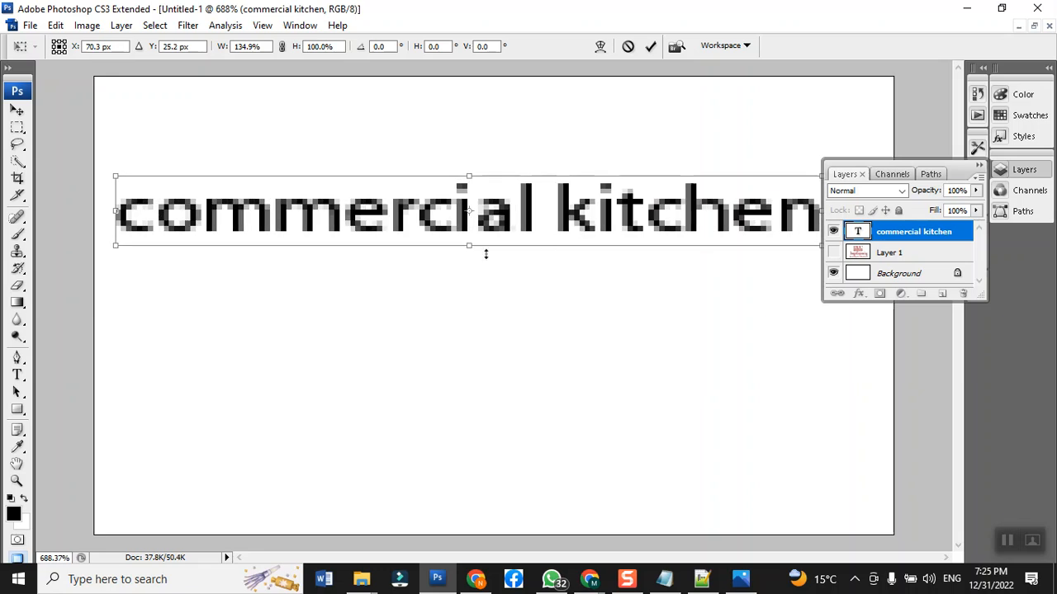
pyautogui.moveTo(469, 248); pyautogui.dragTo(475, 265)
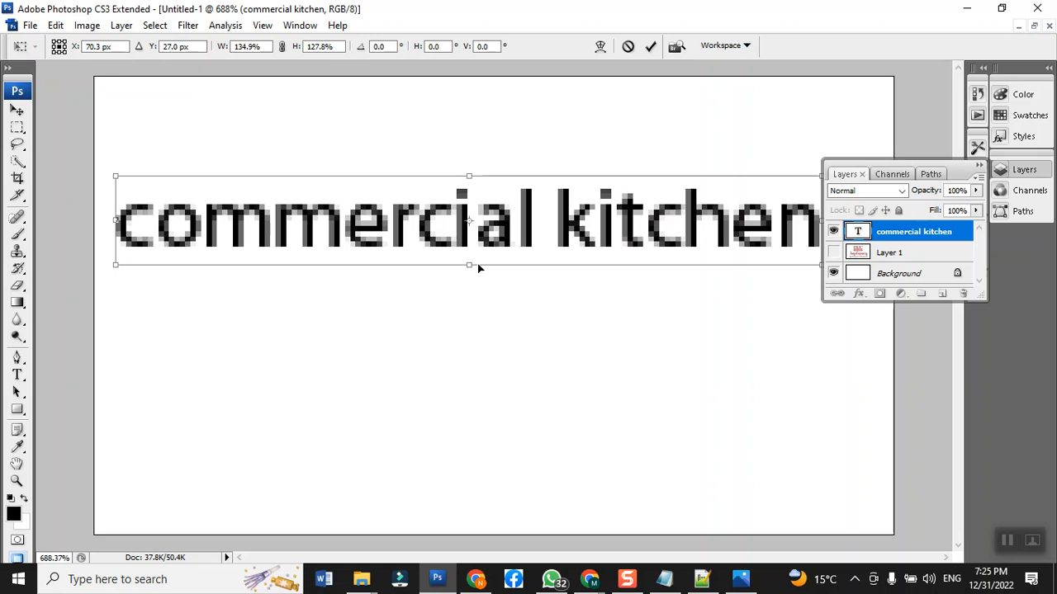
pyautogui.press('Return')
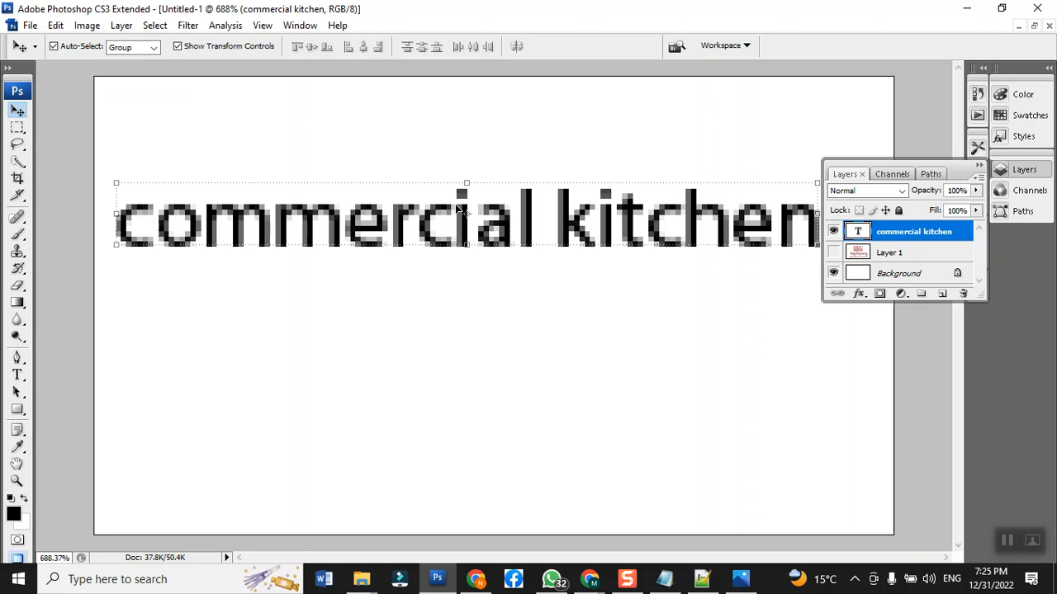
# - Duplicate the "commercial kitchen" text layer and place the copy directly below the original line
pyautogui.hotkey('ctrl', 'j')
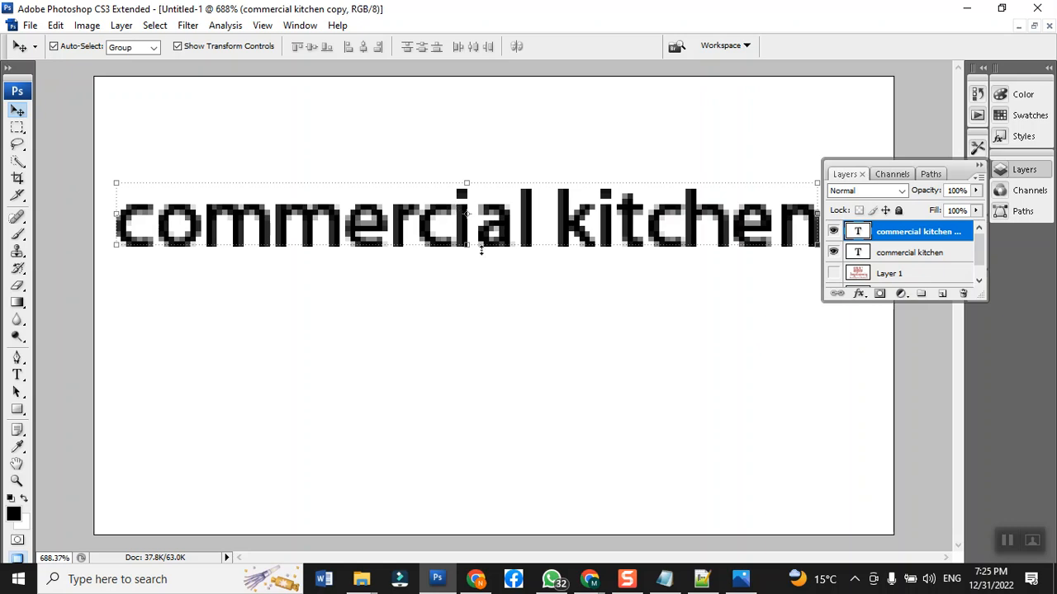
pyautogui.moveTo(534, 235); pyautogui.dragTo(539, 358)
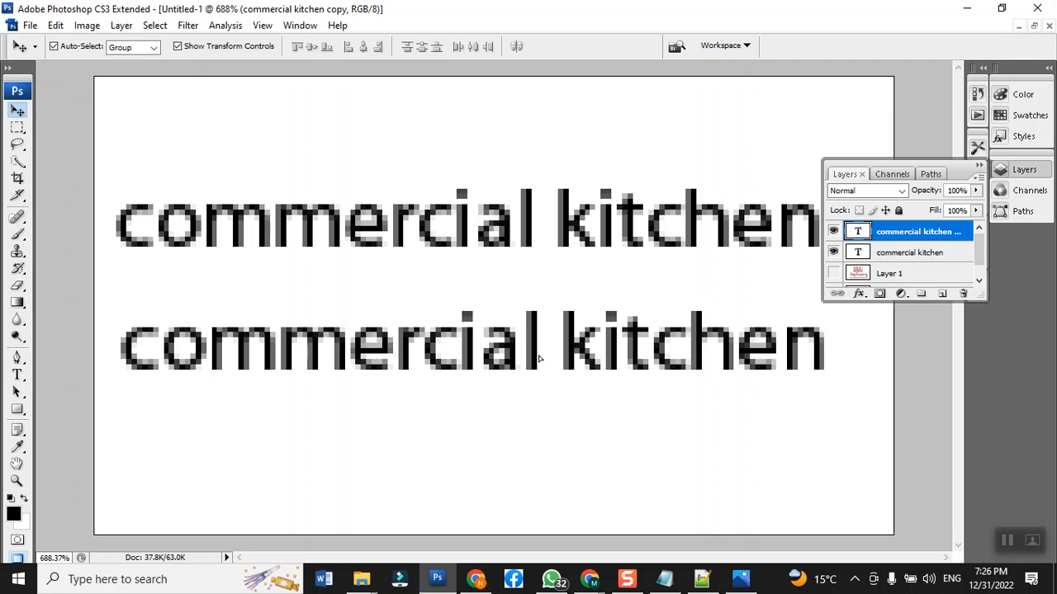
pyautogui.moveTo(538, 359); pyautogui.dragTo(539, 358)
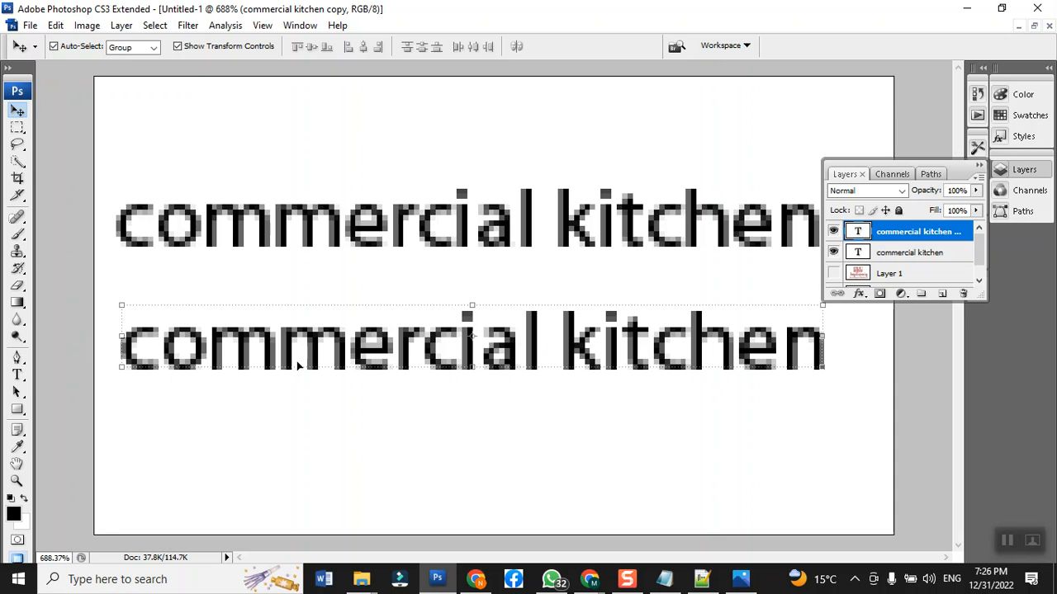
# - Replace the text of the lower copy with "EQUIPMENT"
pyautogui.click(16, 377)
pyautogui.click(252, 333)
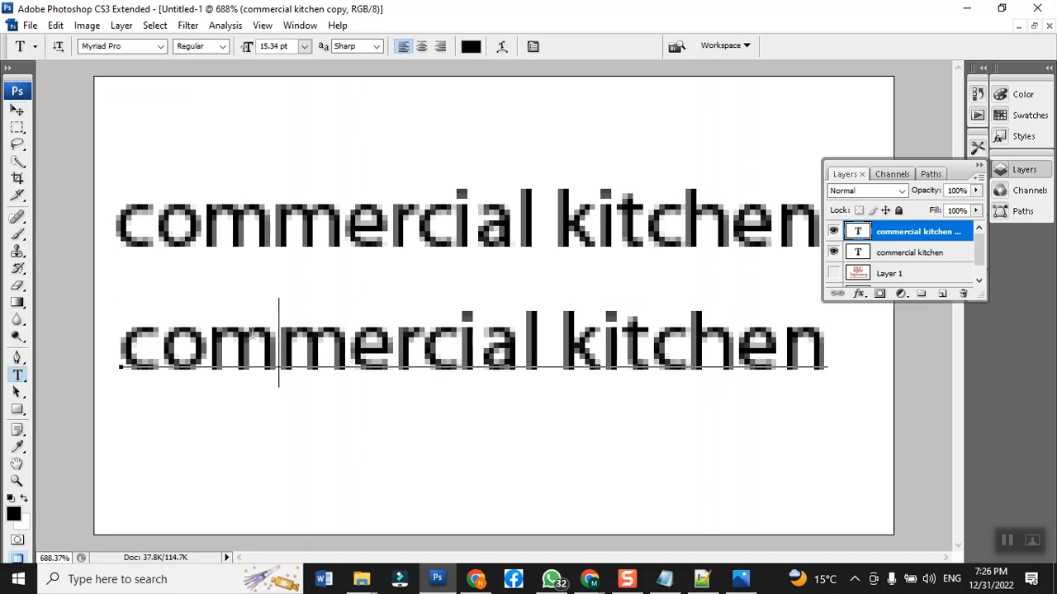
pyautogui.hotkey('ctrl', 'a')
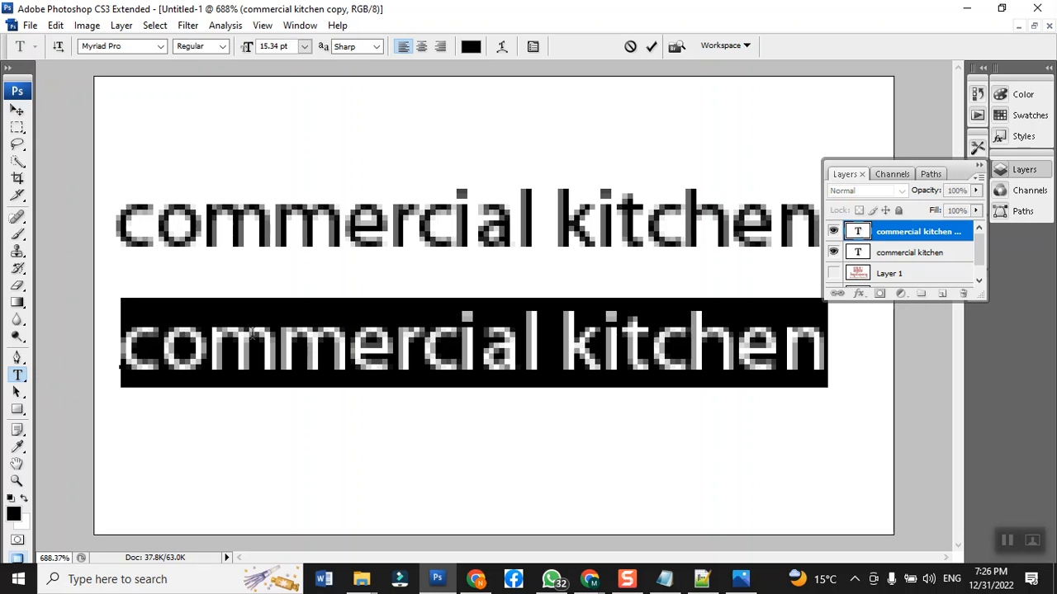
pyautogui.write('E')
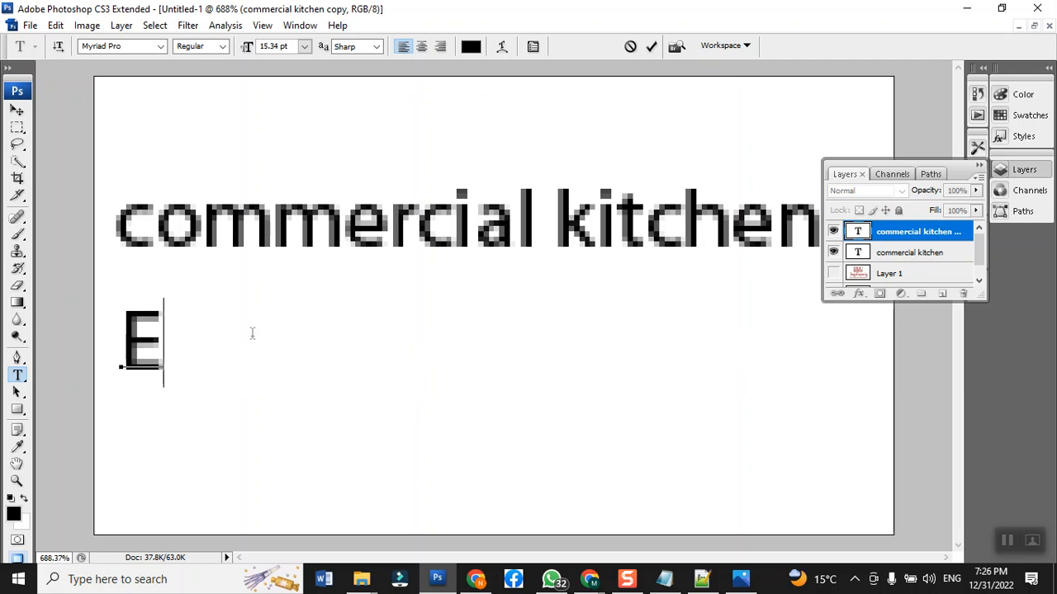
pyautogui.write('QUIPMENT')
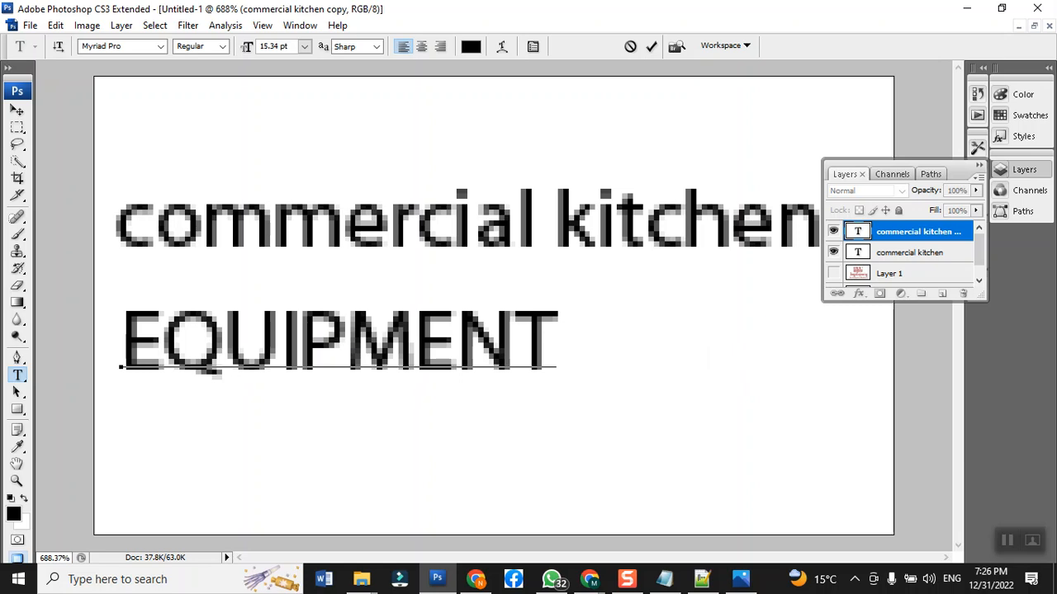
# - Enlarge the "EQUIPMENT" text to nearly the width of the line above and position it beneath that line
pyautogui.click(16, 110)
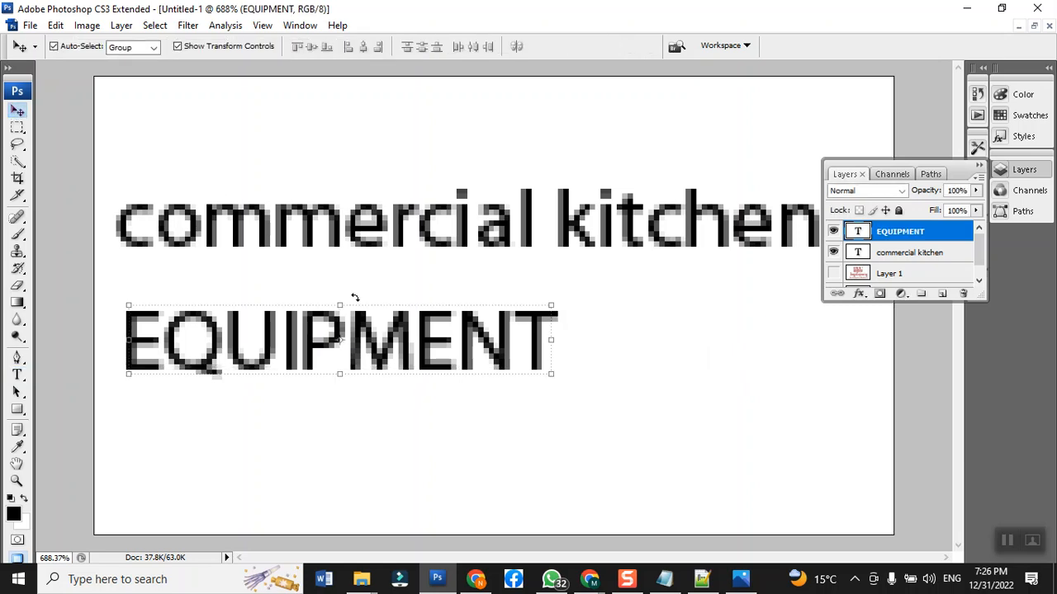
pyautogui.click(546, 377)
pyautogui.moveTo(552, 383); pyautogui.dragTo(860, 433)
pyautogui.moveTo(774, 398); pyautogui.dragTo(743, 395)
pyautogui.press('Return')
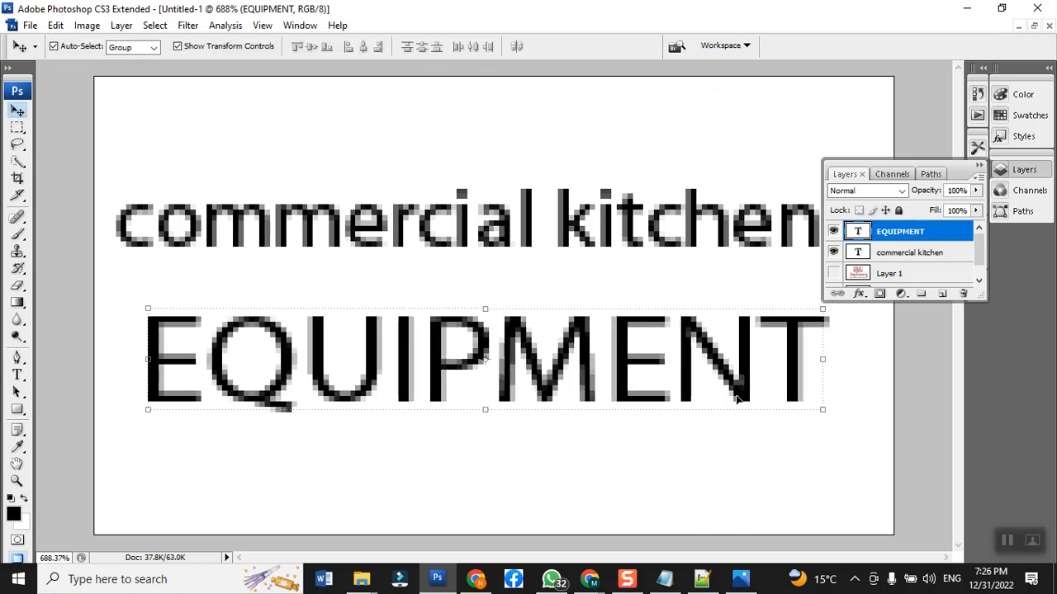
pyautogui.scroll(-1, 738, 400)
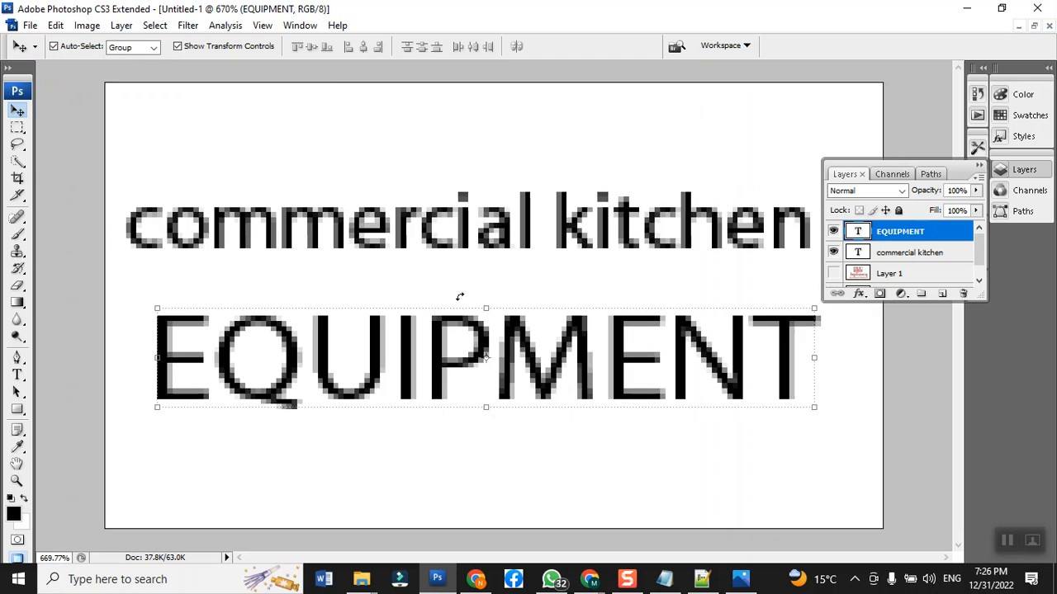
# - Start saving the logo under a new file and set the format to JPEG
pyautogui.click(30, 26)
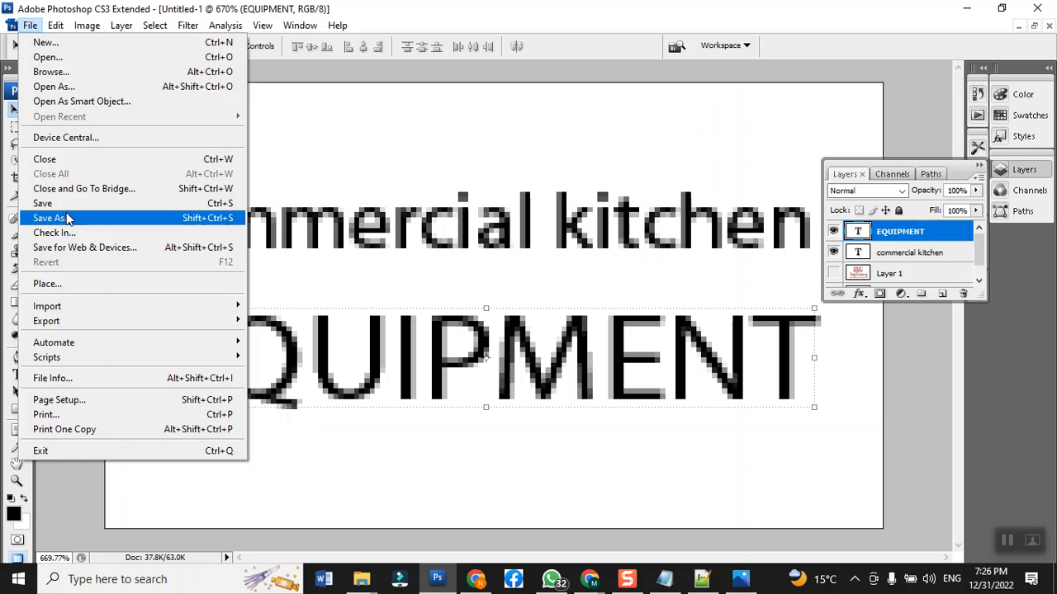
pyautogui.click(69, 218)
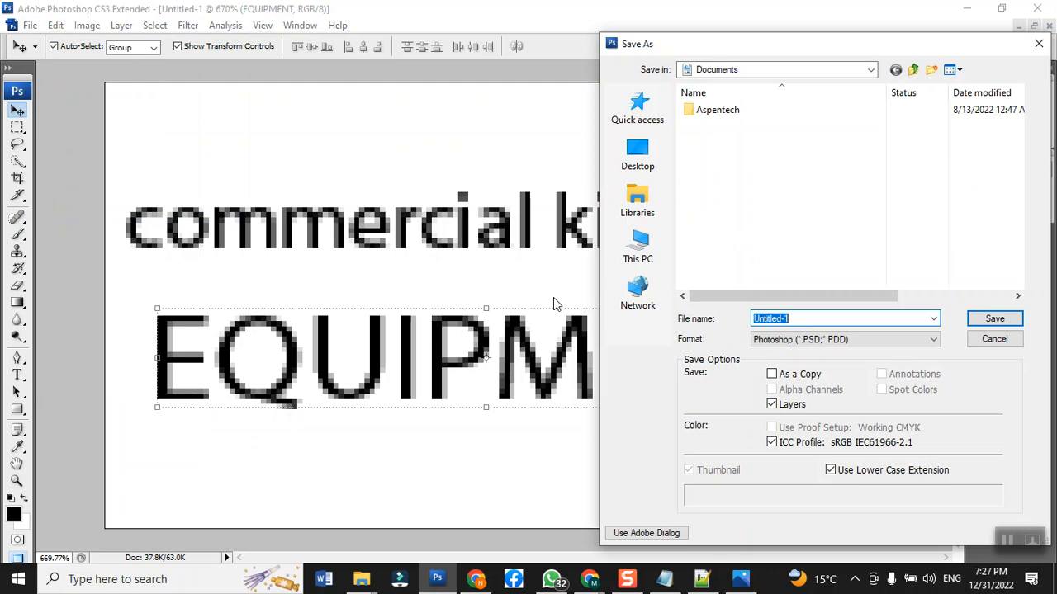
pyautogui.click(799, 344)
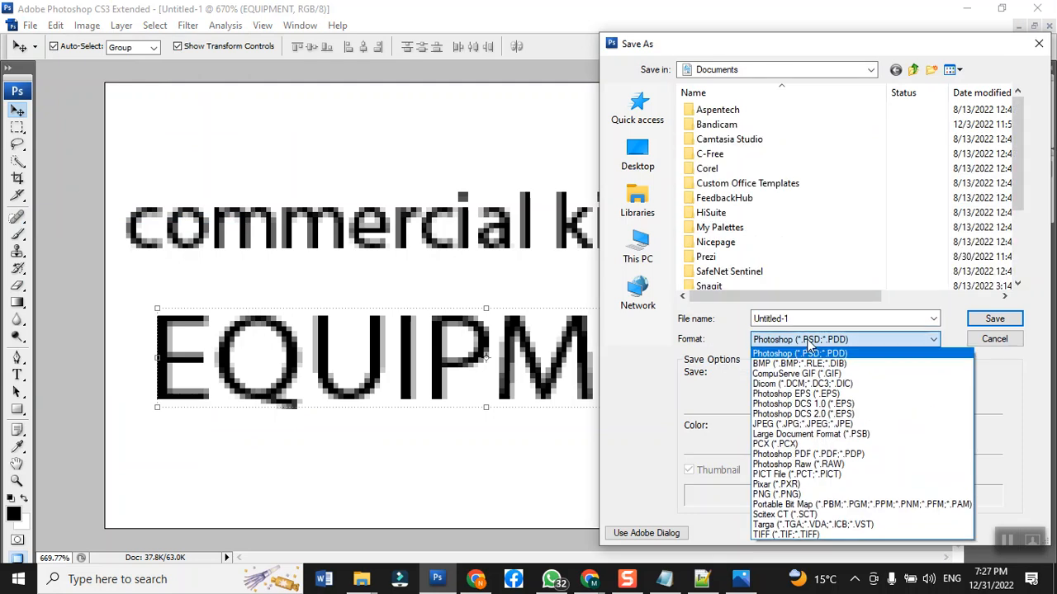
pyautogui.click(828, 425)
pyautogui.click(841, 319)
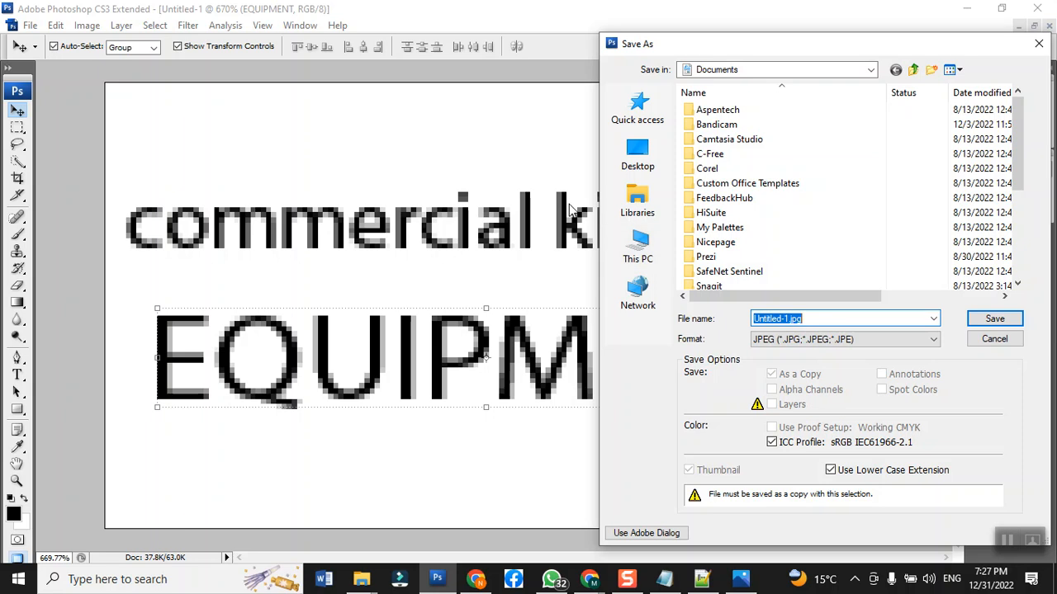
# - Browse the save location to the peak folder inside the DATA-2020-22 library
pyautogui.click(627, 212)
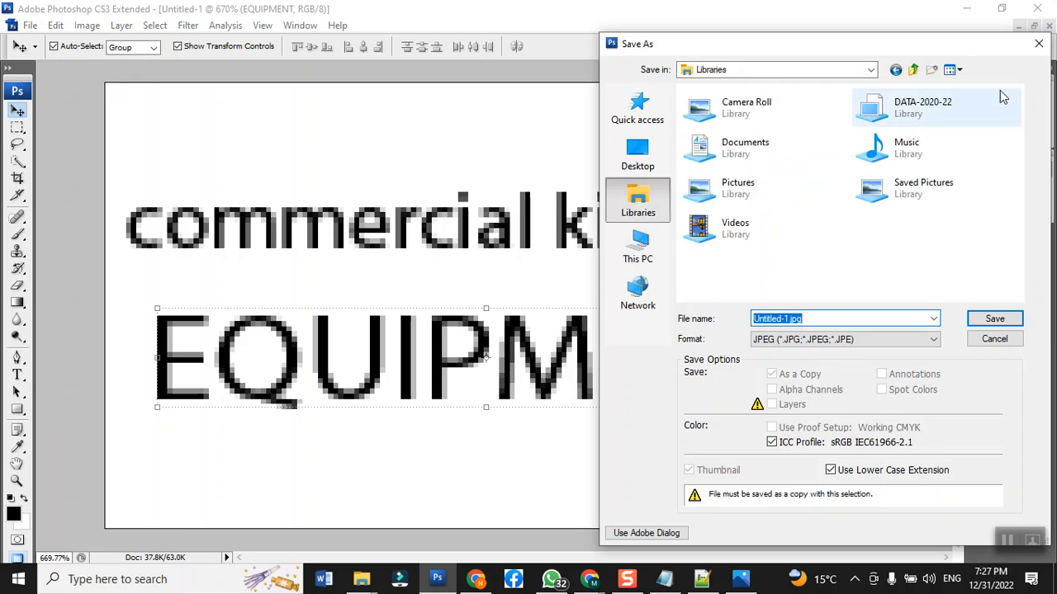
pyautogui.doubleClick(938, 108)
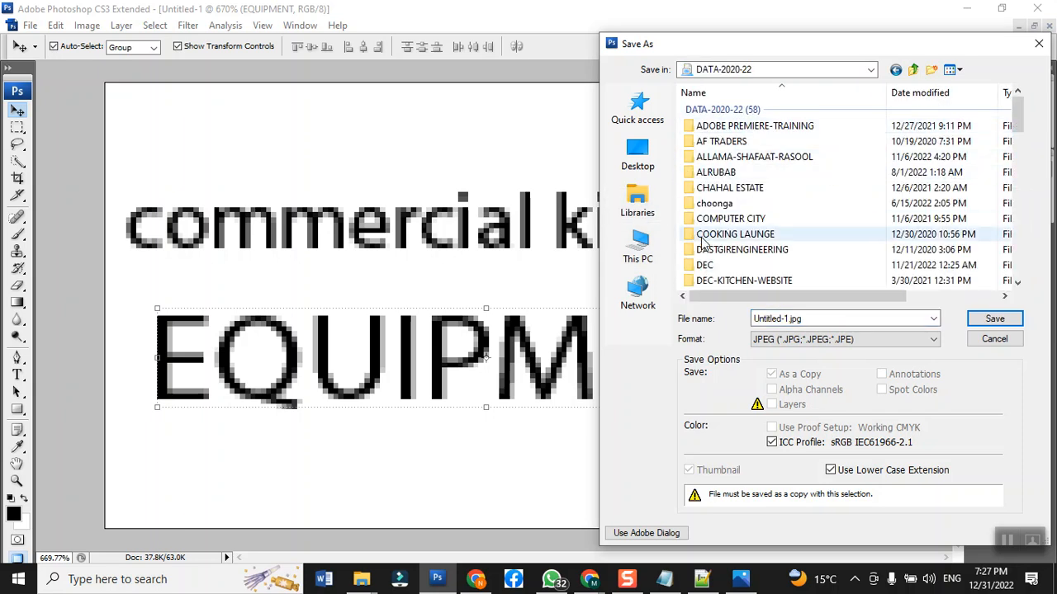
pyautogui.click(719, 128)
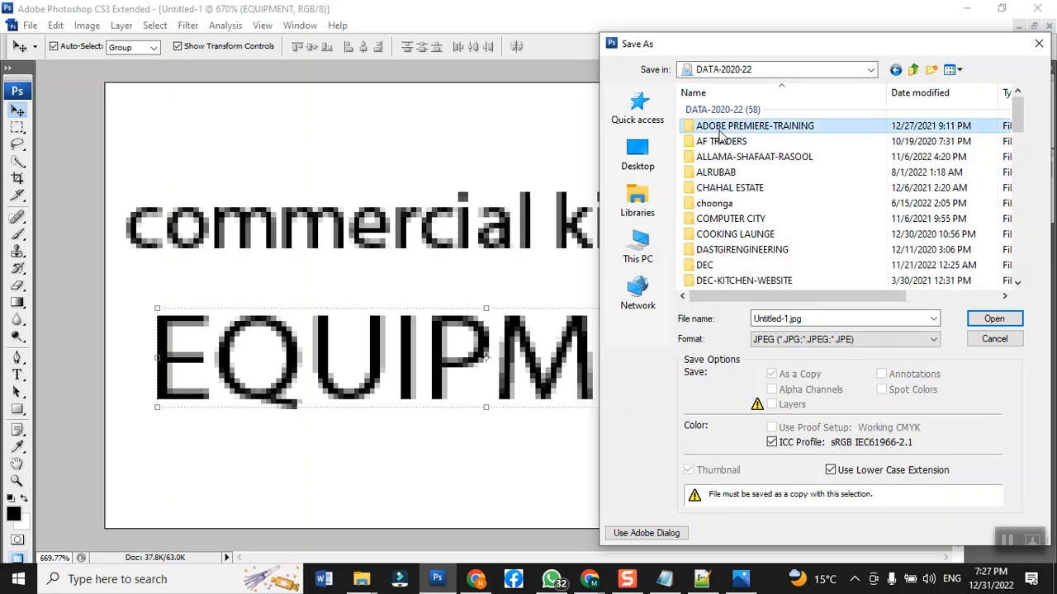
pyautogui.press('p')
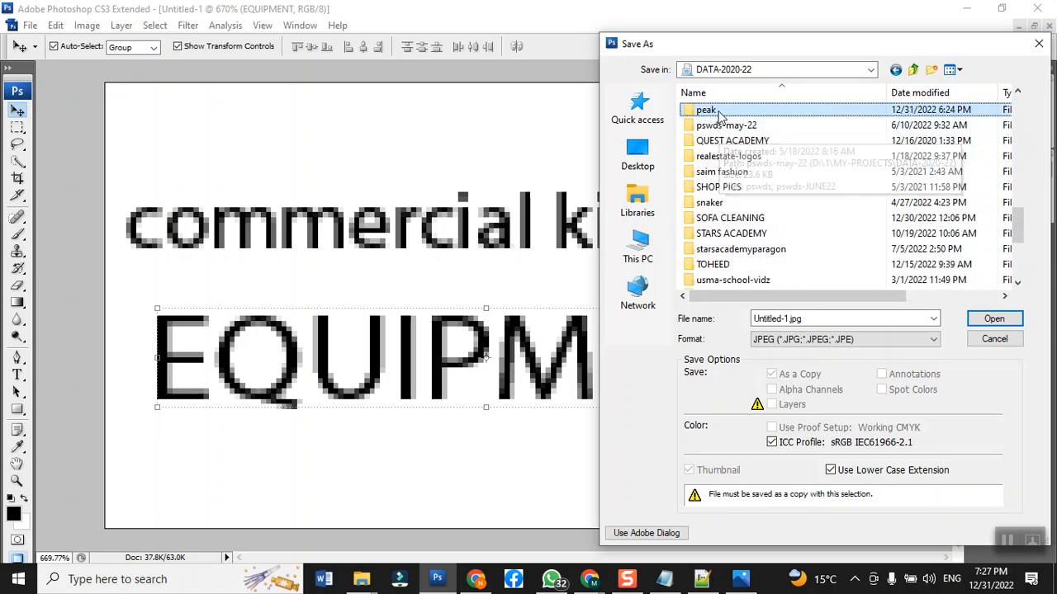
pyautogui.doubleClick(719, 116)
# - Find the dm-cantt-branch folder inside peak and open it as the save location
pyautogui.press('p')
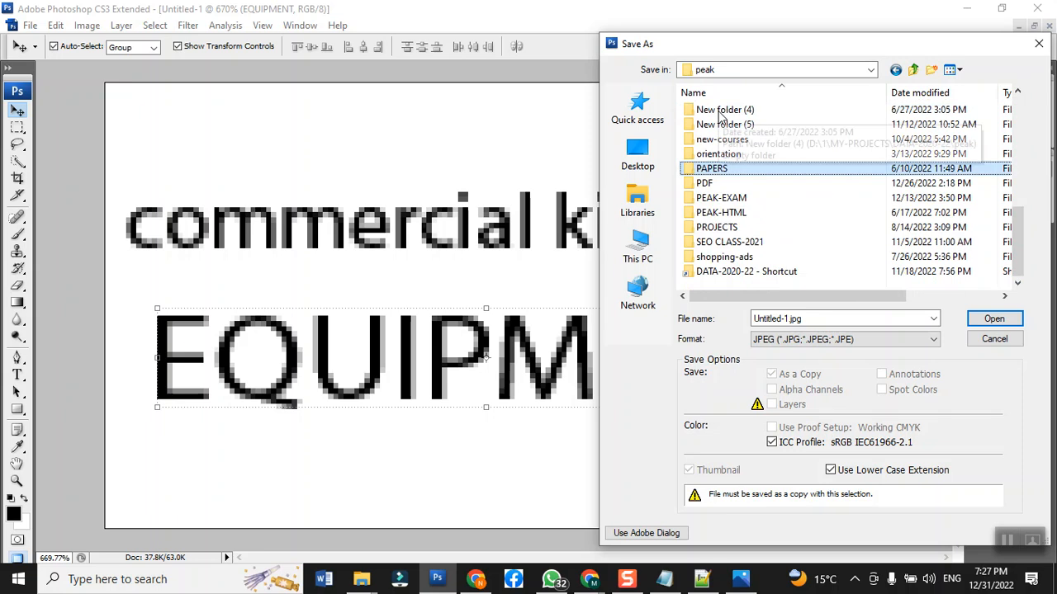
pyautogui.press('d')
pyautogui.press('p')
pyautogui.press('p')
pyautogui.press('p')
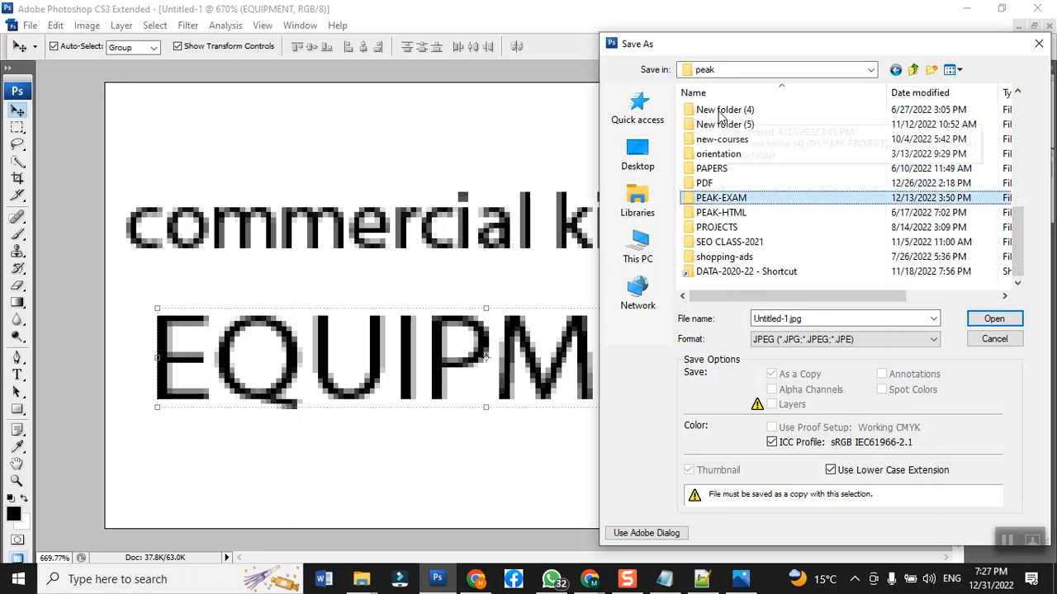
pyautogui.press('p')
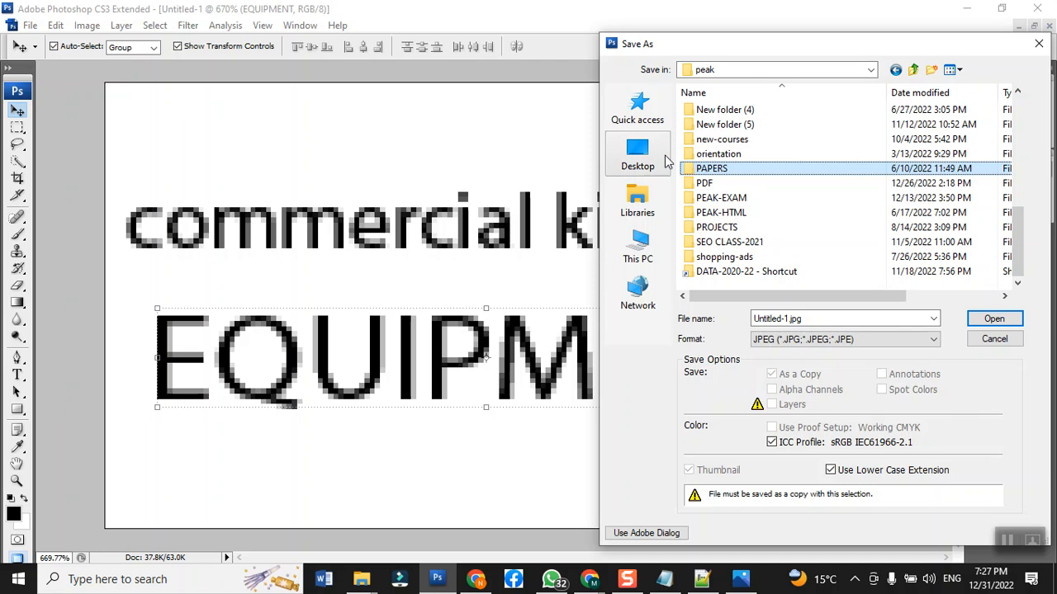
pyautogui.click(702, 142)
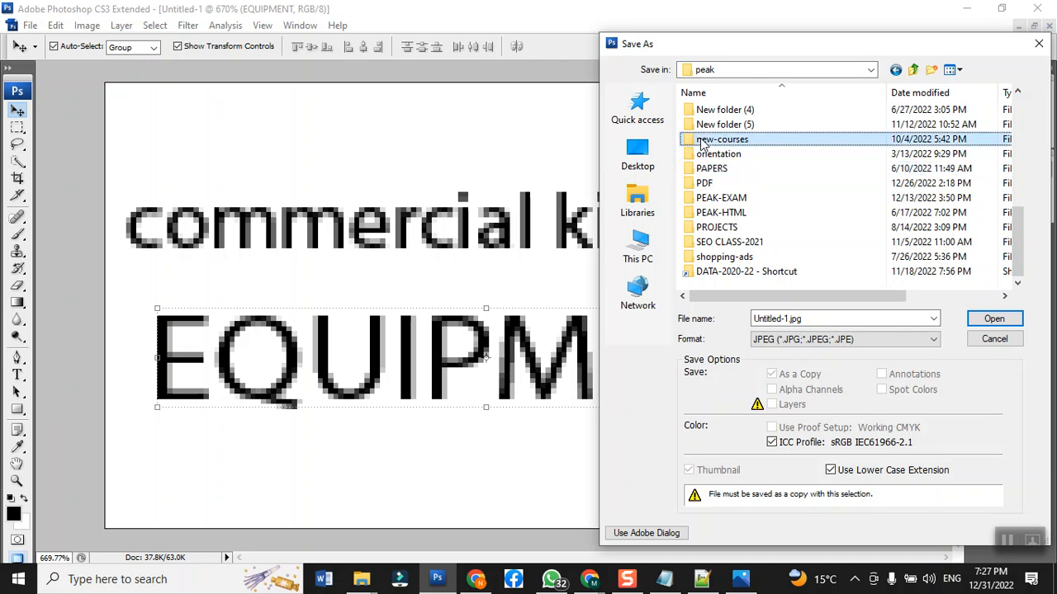
pyautogui.press('d')
pyautogui.press('d')
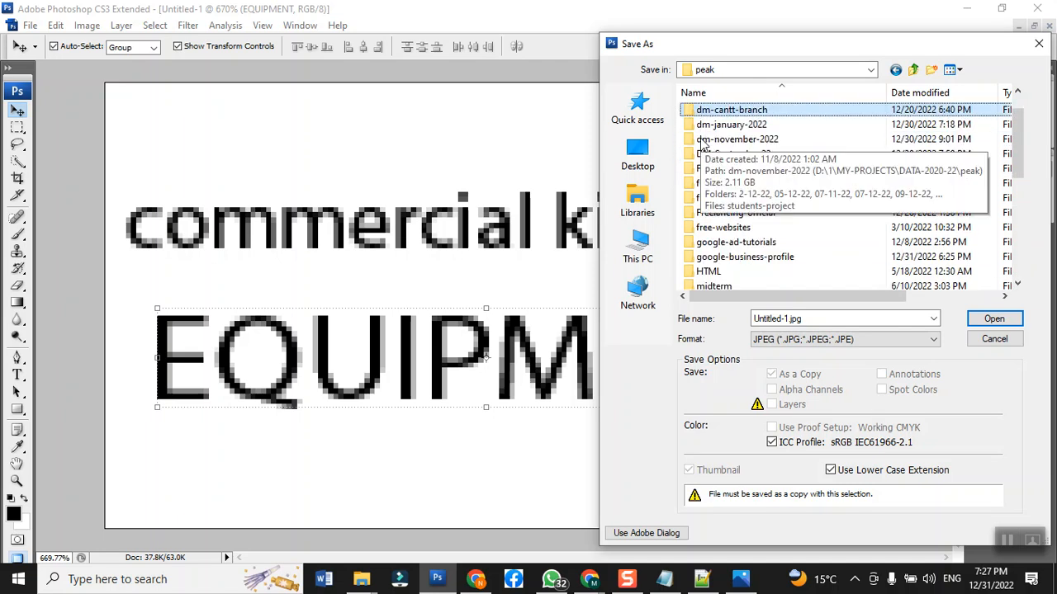
pyautogui.doubleClick(715, 111)
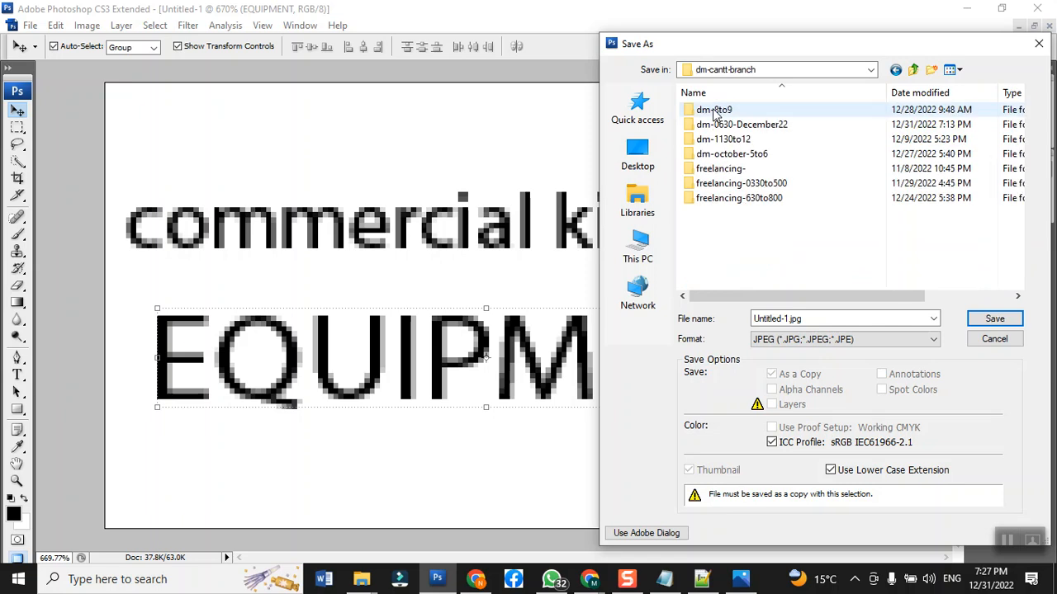
# - Set the save location to the images folder inside dm-0630-December22 > dastgir
pyautogui.doubleClick(726, 124)
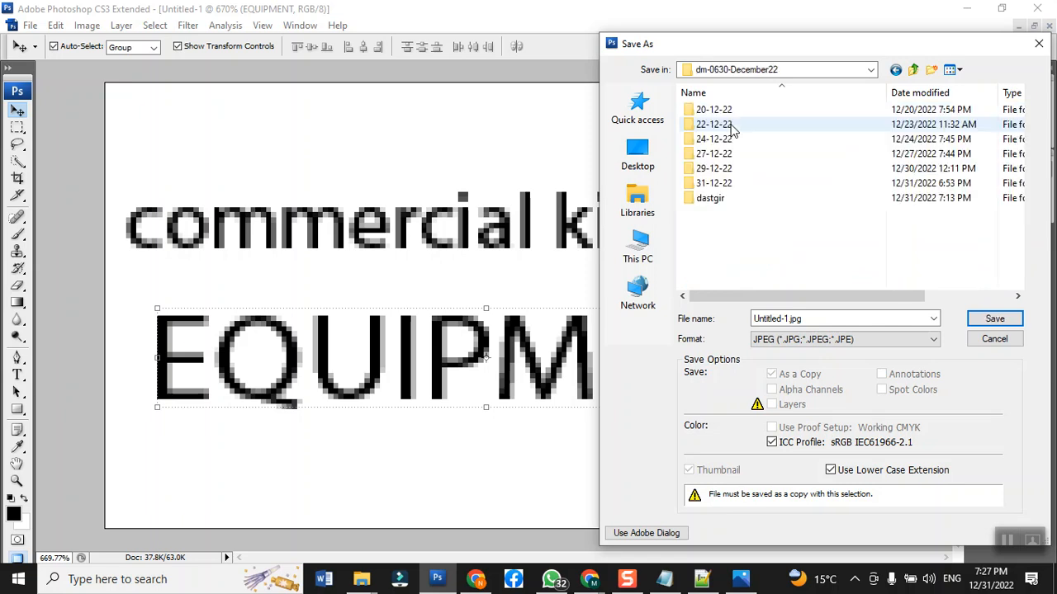
pyautogui.click(720, 207)
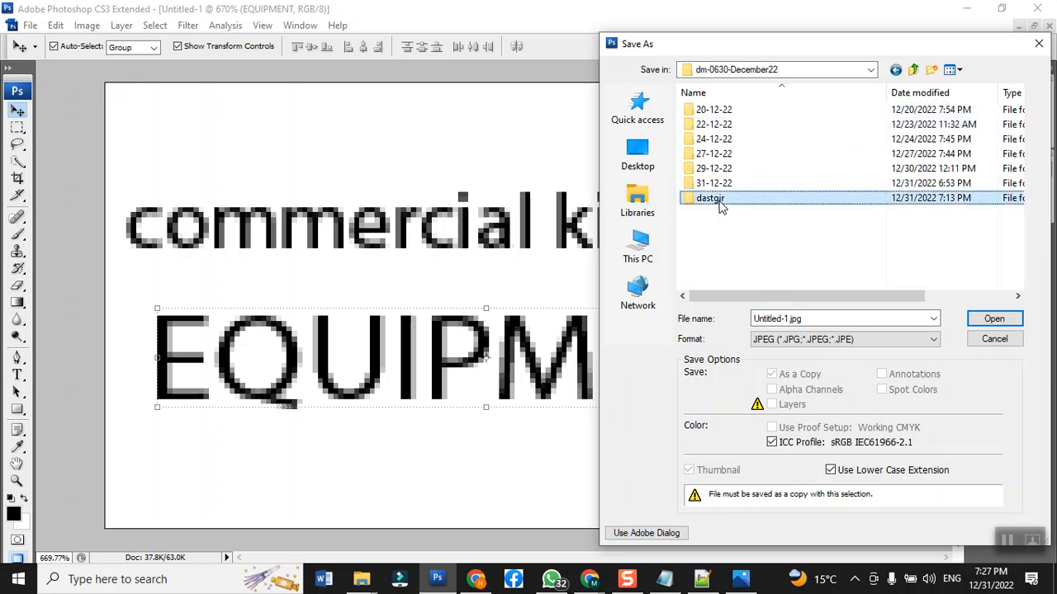
pyautogui.doubleClick(719, 207)
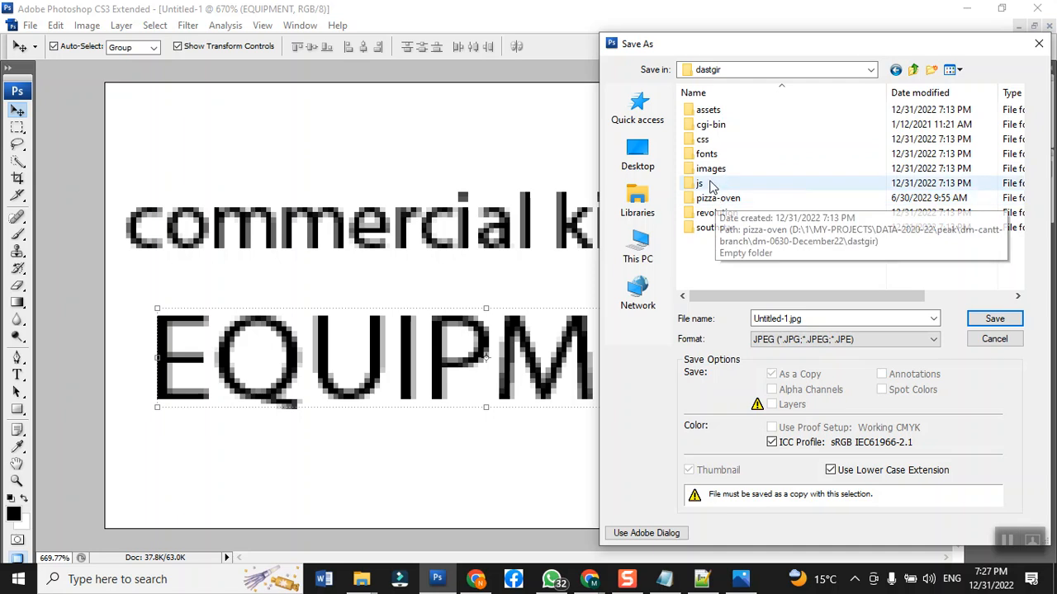
pyautogui.click(710, 179)
pyautogui.doubleClick(708, 171)
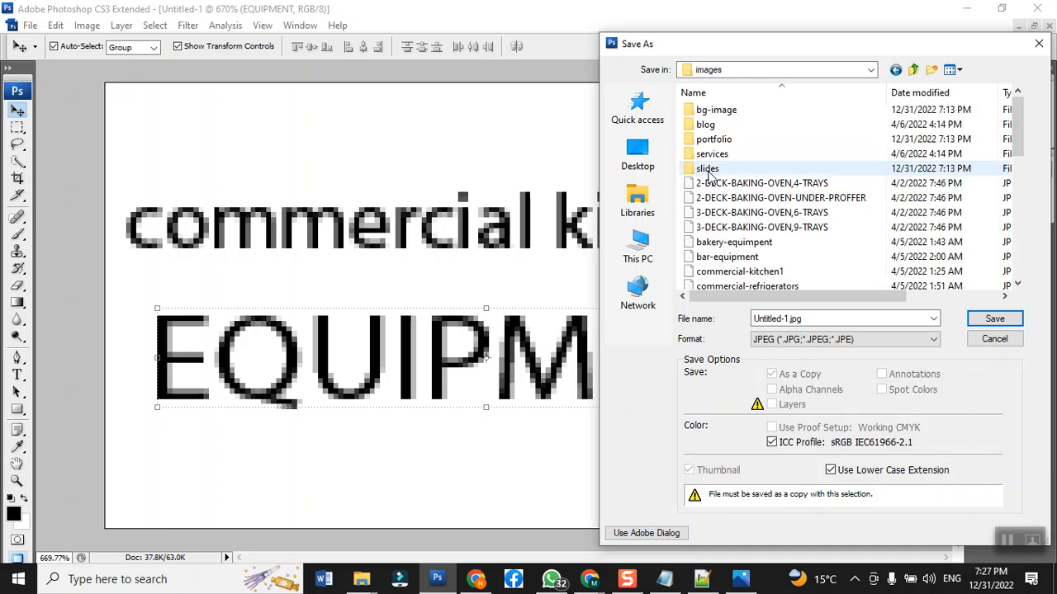
# - Save the logo over the existing logo-img JPEG, replacing that file at High quality 8 with Baseline ("Standard") format
pyautogui.moveTo(1018, 140); pyautogui.dragTo(1021, 185)
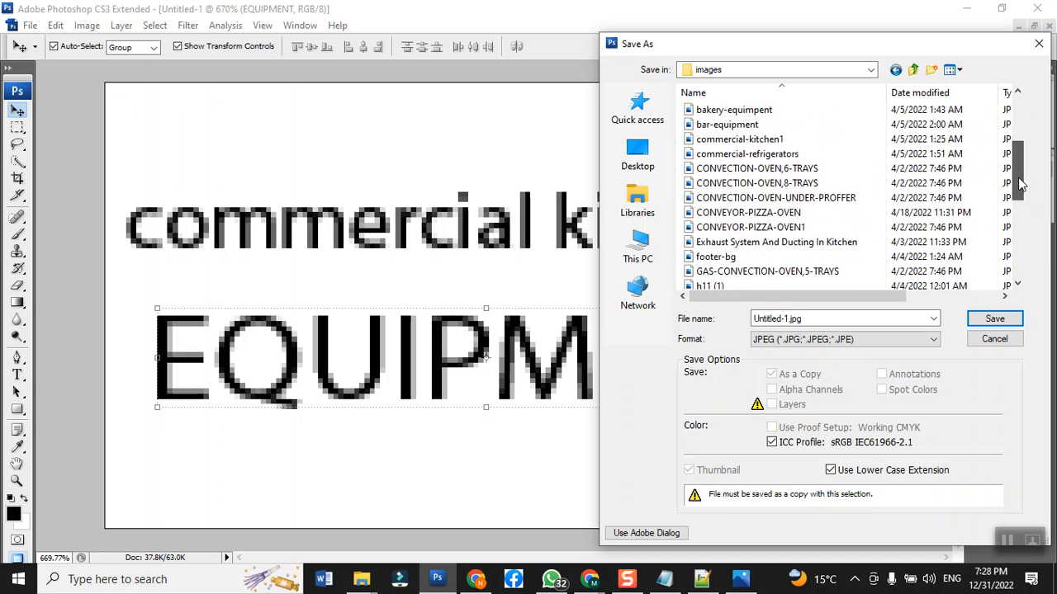
pyautogui.click(814, 182)
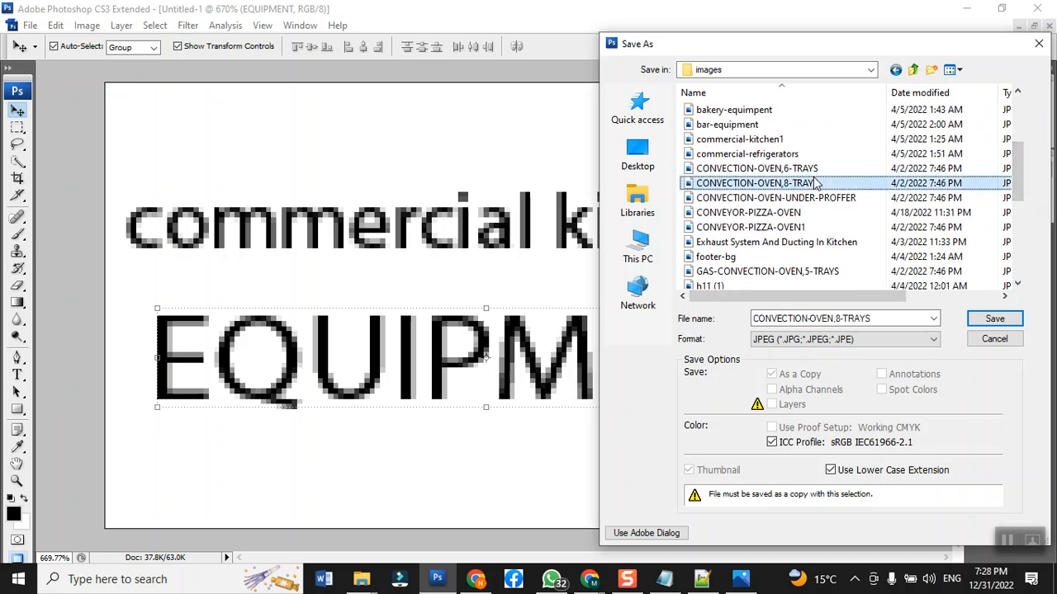
pyautogui.press('l')
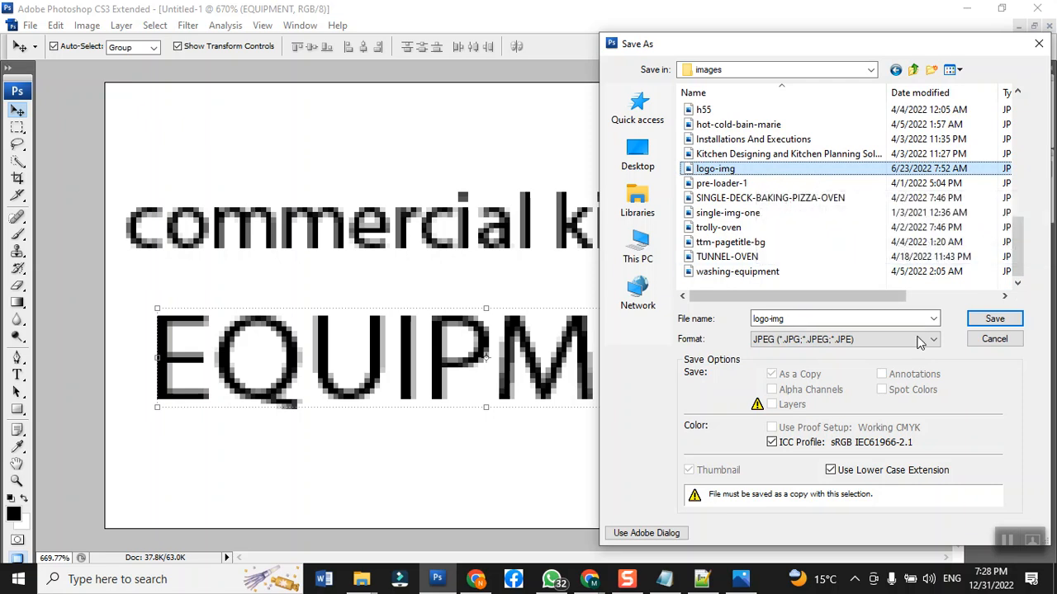
pyautogui.click(980, 324)
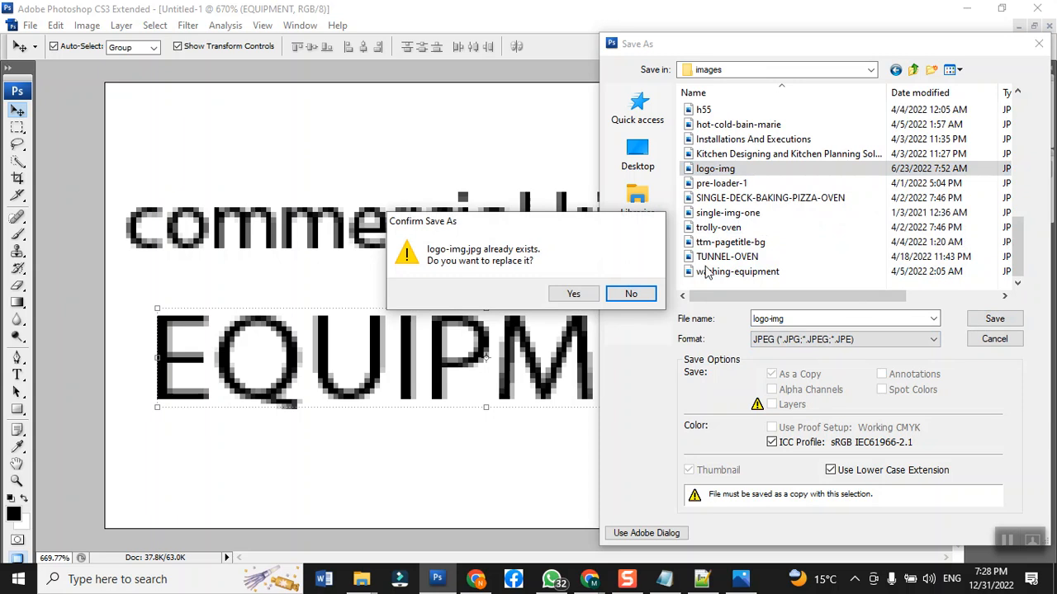
pyautogui.click(573, 296)
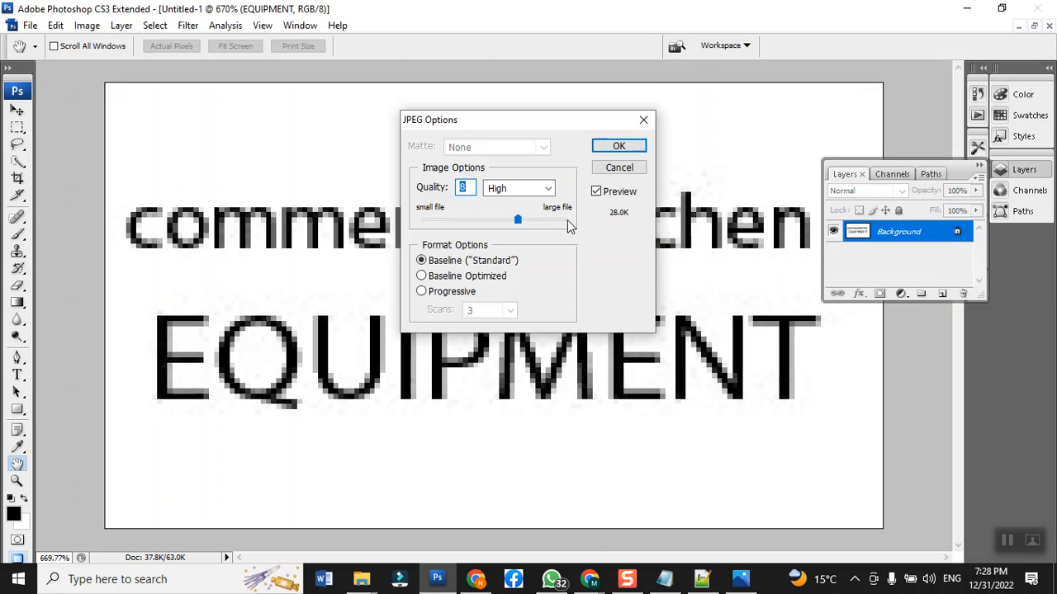
pyautogui.click(607, 146)
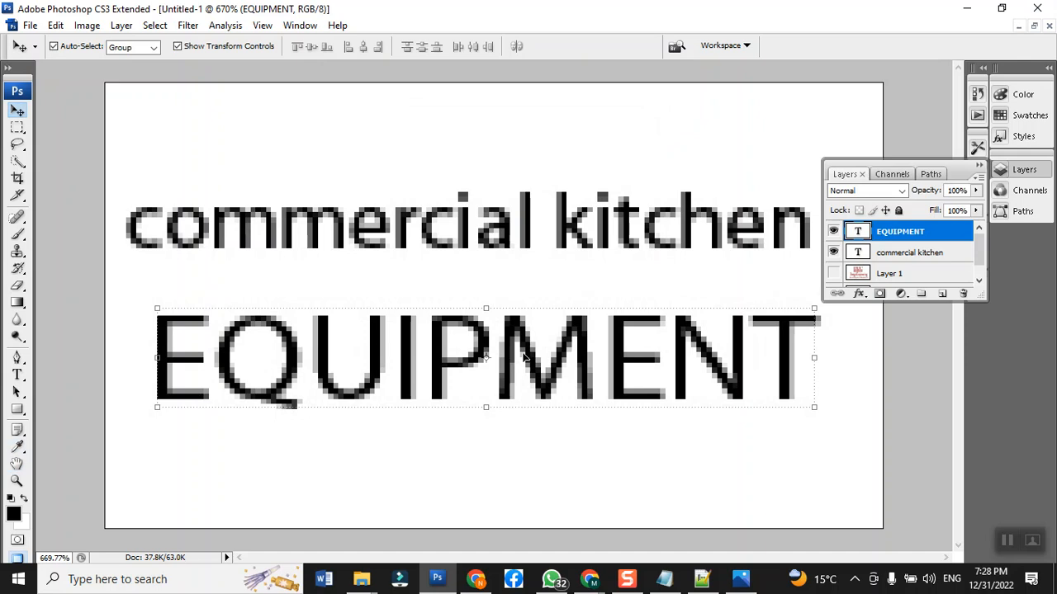
# - Switch to the Chrome window showing the Dastgir Engineering page and reload it to check the header logo
pyautogui.click(602, 589)
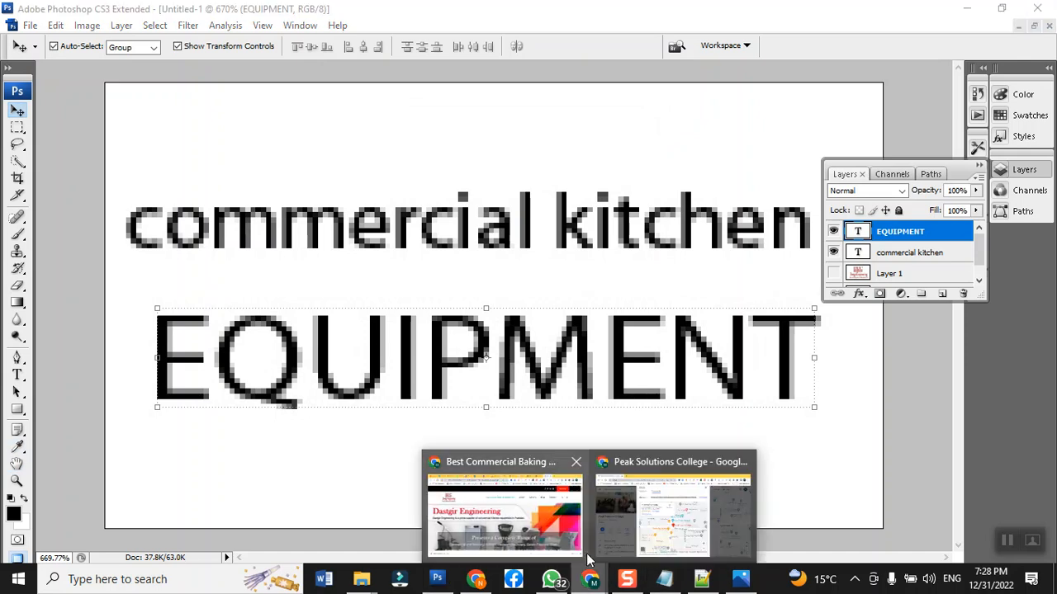
pyautogui.click(535, 523)
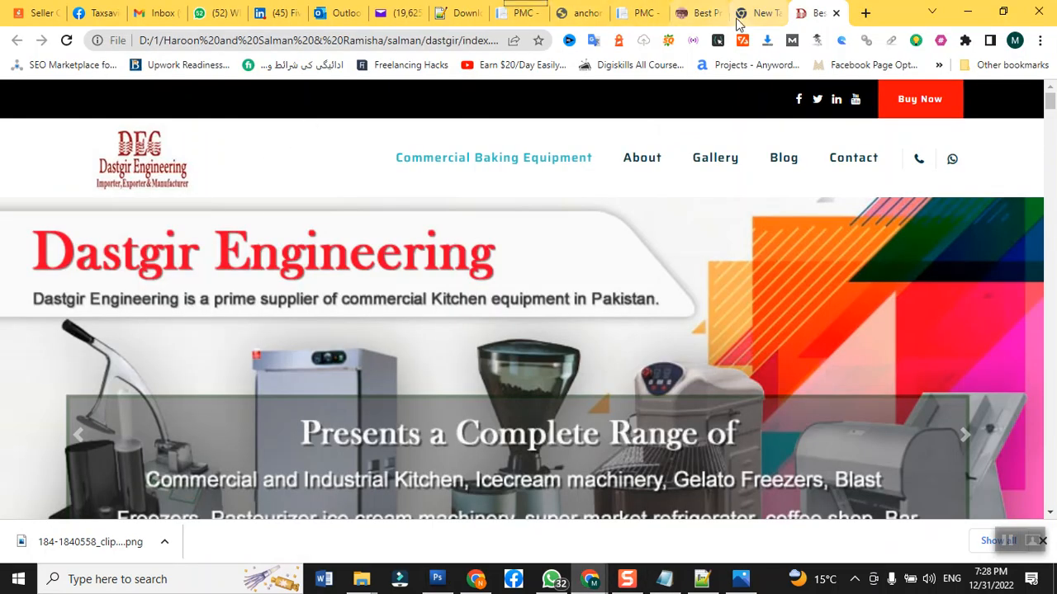
pyautogui.rightClick(818, 12)
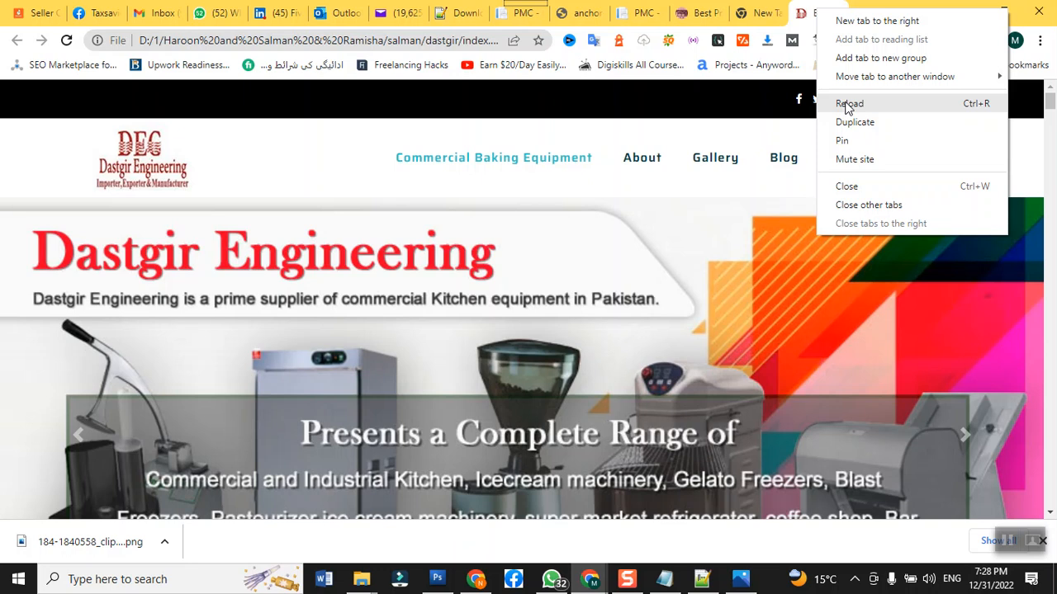
pyautogui.click(848, 102)
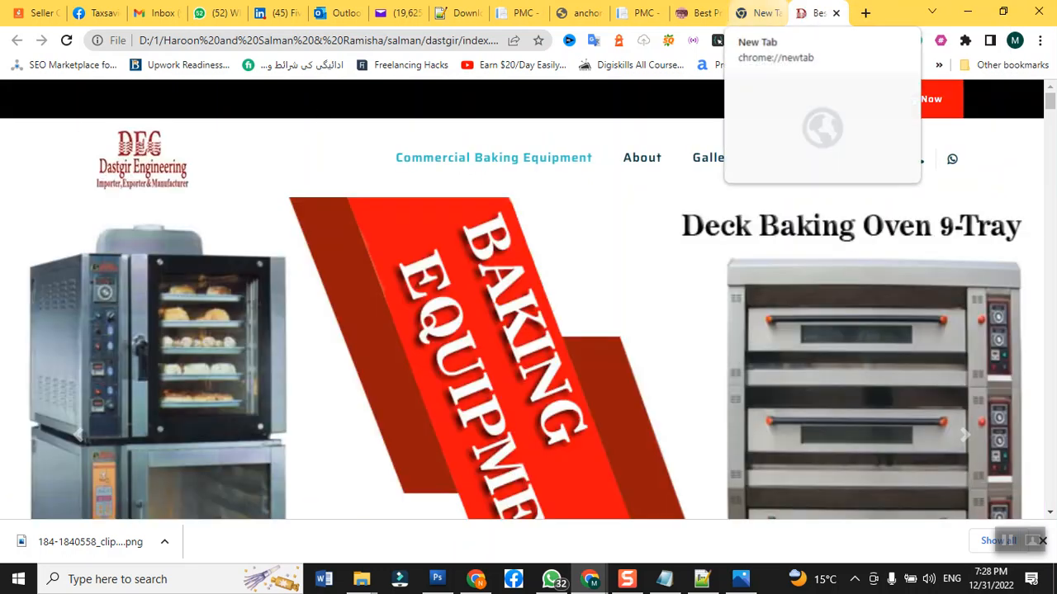
# - Switch to File Explorer and open the dm-cantt-branch folder inside peak
pyautogui.moveTo(363, 582)
pyautogui.click(303, 518)
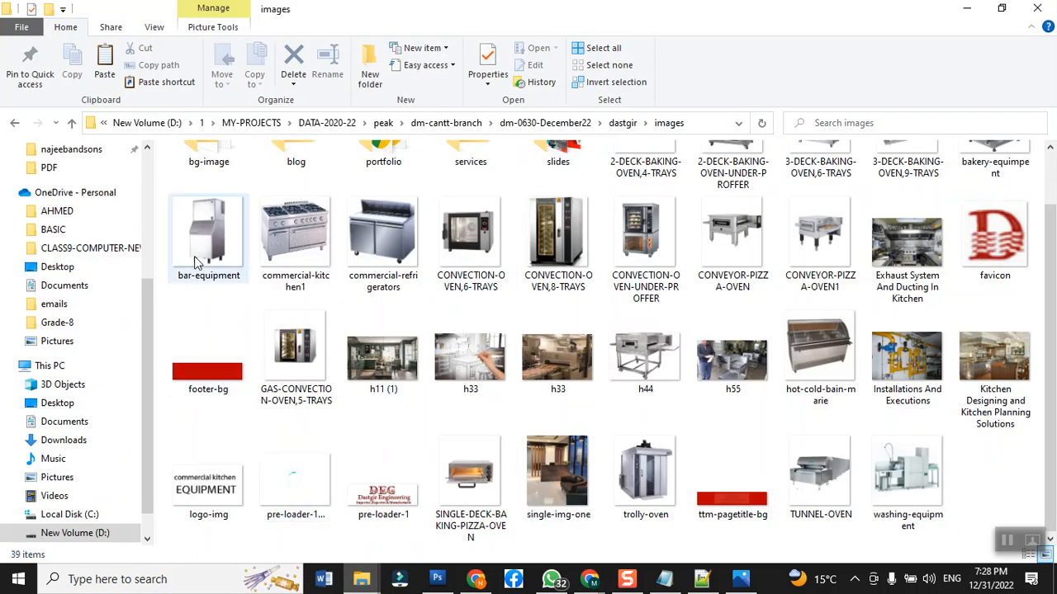
pyautogui.scroll(2, 97, 259)
pyautogui.scroll(3, 97, 259)
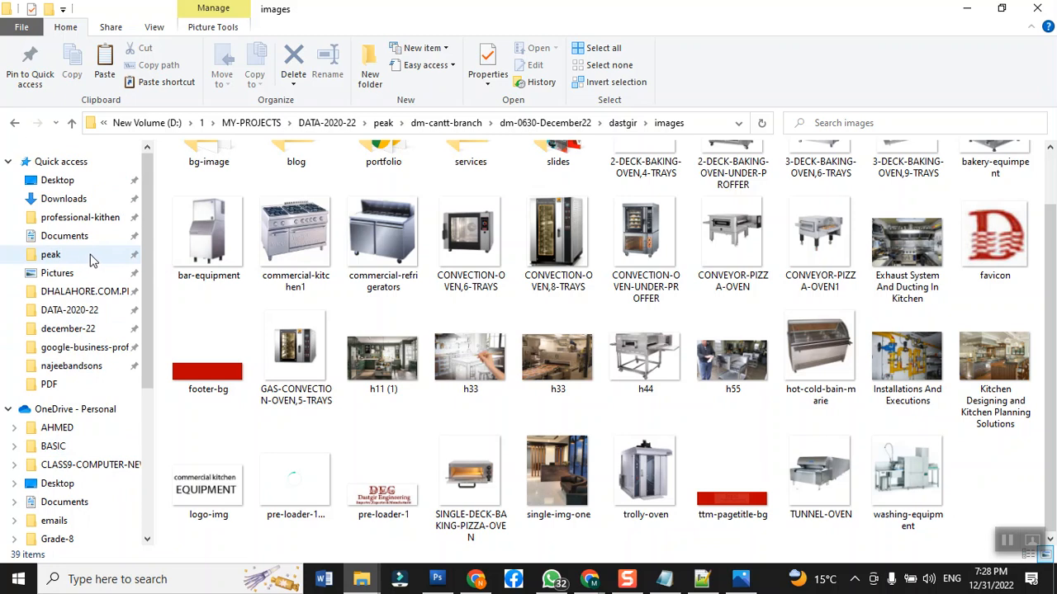
pyautogui.click(83, 262)
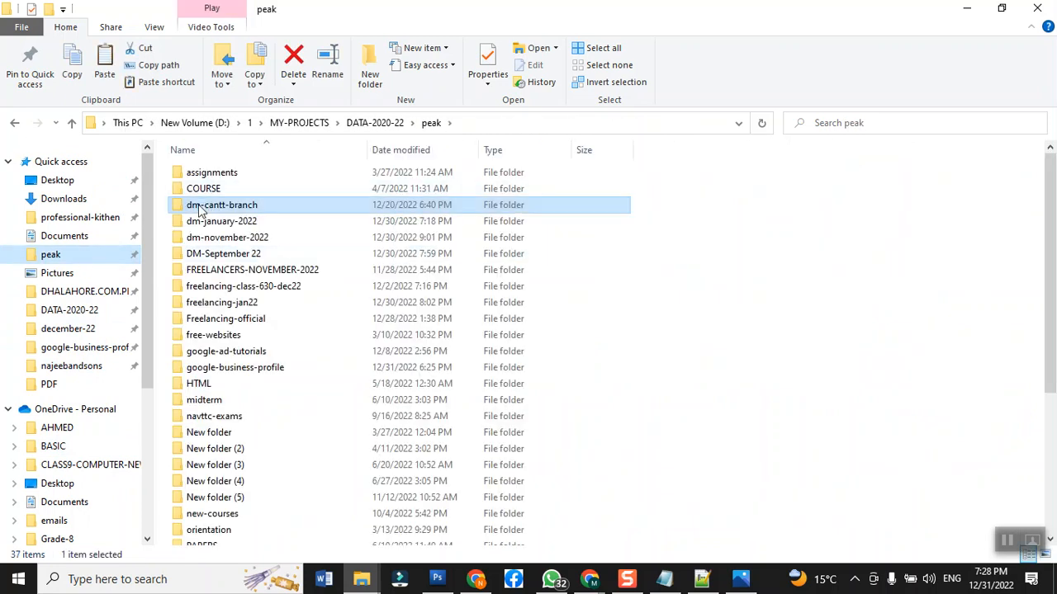
pyautogui.click(228, 238)
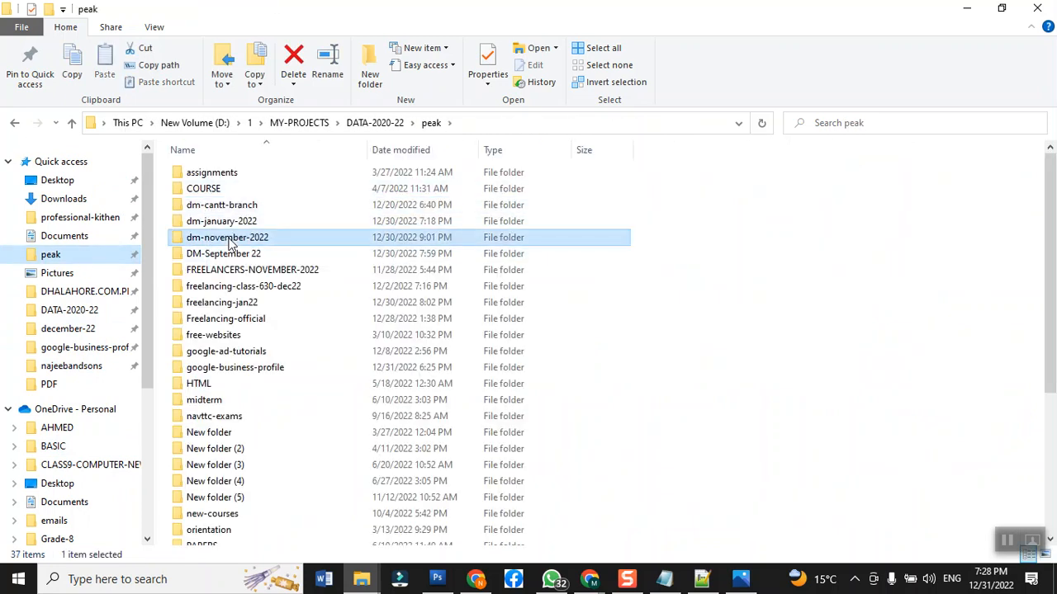
pyautogui.click(227, 210)
pyautogui.doubleClick(227, 212)
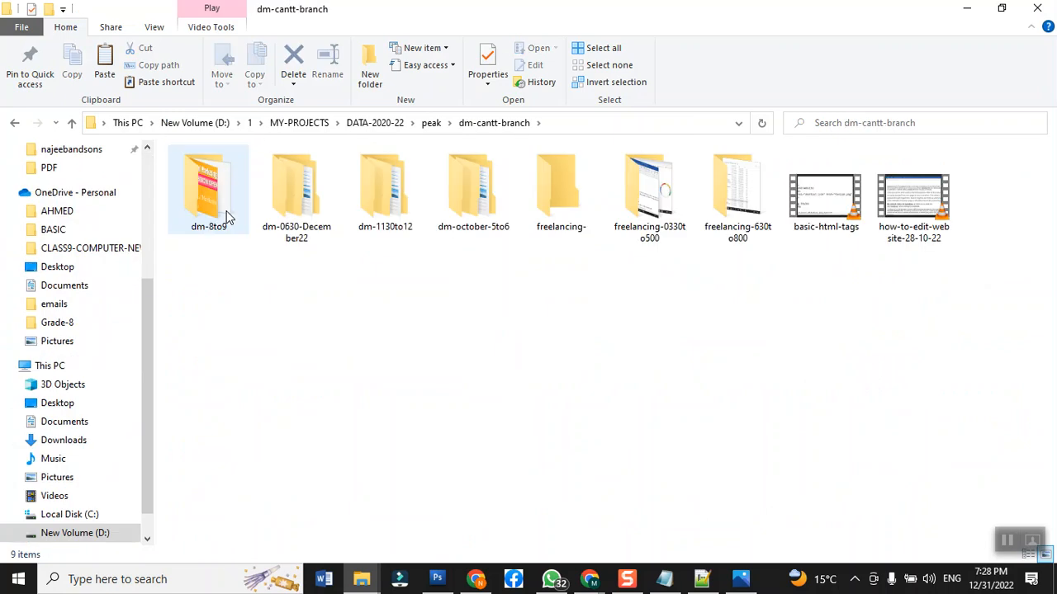
# - Open the index page from dm-0630-December22 > dastgir in the browser to check its header logo
pyautogui.doubleClick(267, 212)
pyautogui.doubleClick(197, 272)
pyautogui.doubleClick(198, 435)
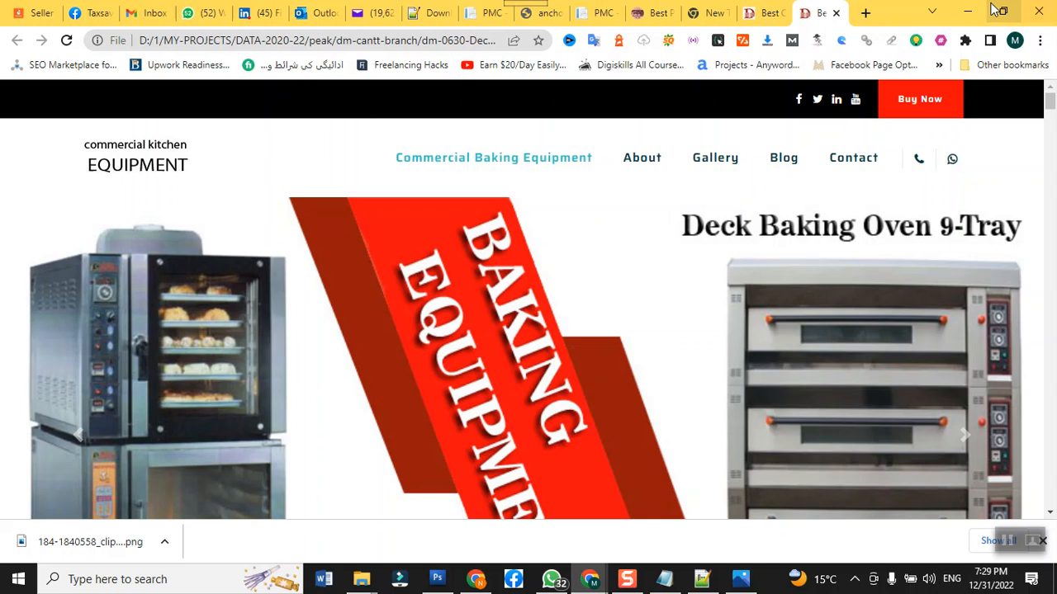
# - Search Google in a new tab for "commercial kitchen pn g logo" and show the image results
pyautogui.click(865, 13)
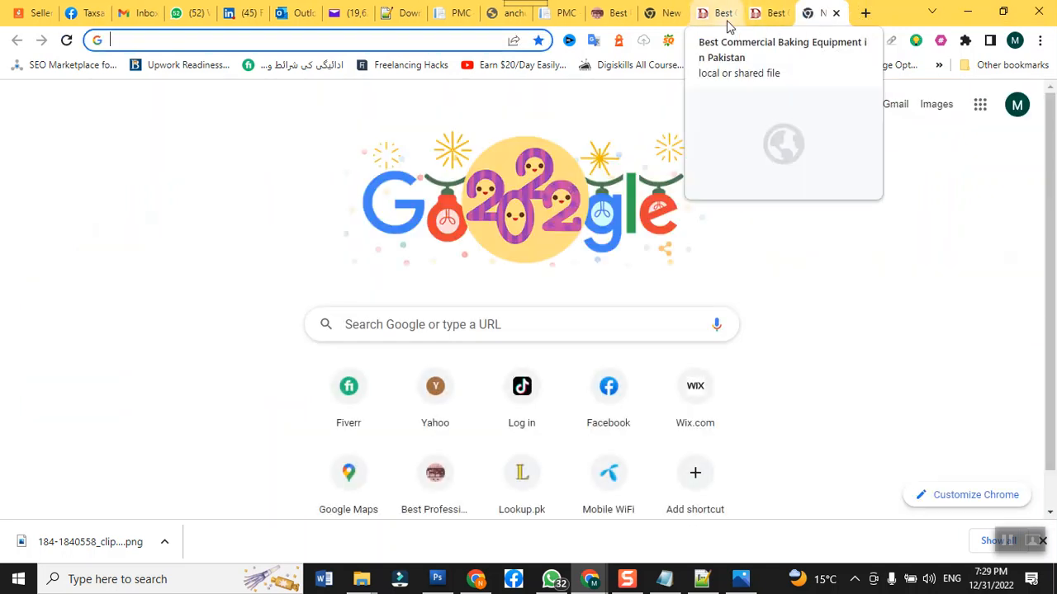
pyautogui.write('commercial')
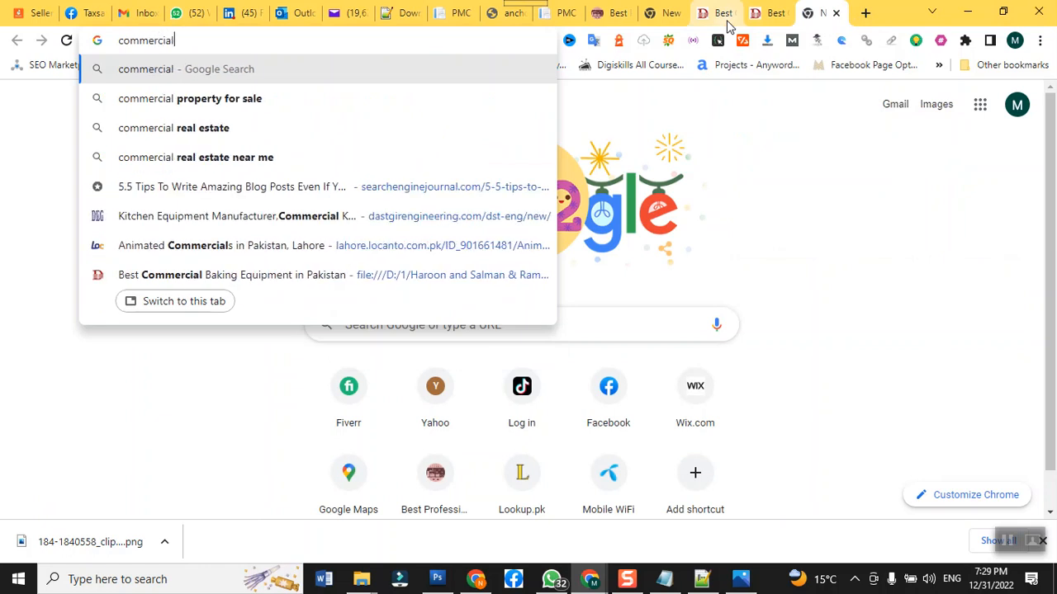
pyautogui.write(' kitchen p')
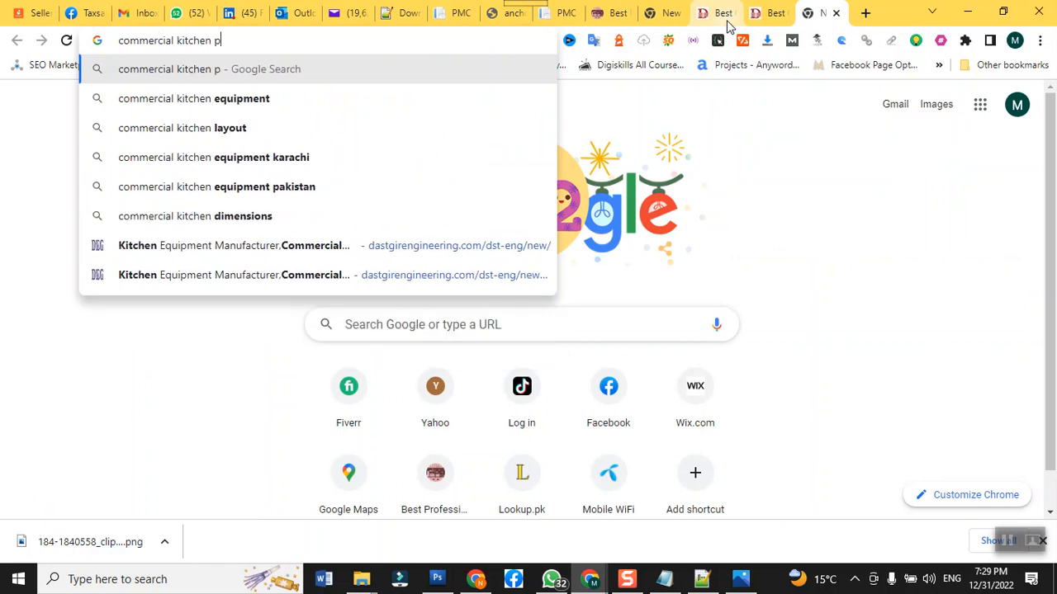
pyautogui.write('n g logo')
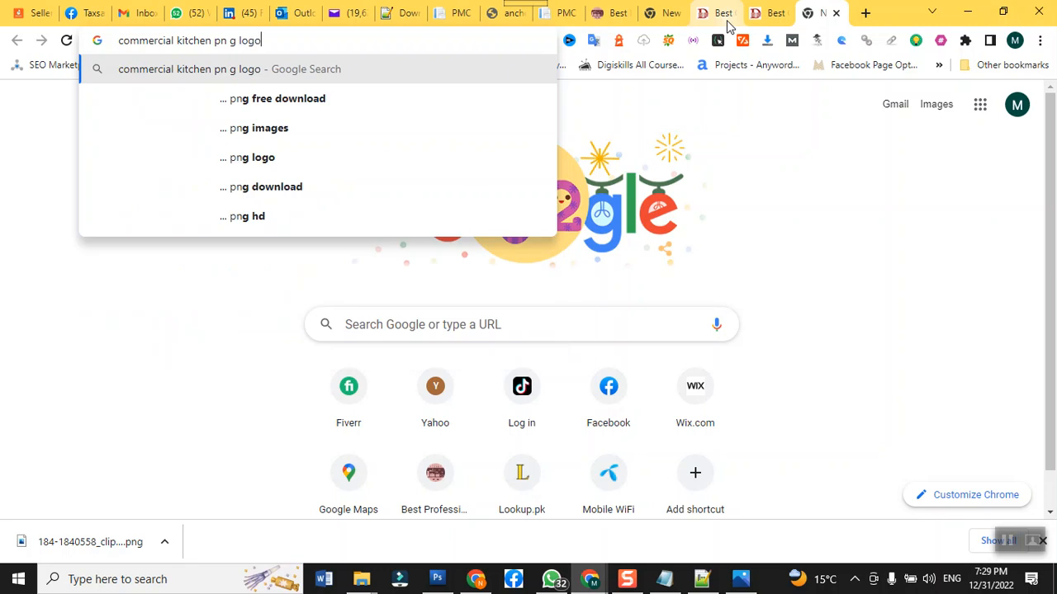
pyautogui.press('Return')
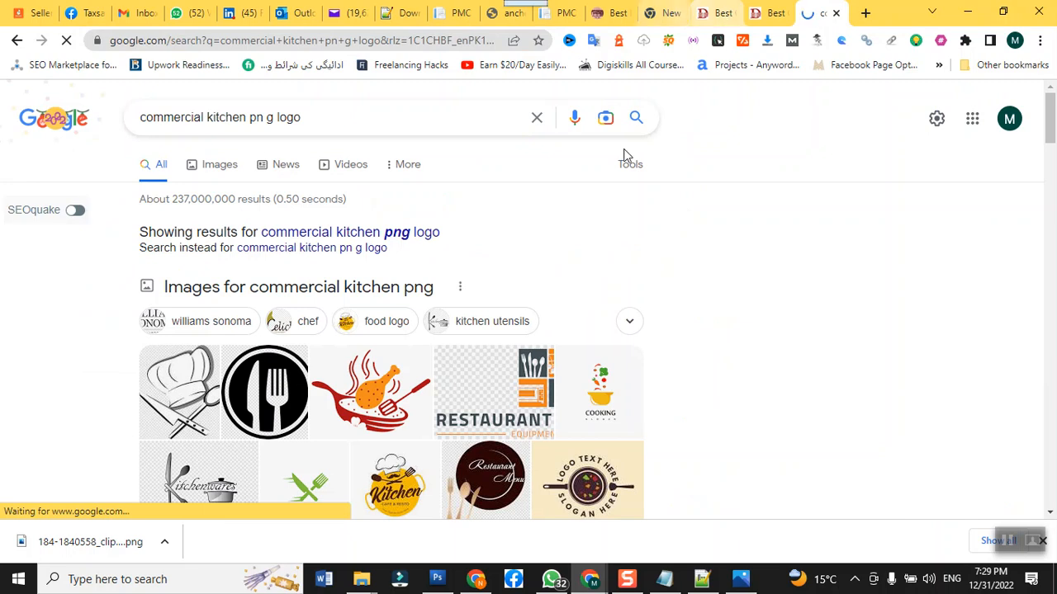
pyautogui.scroll(-2, 615, 424)
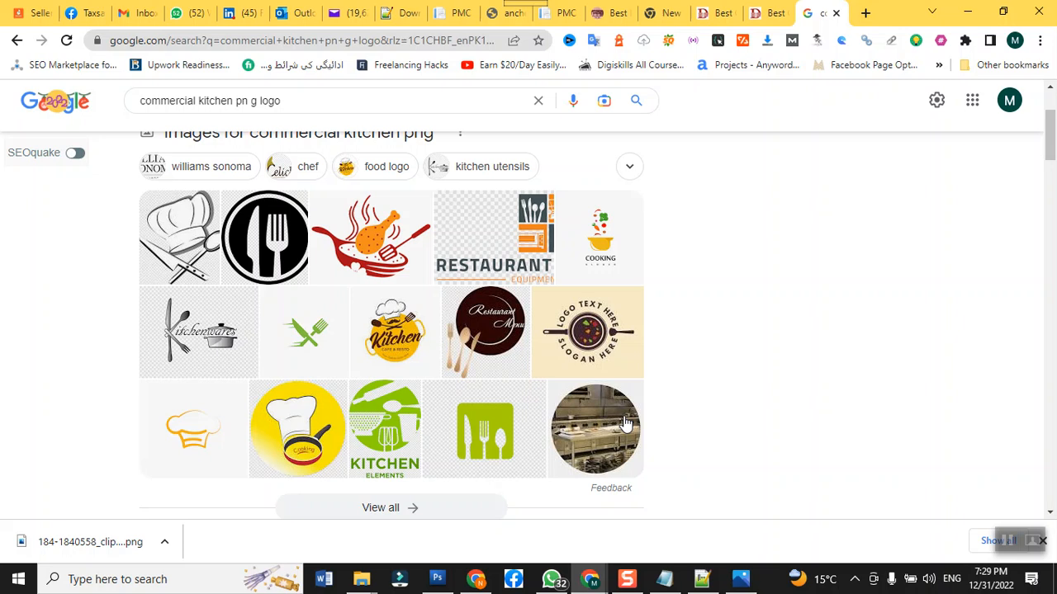
pyautogui.scroll(3, 623, 424)
pyautogui.click(219, 167)
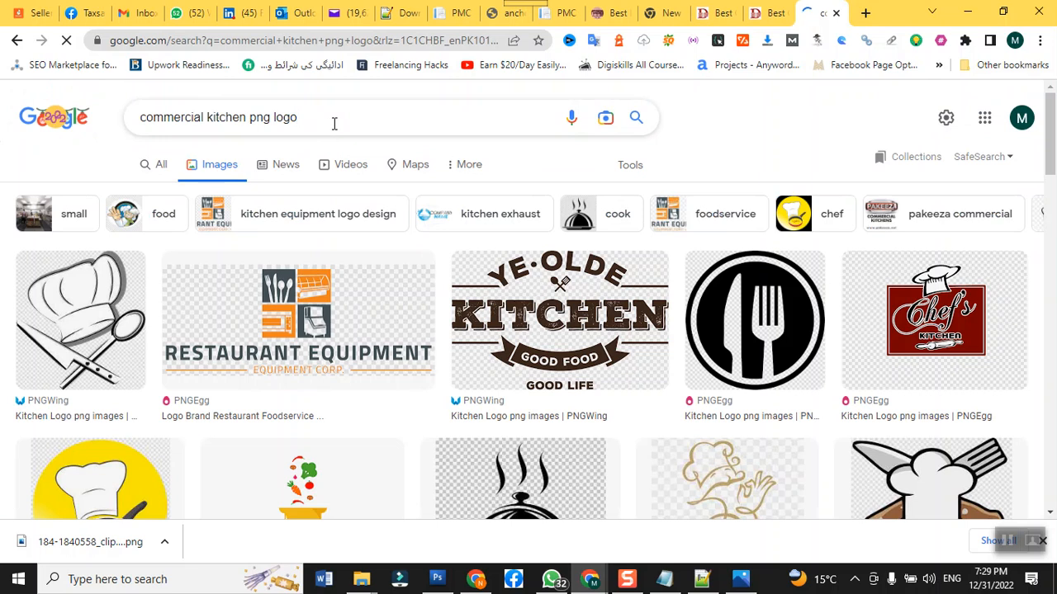
# - Find the red gear-shaped Commercial Kitchen Mechanics logo from Logo Arena and copy its preview image from the search results
pyautogui.scroll(-3, 573, 286)
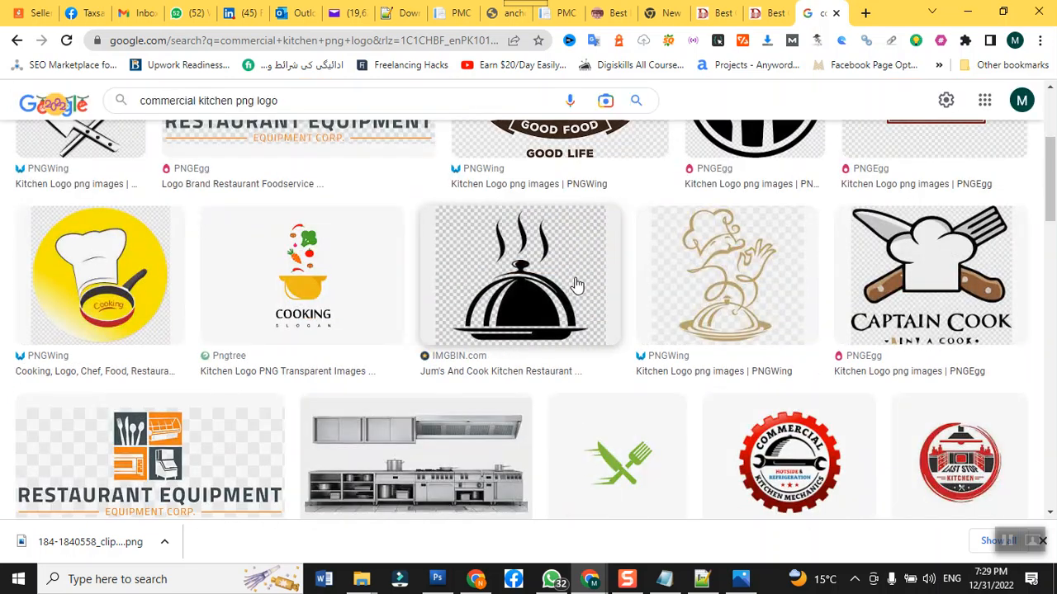
pyautogui.scroll(-3, 345, 423)
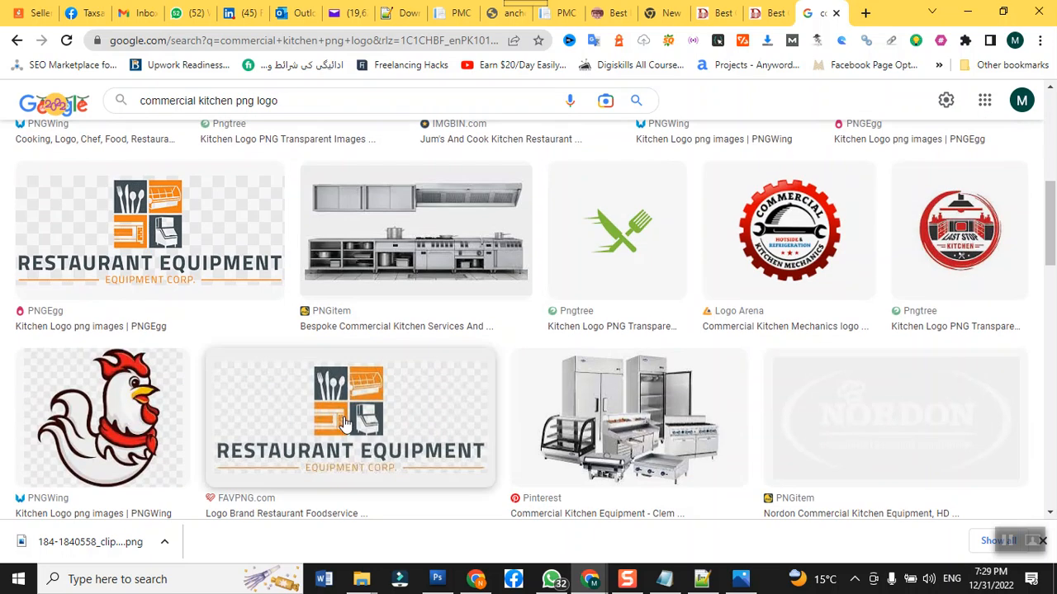
pyautogui.click(754, 252)
pyautogui.click(753, 252)
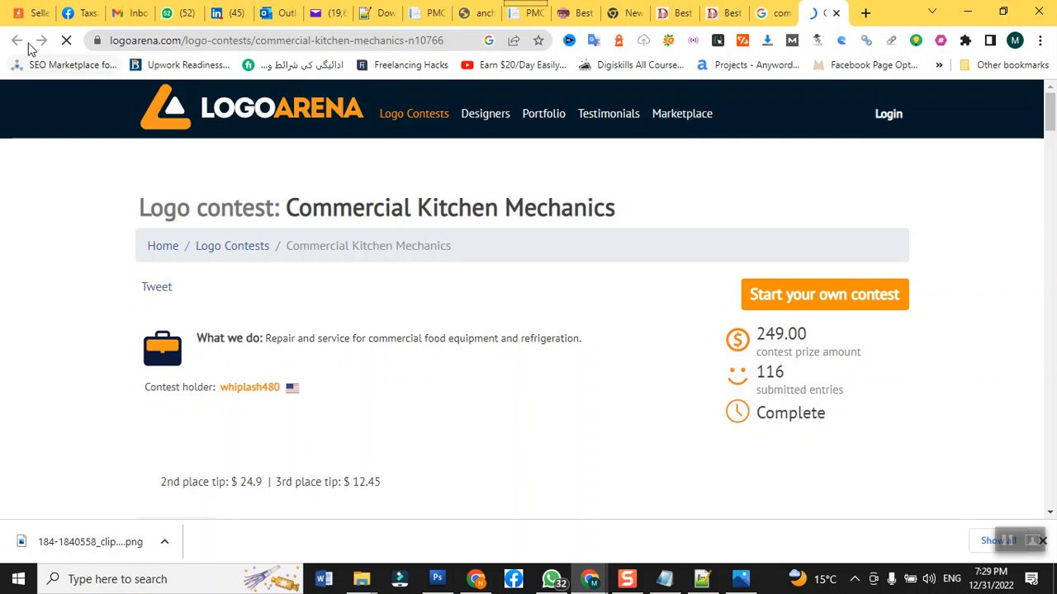
pyautogui.click(766, 11)
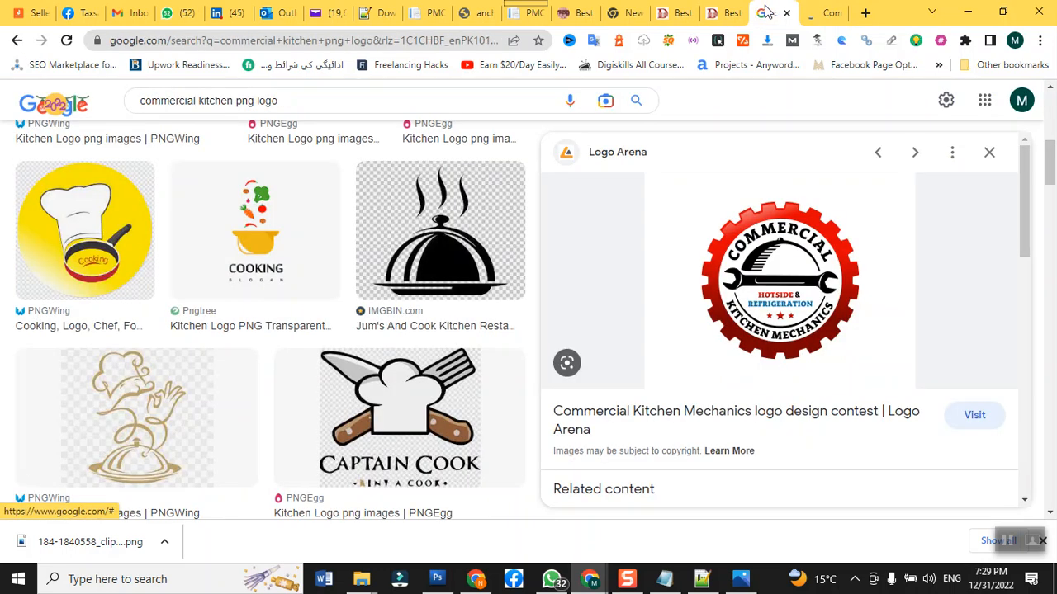
pyautogui.rightClick(789, 279)
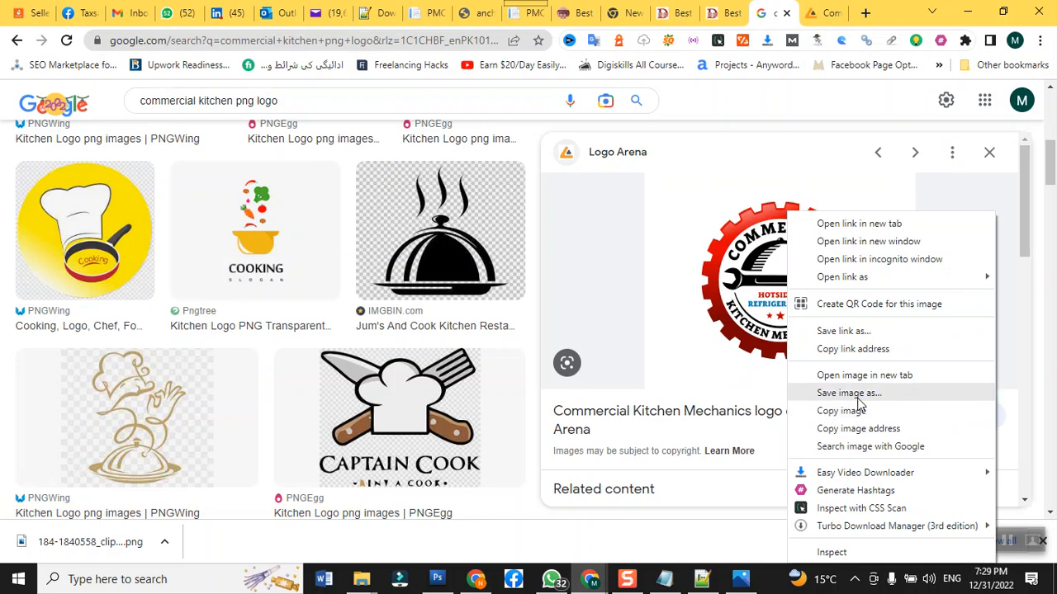
pyautogui.click(865, 411)
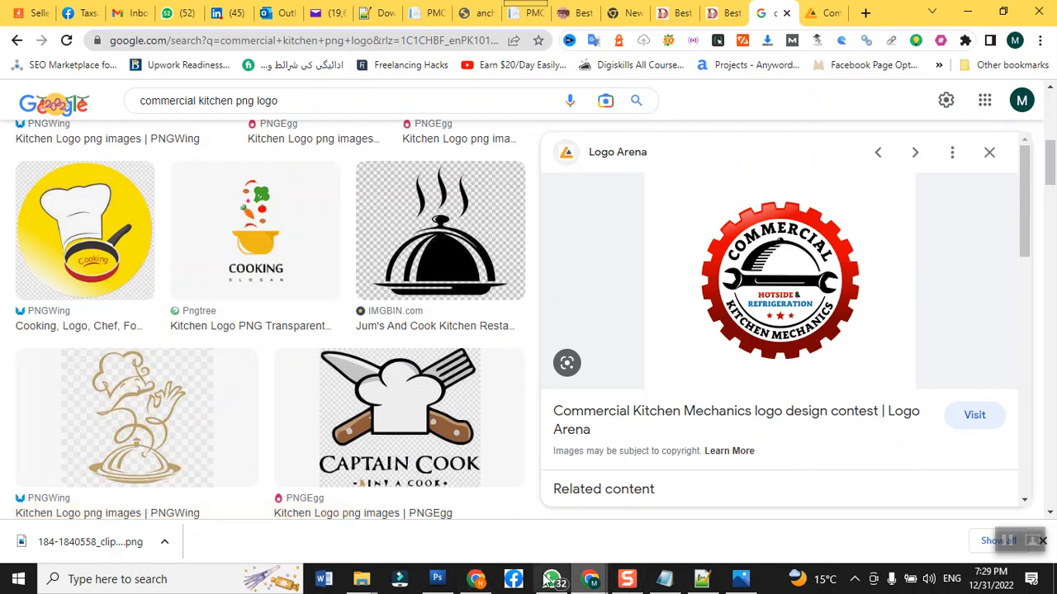
# - Switch to Photoshop and delete the "EQUIPMENT" text layer from the logo document
pyautogui.click(430, 582)
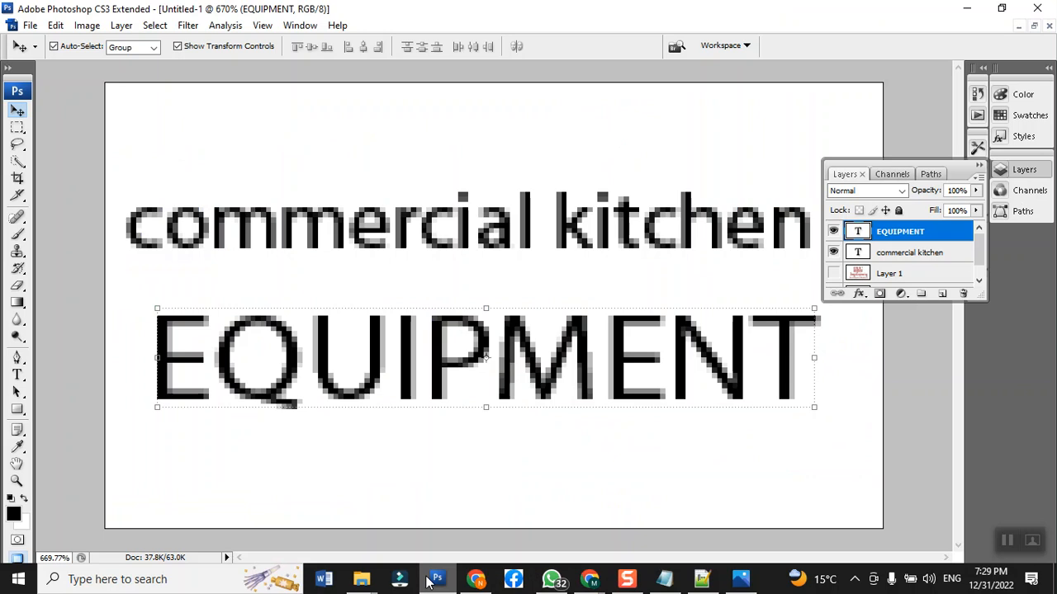
pyautogui.press('Delete')
pyautogui.press('Delete')
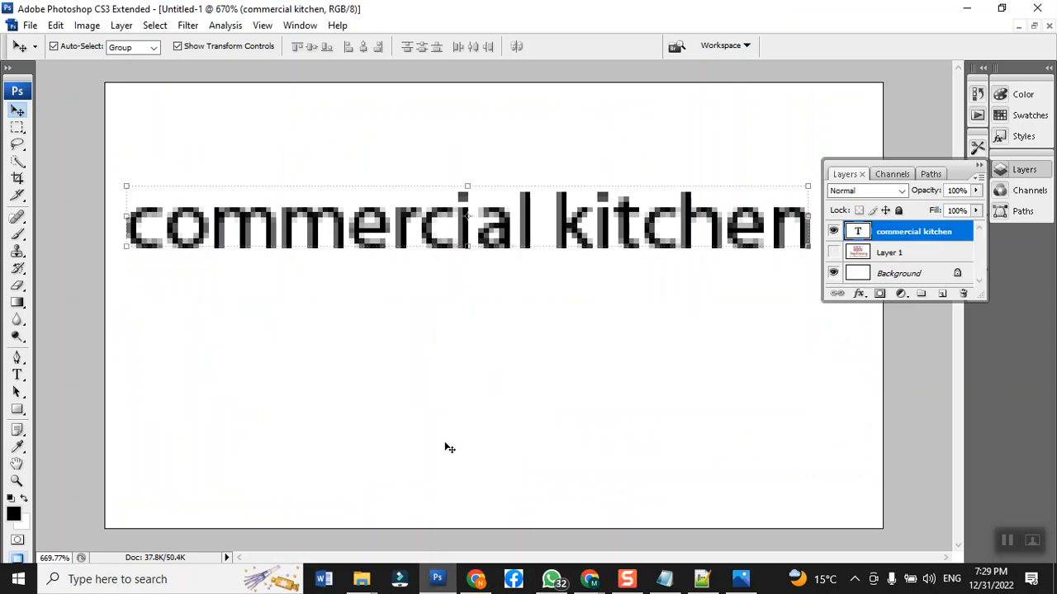
# - Remove the "commercial kitchen" text layer, paste the copied gear logo and move it so its upper part covers the canvas
pyautogui.hotkey('ctrl', 'v')
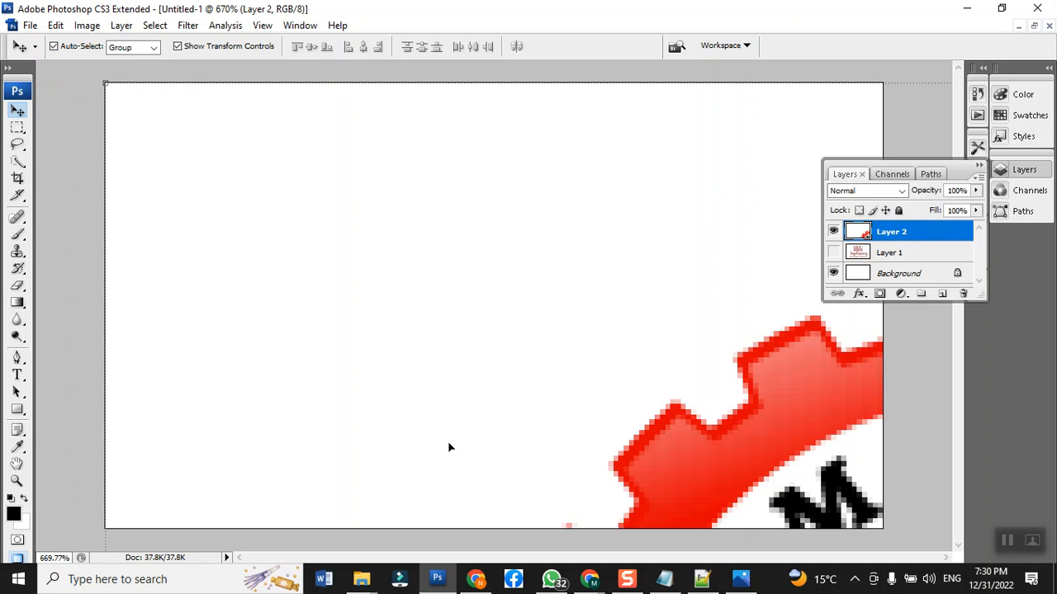
pyautogui.moveTo(666, 481); pyautogui.dragTo(288, 224)
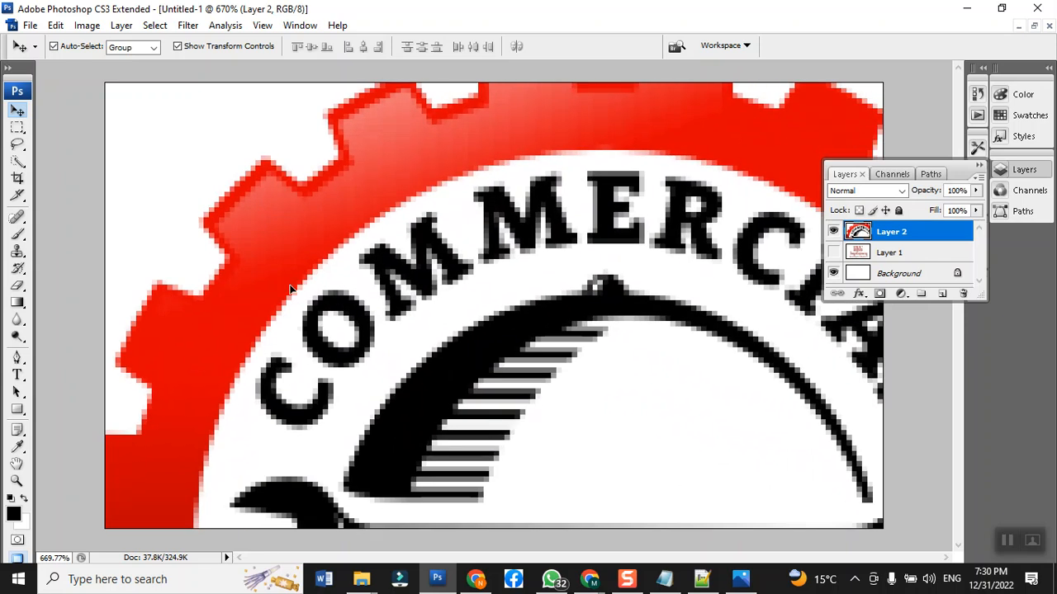
pyautogui.scroll(-5, 301, 289)
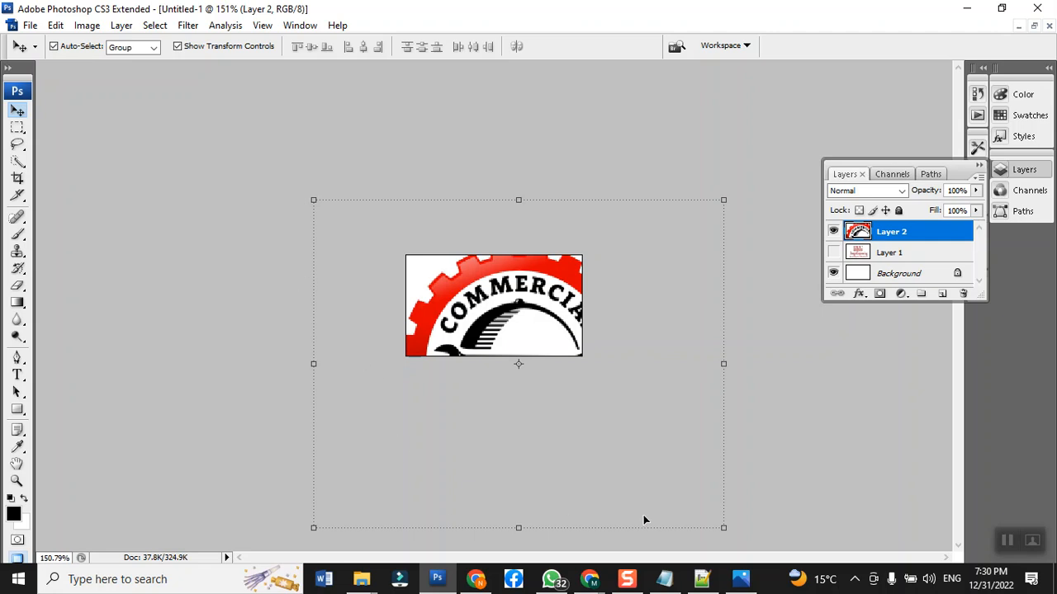
# - Scale the pasted gear logo down to about 38% and centre it within the white canvas
pyautogui.moveTo(723, 528); pyautogui.dragTo(582, 394)
pyautogui.moveTo(313, 200); pyautogui.dragTo(378, 241)
pyautogui.moveTo(385, 395); pyautogui.dragTo(412, 370)
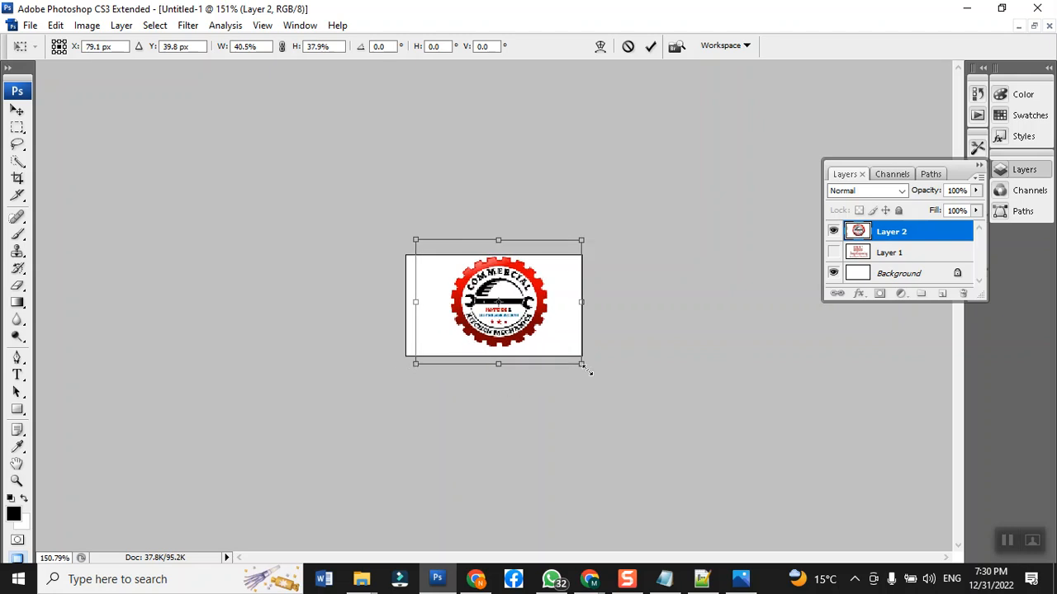
pyautogui.moveTo(584, 371); pyautogui.dragTo(574, 370)
pyautogui.moveTo(516, 328); pyautogui.dragTo(519, 337)
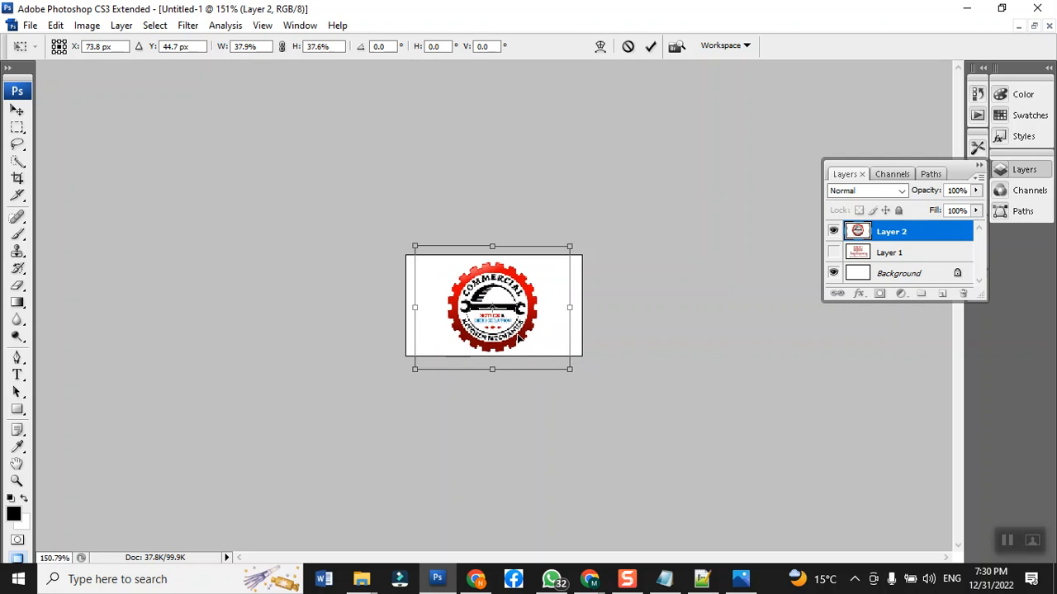
pyautogui.press('Return')
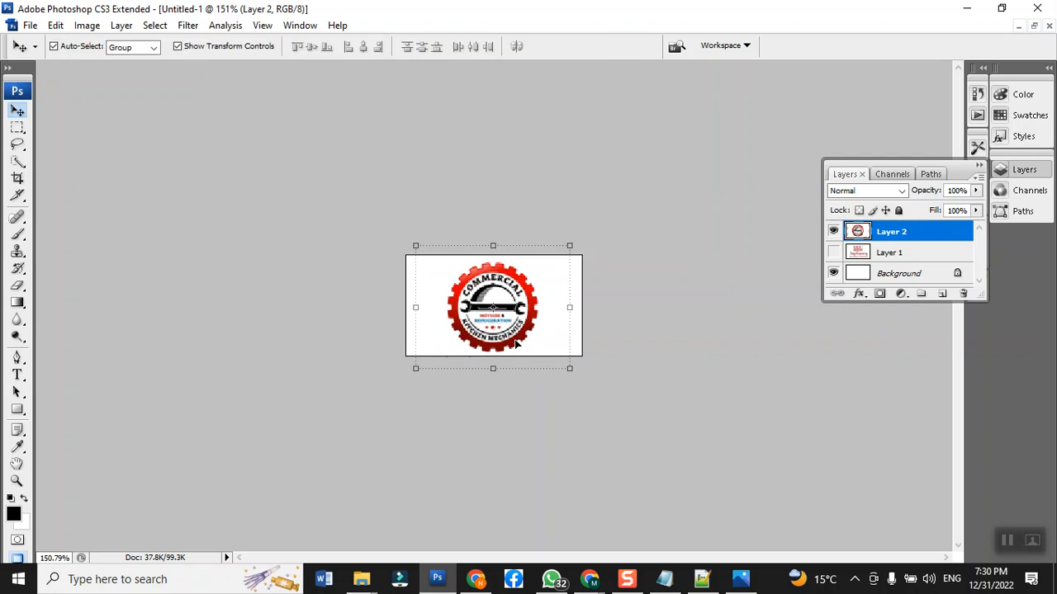
# - Save the logo as a JPEG in the images folder, replacing logo-img.jpg, at quality 8 with the Baseline ("Standard") format
pyautogui.click(30, 26)
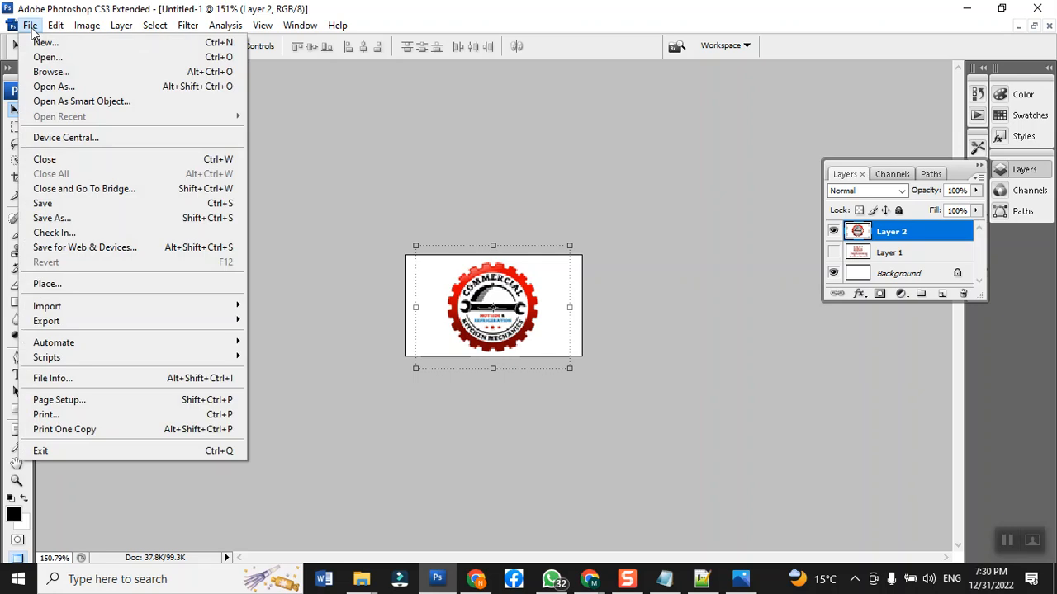
pyautogui.click(36, 220)
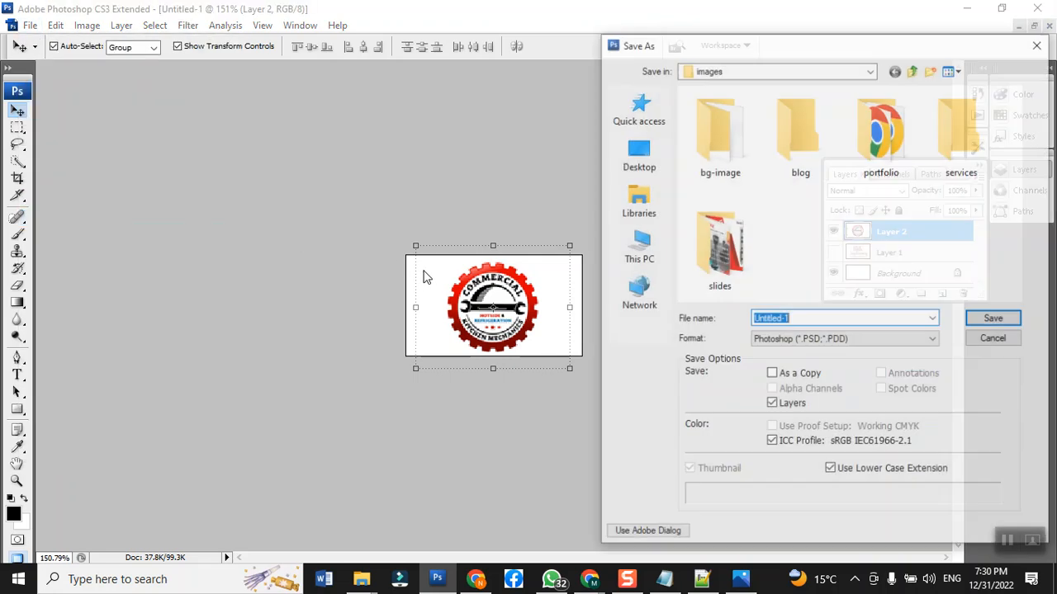
pyautogui.click(820, 343)
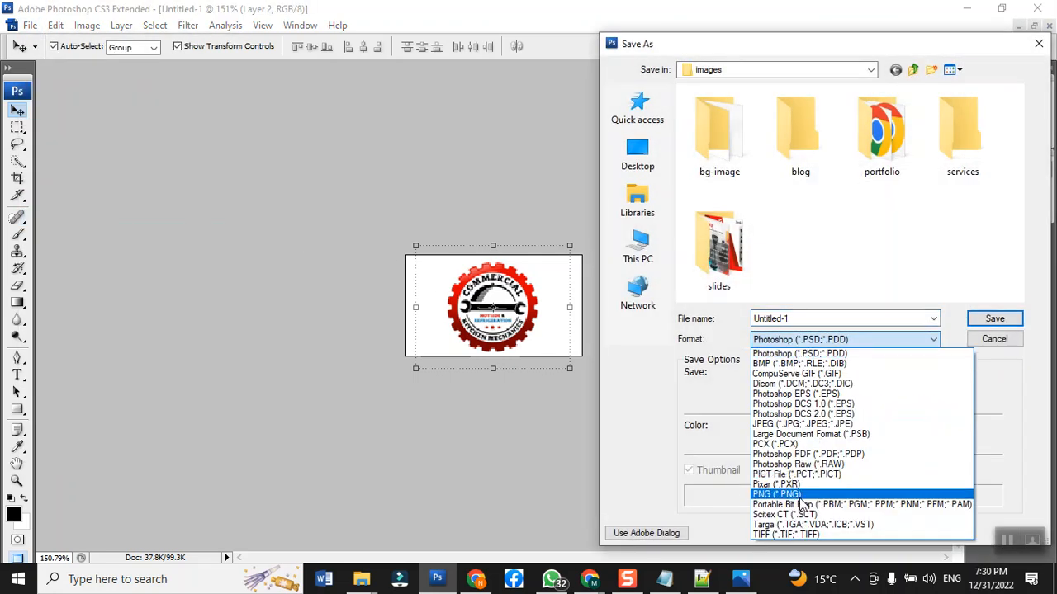
pyautogui.click(776, 424)
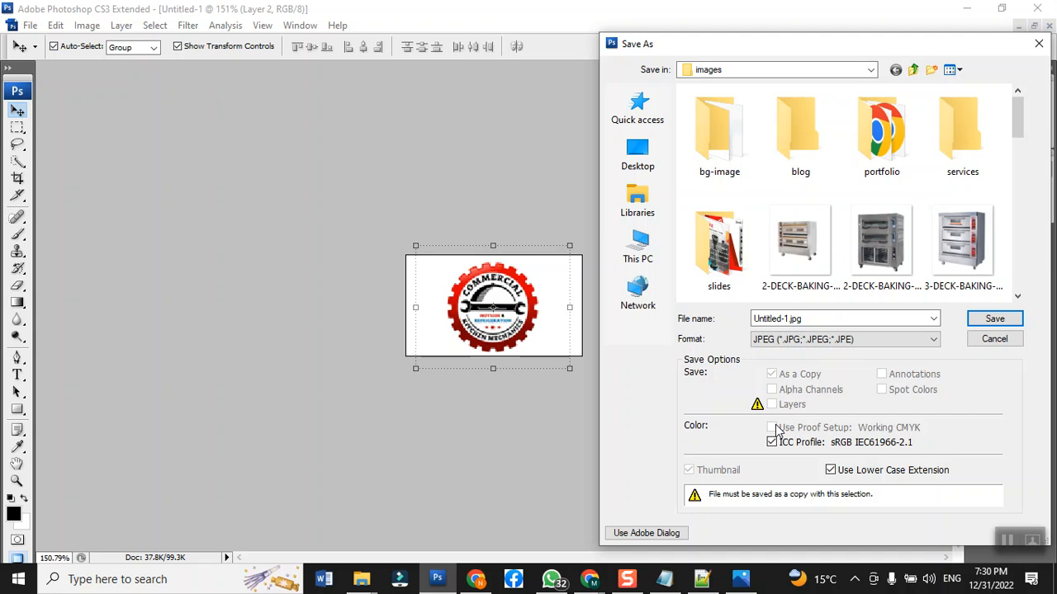
pyautogui.click(822, 273)
pyautogui.press('l')
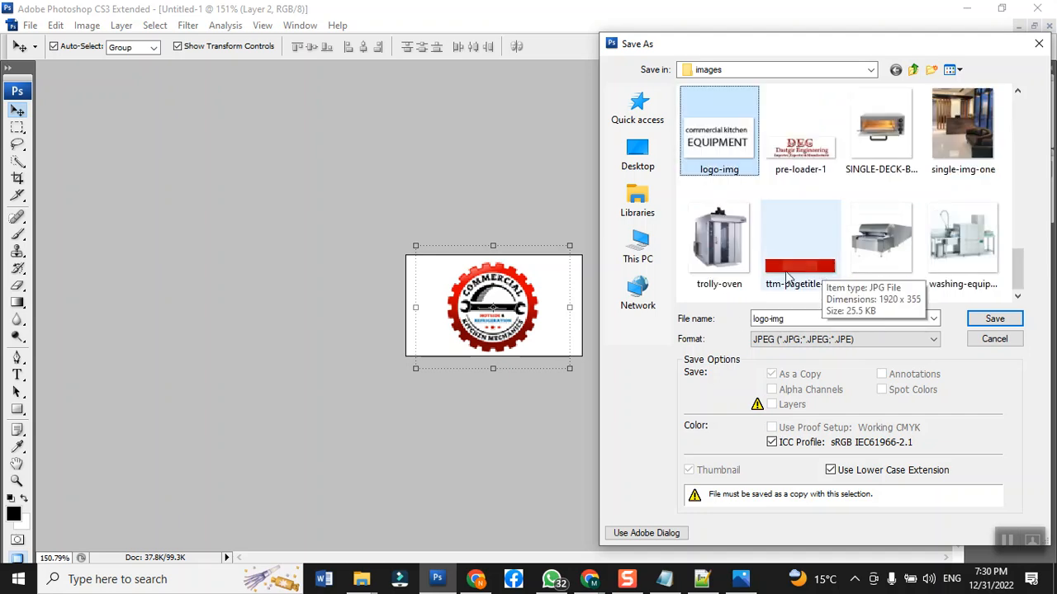
pyautogui.doubleClick(715, 157)
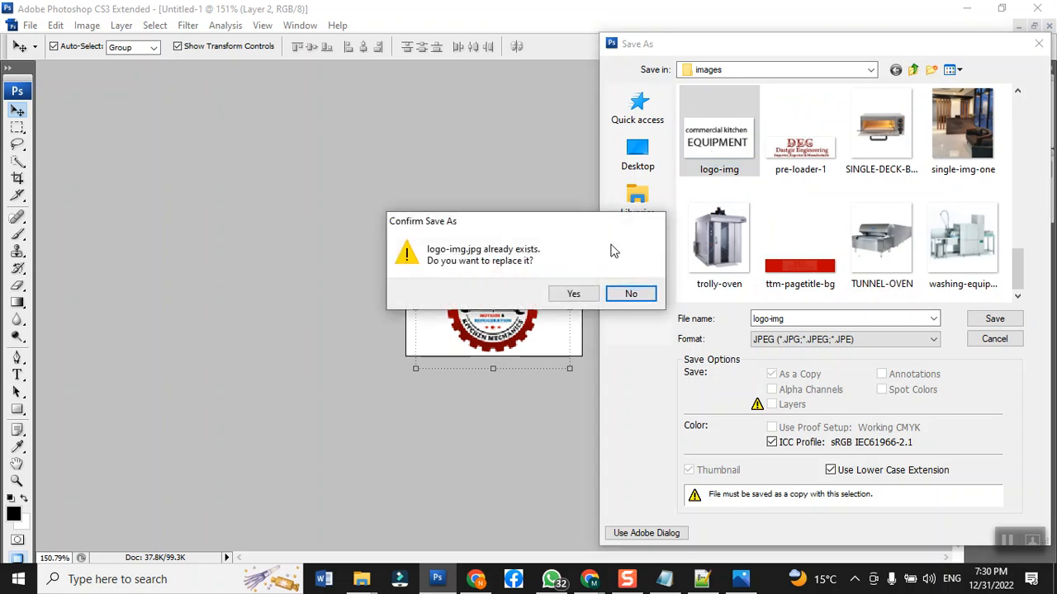
pyautogui.click(570, 292)
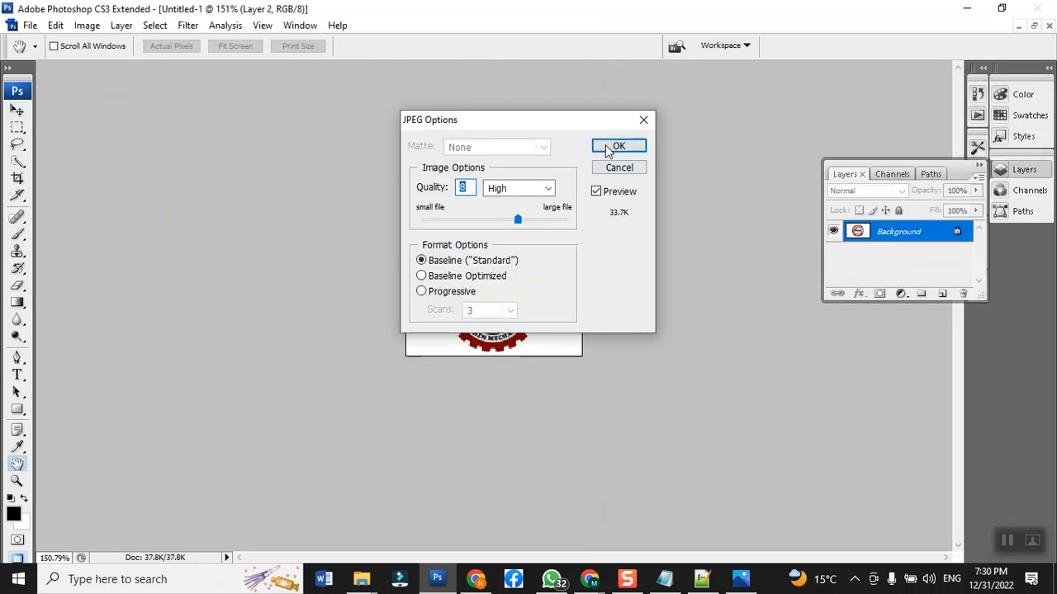
pyautogui.click(608, 147)
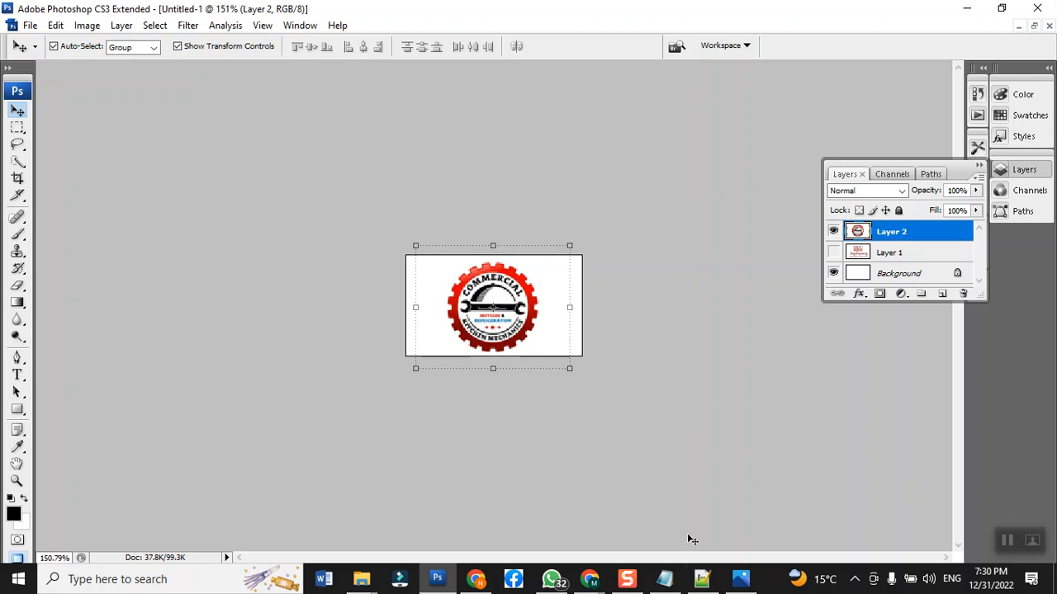
# - Switch to Chrome and reload the copied dastgir page from dm-0630-December22 to check its header logo
pyautogui.click(590, 579)
pyautogui.click(484, 551)
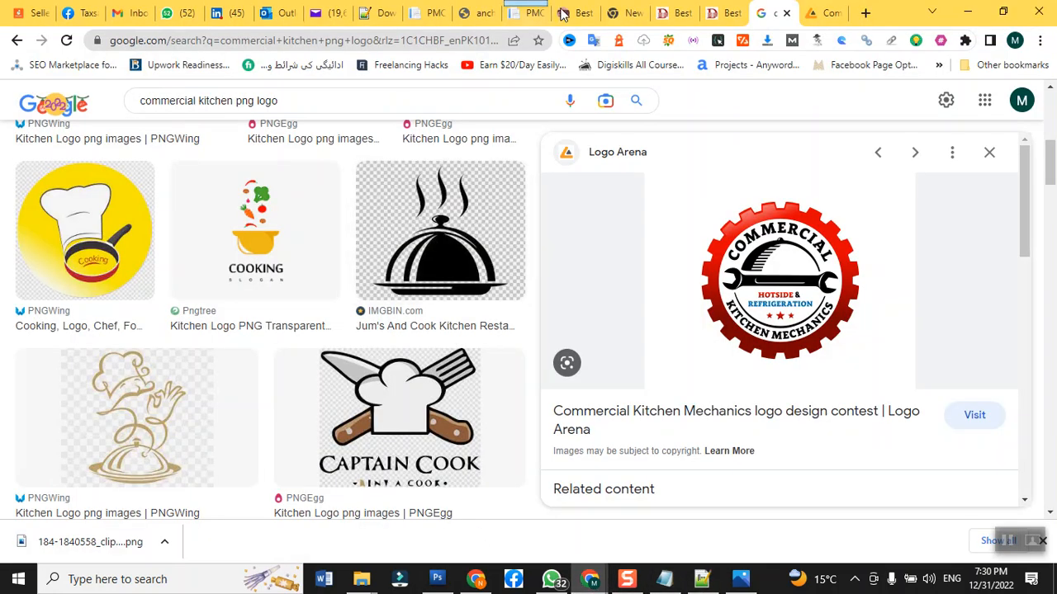
pyautogui.click(683, 13)
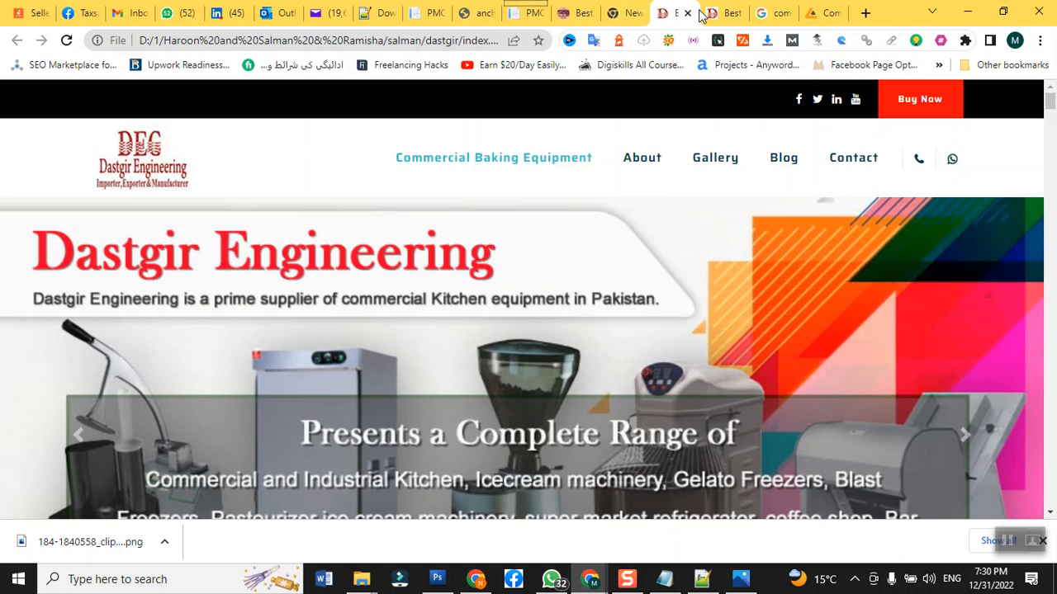
pyautogui.click(718, 13)
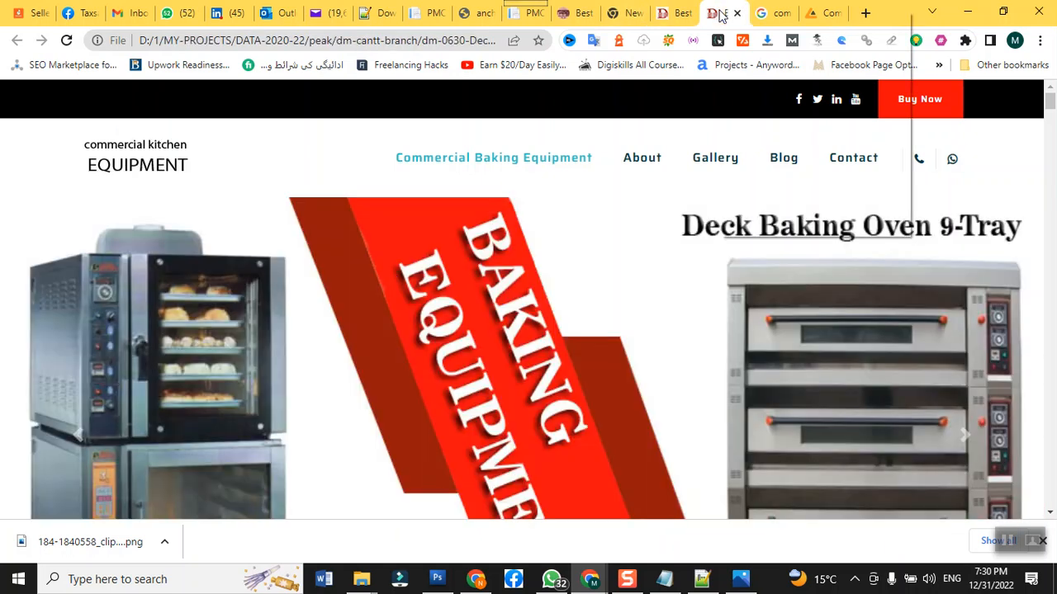
pyautogui.rightClick(718, 15)
pyautogui.click(748, 102)
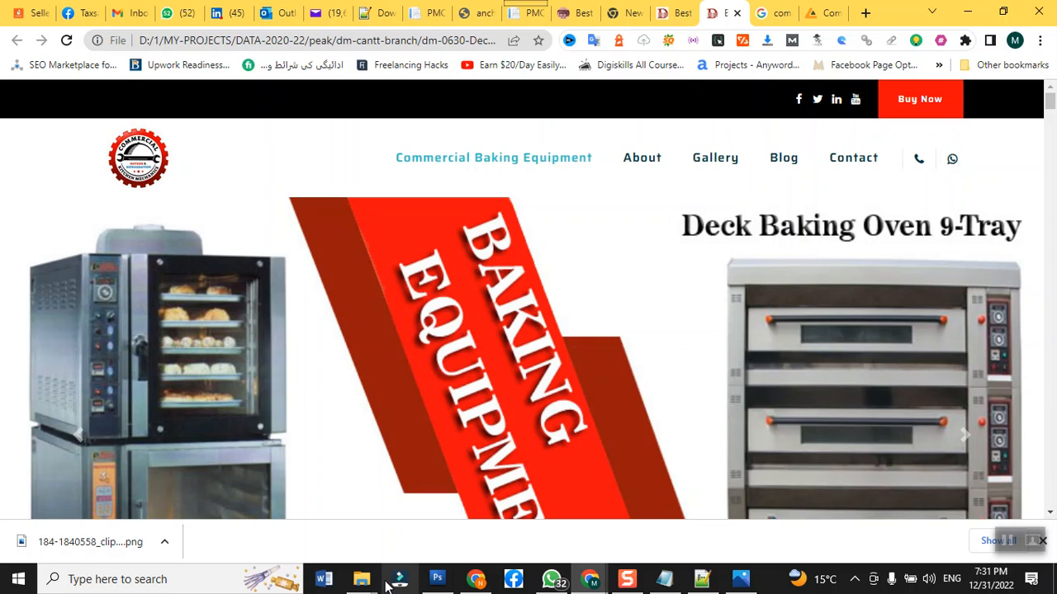
# - Switch to File Explorer and open the SOFT folder inside folder 1 on drive D
pyautogui.moveTo(364, 580)
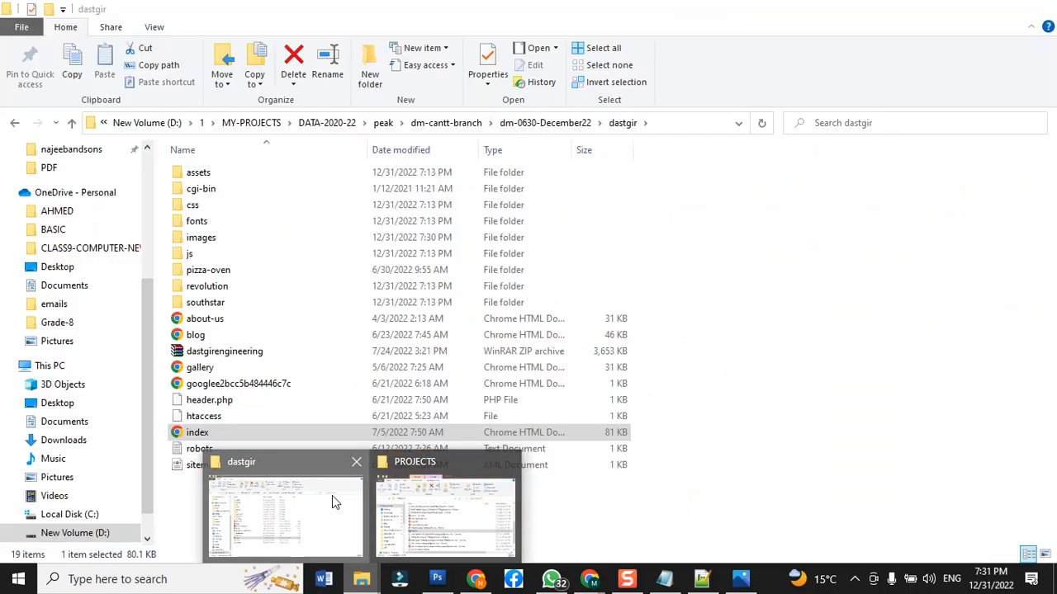
pyautogui.click(332, 496)
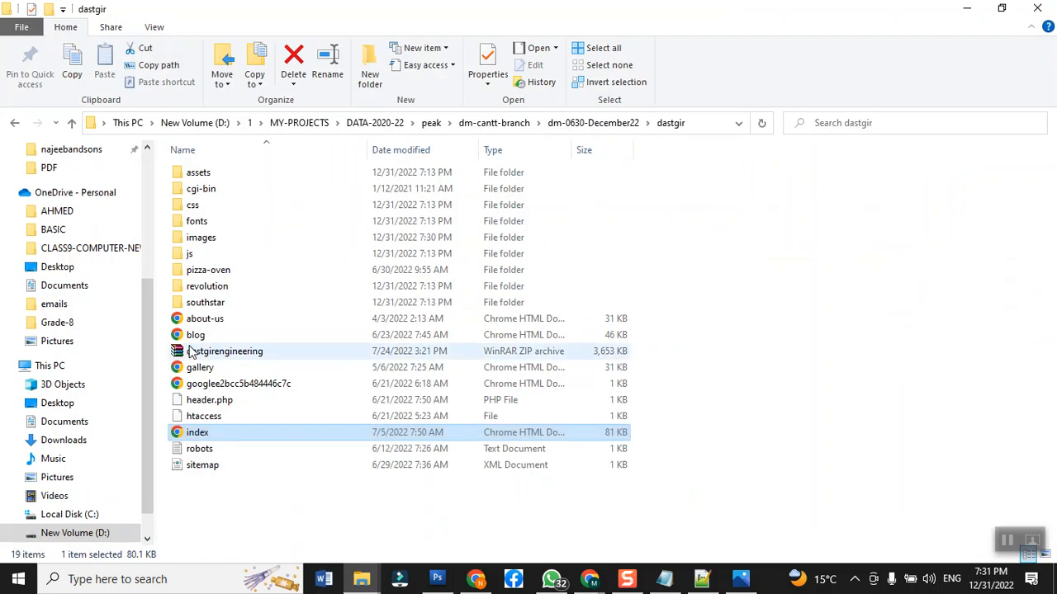
pyautogui.scroll(2, 145, 388)
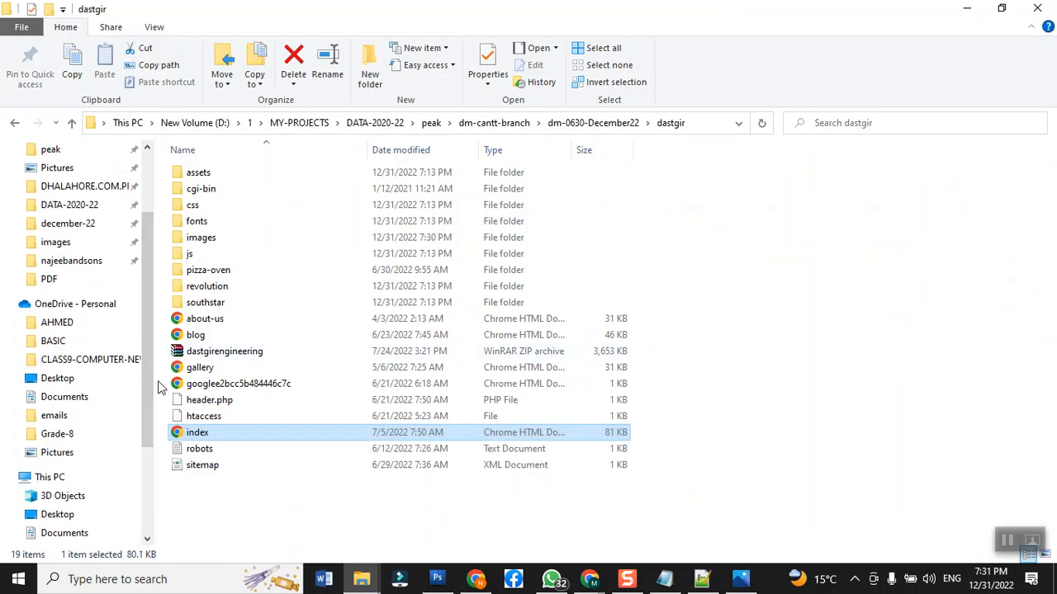
pyautogui.scroll(-1, 99, 397)
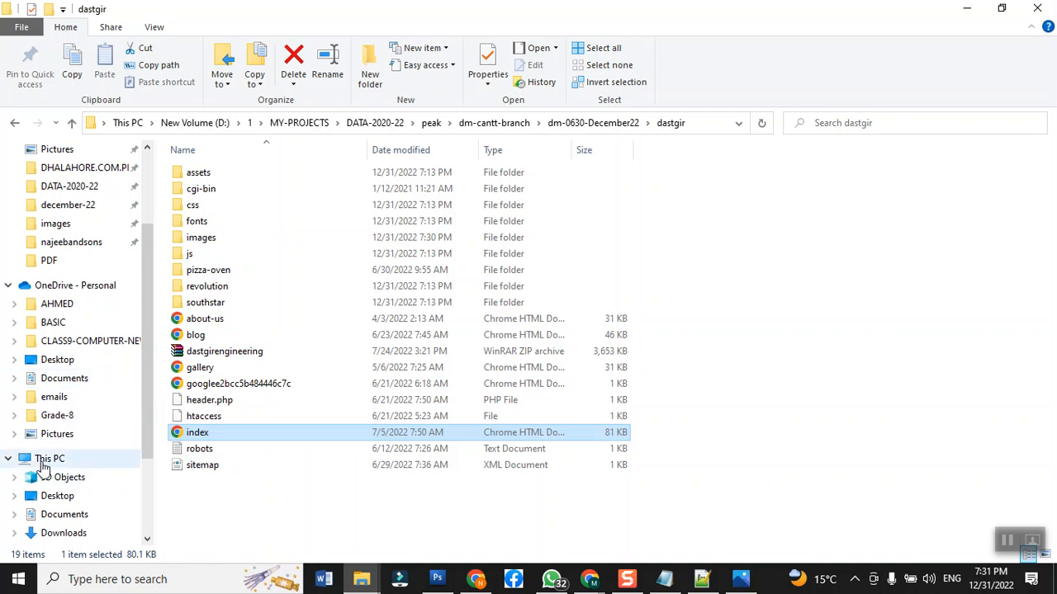
pyautogui.click(45, 460)
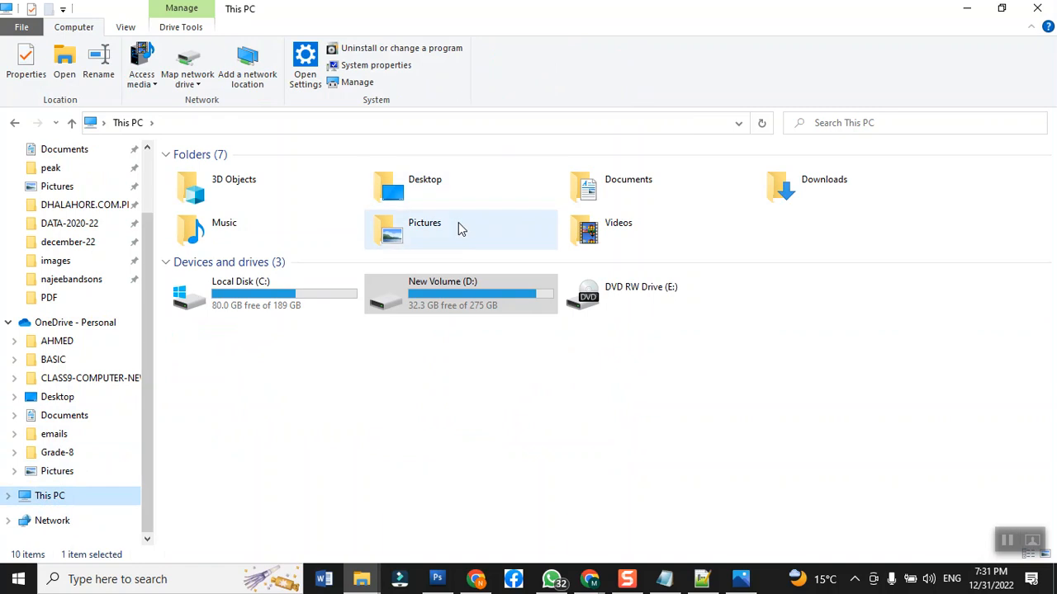
pyautogui.click(392, 293)
pyautogui.doubleClick(392, 293)
pyautogui.click(252, 286)
pyautogui.doubleClick(214, 176)
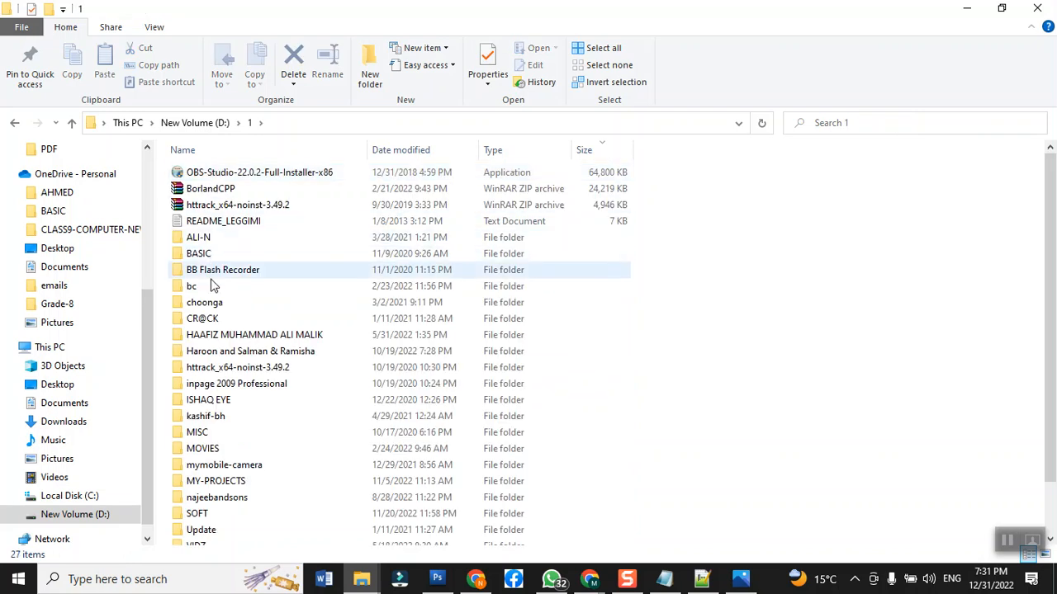
pyautogui.doubleClick(174, 515)
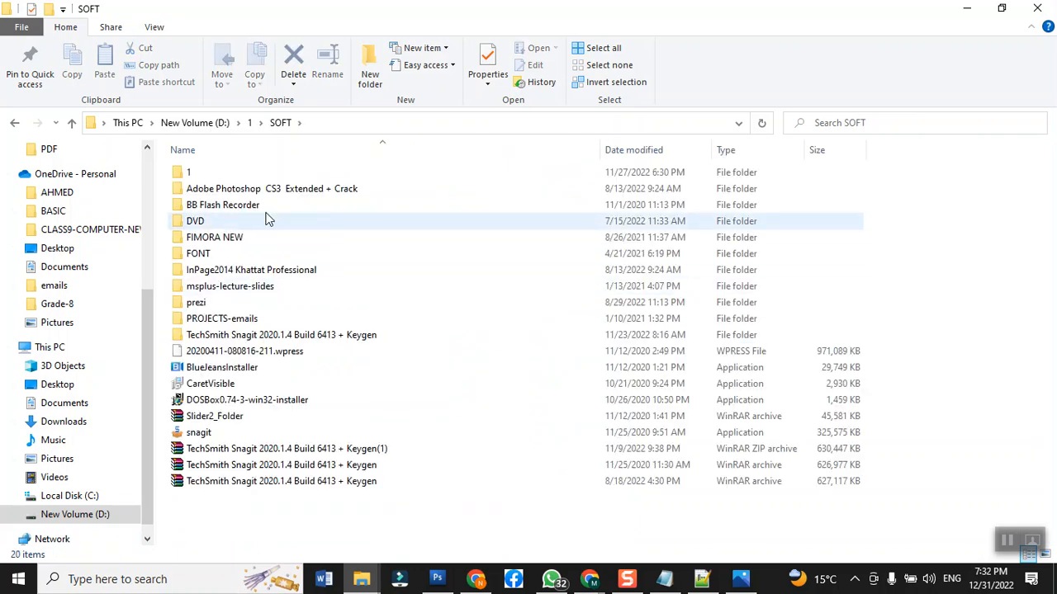
# - Open the Crack folder inside the nested Adobe Photoshop CS3 Extended + Crack folders and copy all its files
pyautogui.click(288, 189)
pyautogui.doubleClick(287, 189)
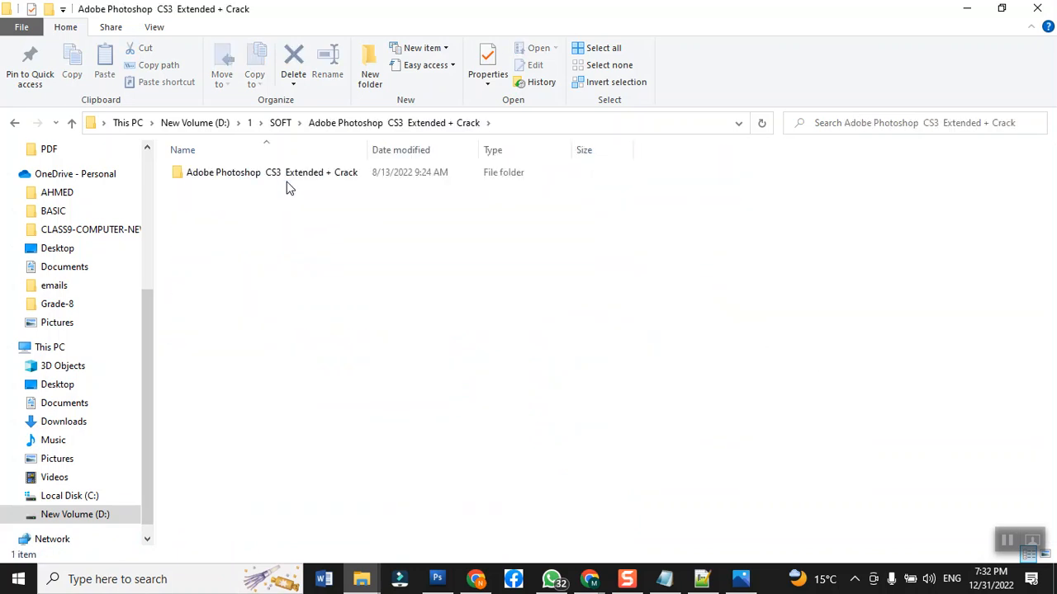
pyautogui.doubleClick(293, 173)
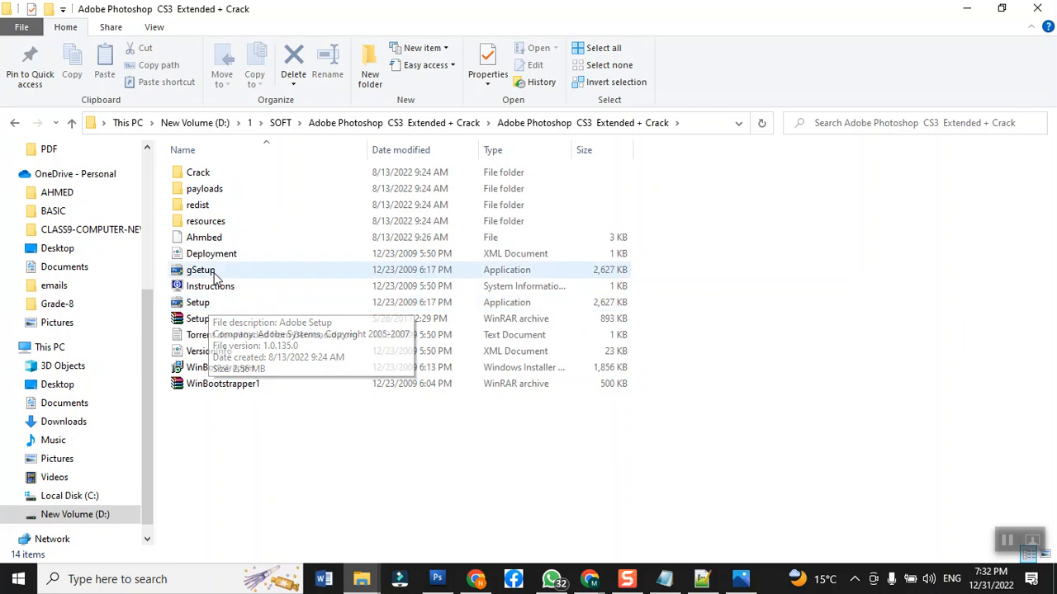
pyautogui.doubleClick(238, 178)
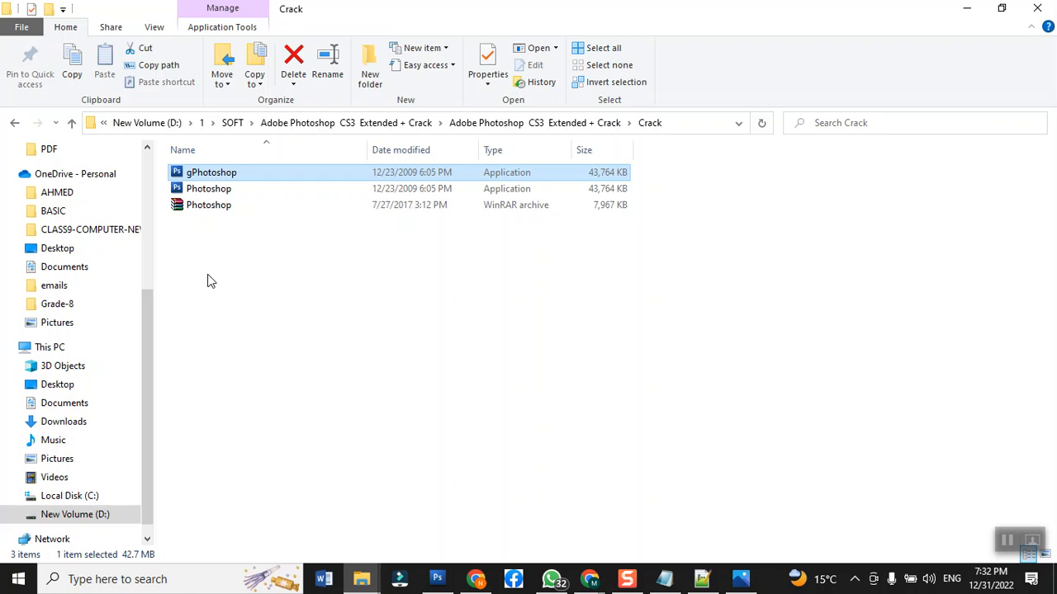
pyautogui.hotkey('ctrl', 'a')
pyautogui.hotkey('ctrl', 'c')
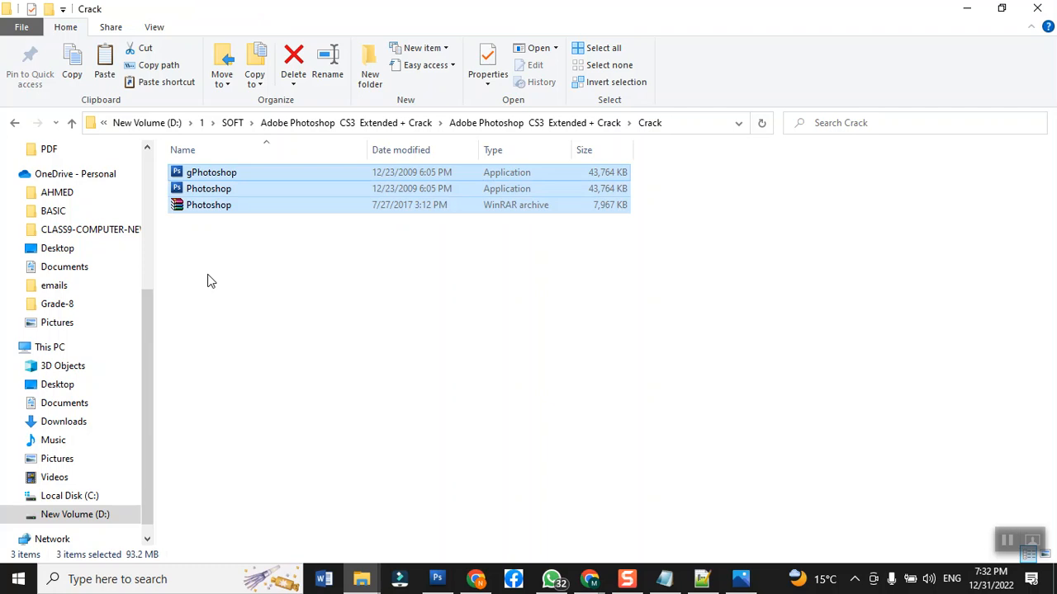
# - Open the Adobe Photoshop CS3 installation folder under Program Files (x86) > Adobe on drive C
pyautogui.click(62, 350)
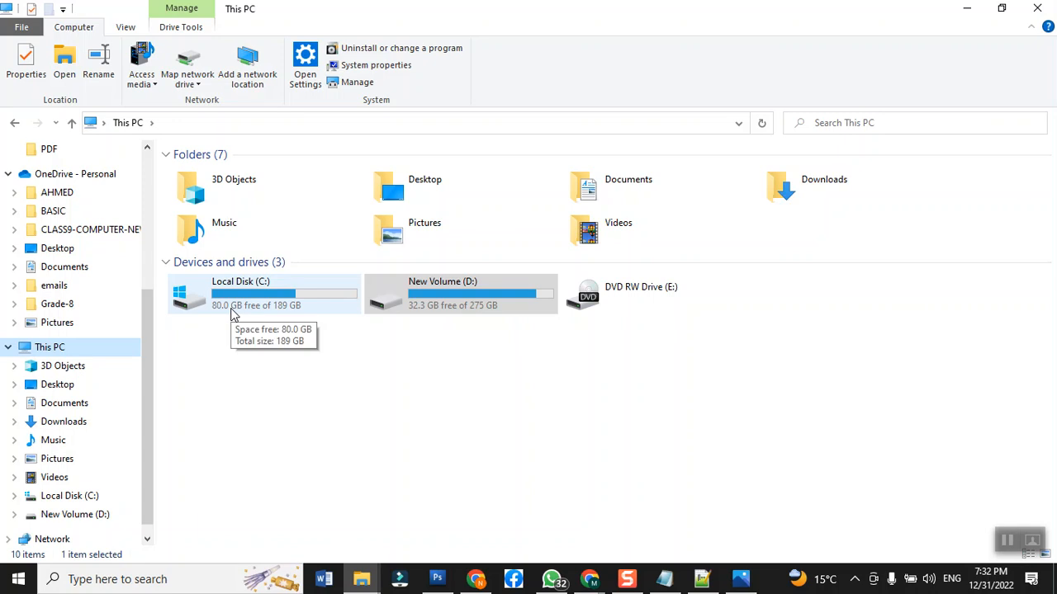
pyautogui.doubleClick(233, 314)
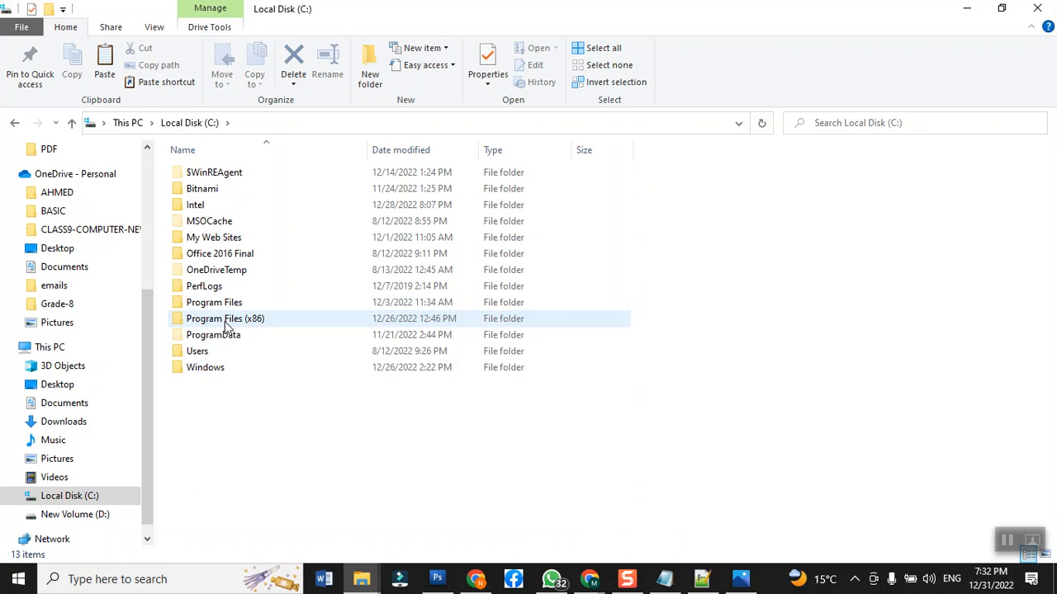
pyautogui.doubleClick(228, 324)
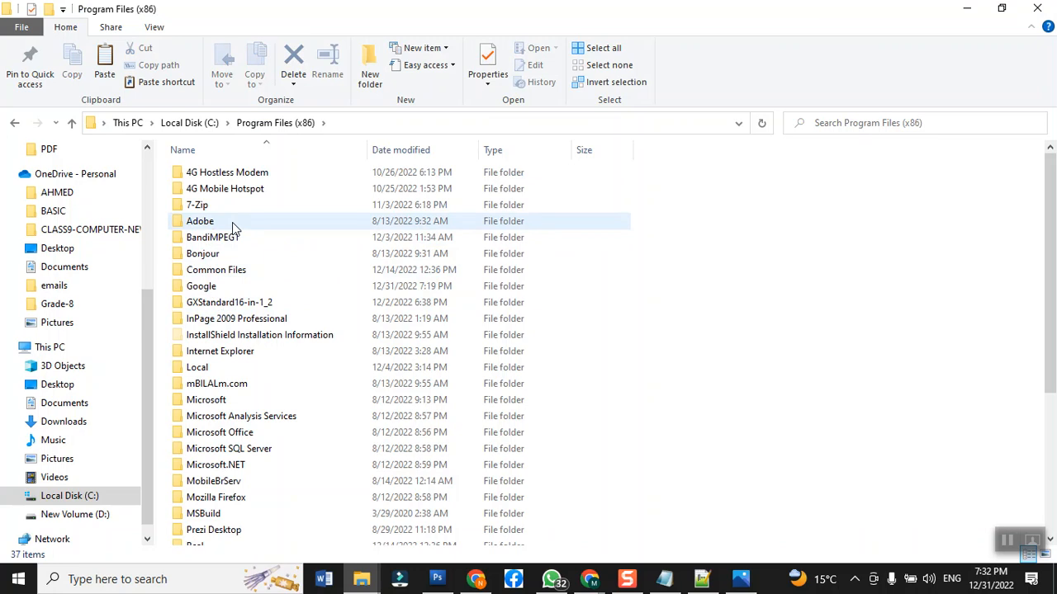
pyautogui.moveTo(232, 222)
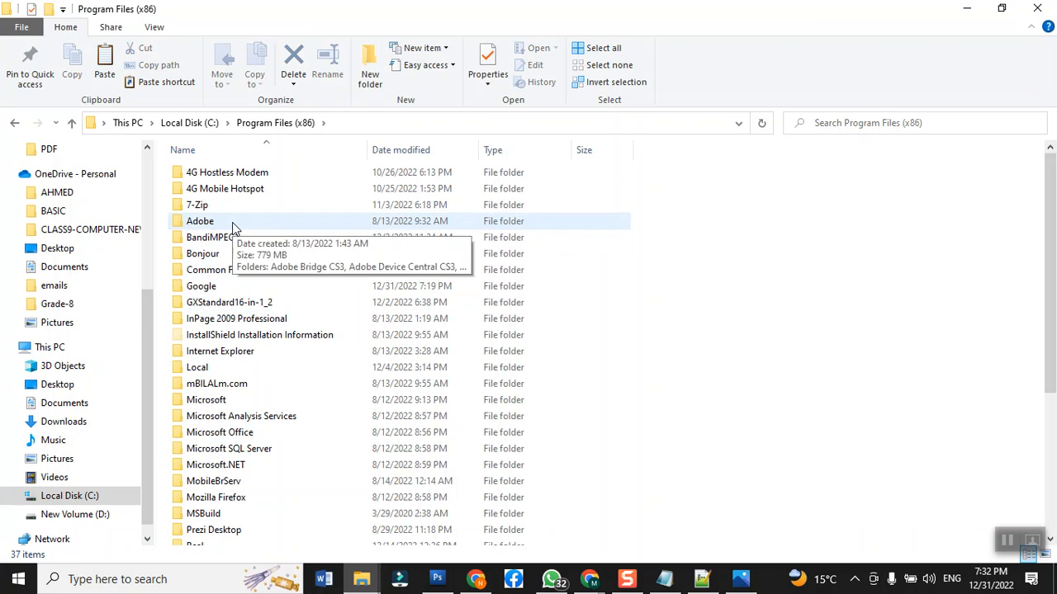
pyautogui.doubleClick(232, 222)
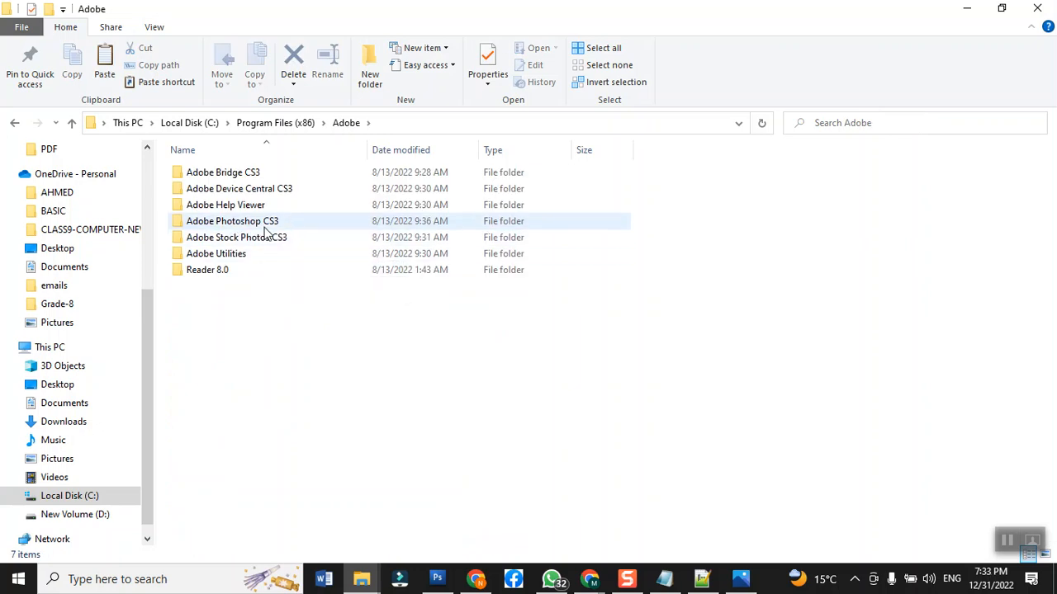
pyautogui.doubleClick(265, 228)
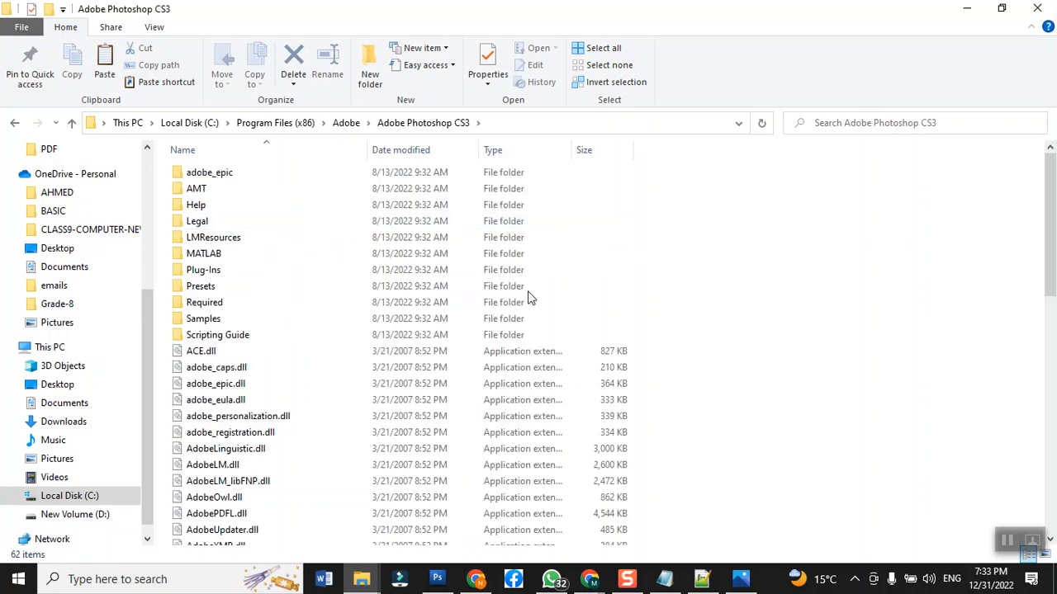